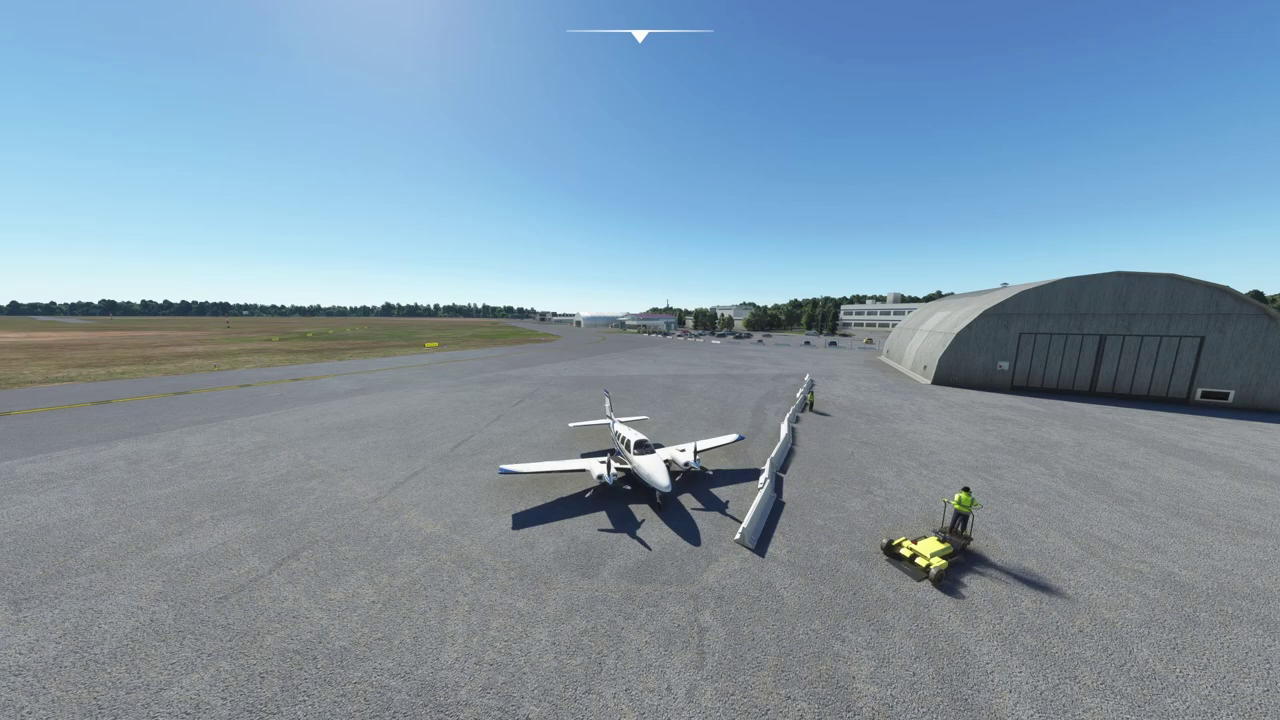
Step: Open the simulator's controls options and switch the Bravo Throttle Quadrant to its Default profile
{"action": "key", "text": "Escape"}
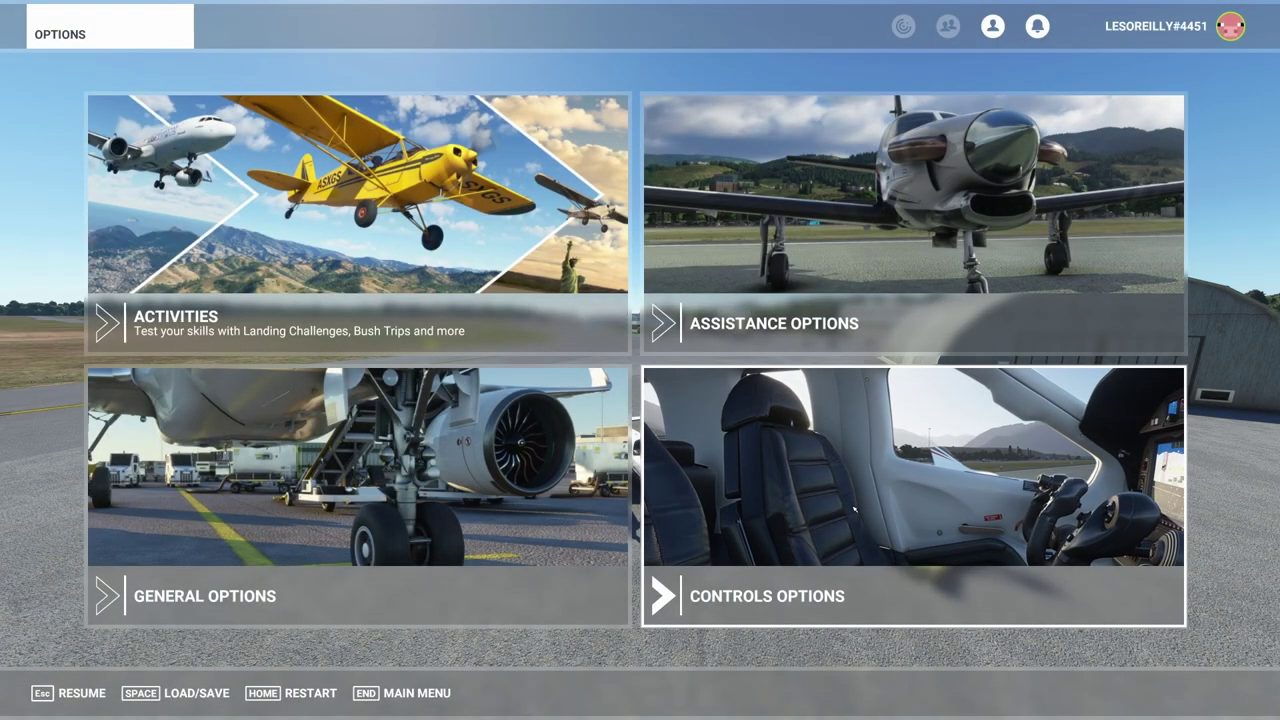
{"action": "left_click", "coordinate": [1166, 545]}
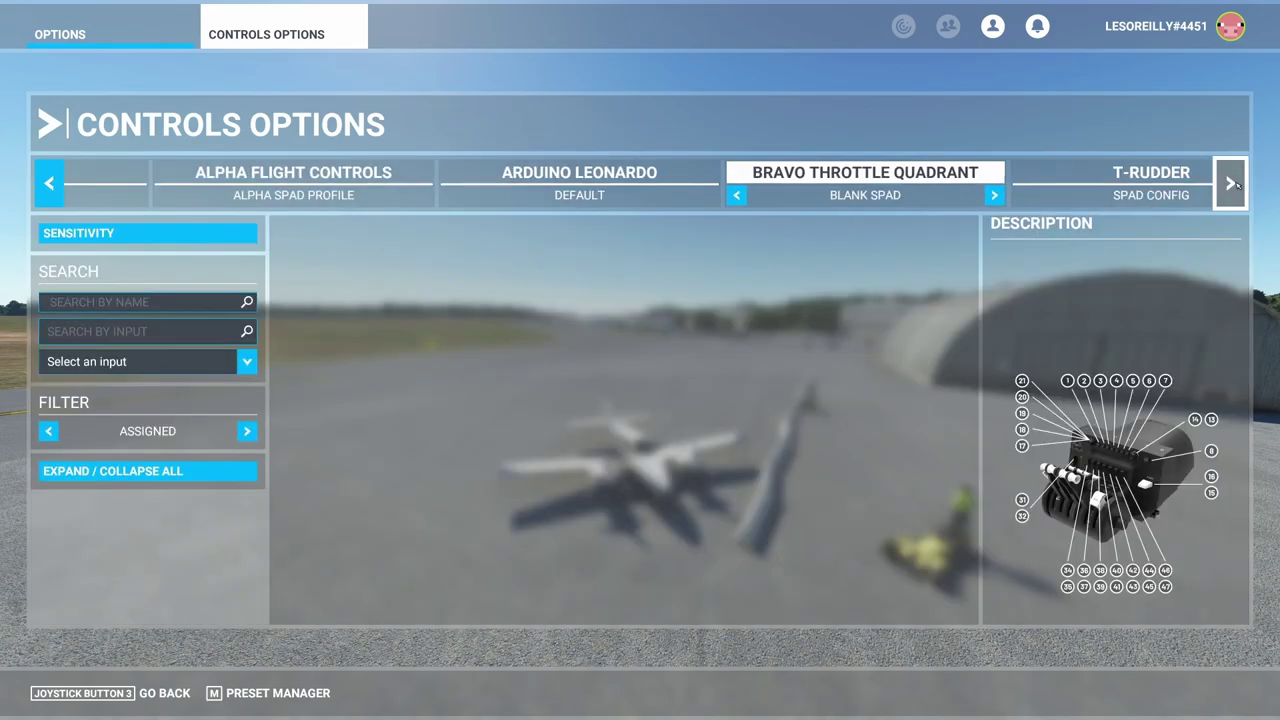
{"action": "left_click", "coordinate": [1231, 183]}
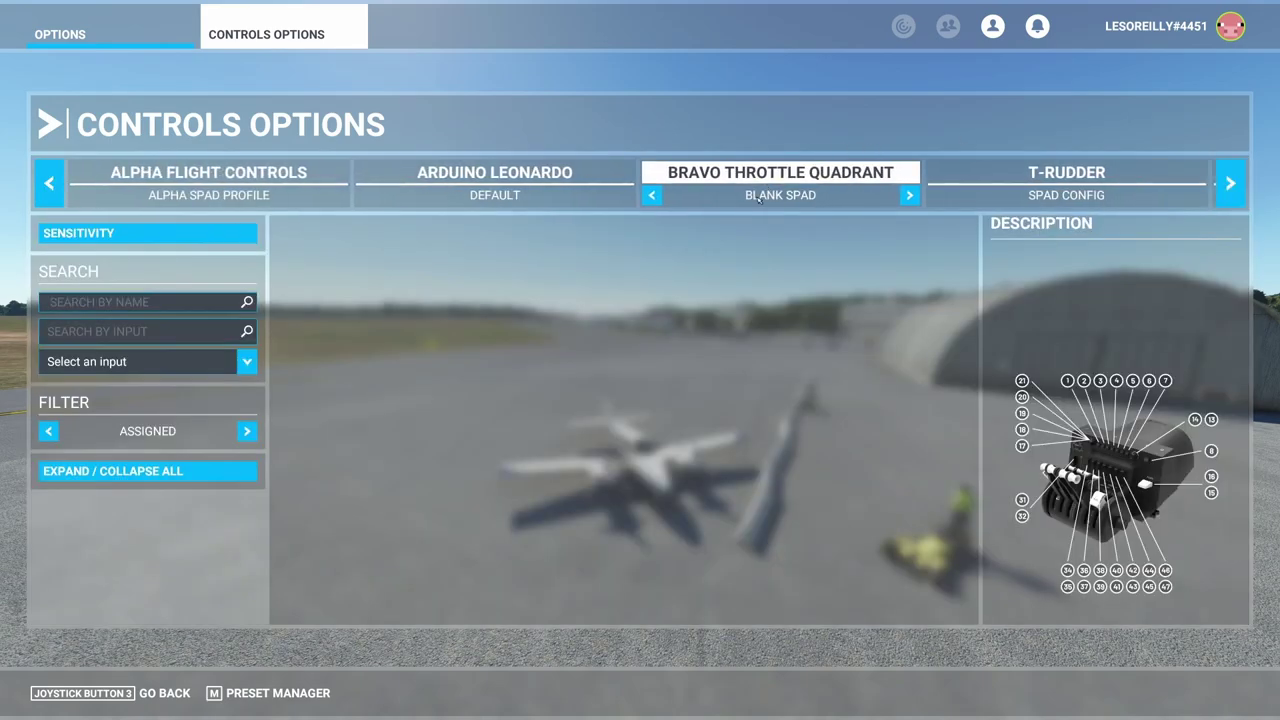
{"action": "left_click", "coordinate": [652, 196]}
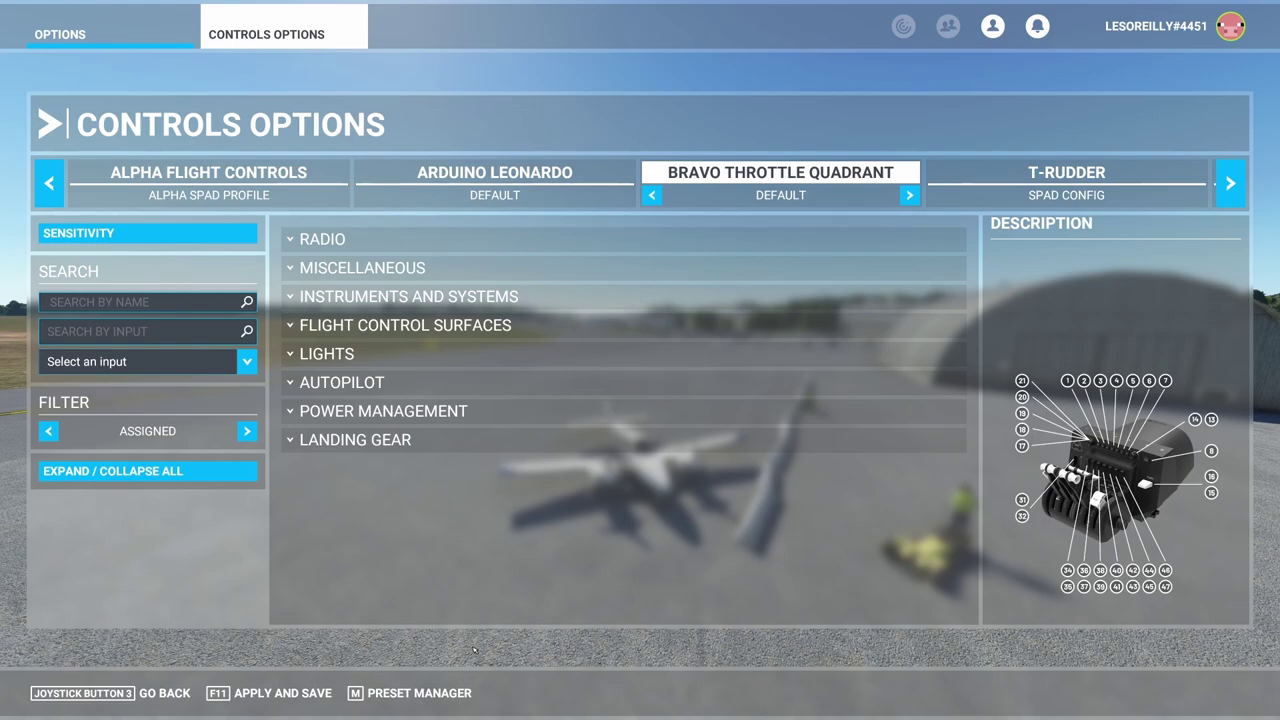
Step: Create a new Bravo Throttle Quadrant profile named "Bravo Blank" and save it as the applied profile
{"action": "left_click", "coordinate": [456, 697]}
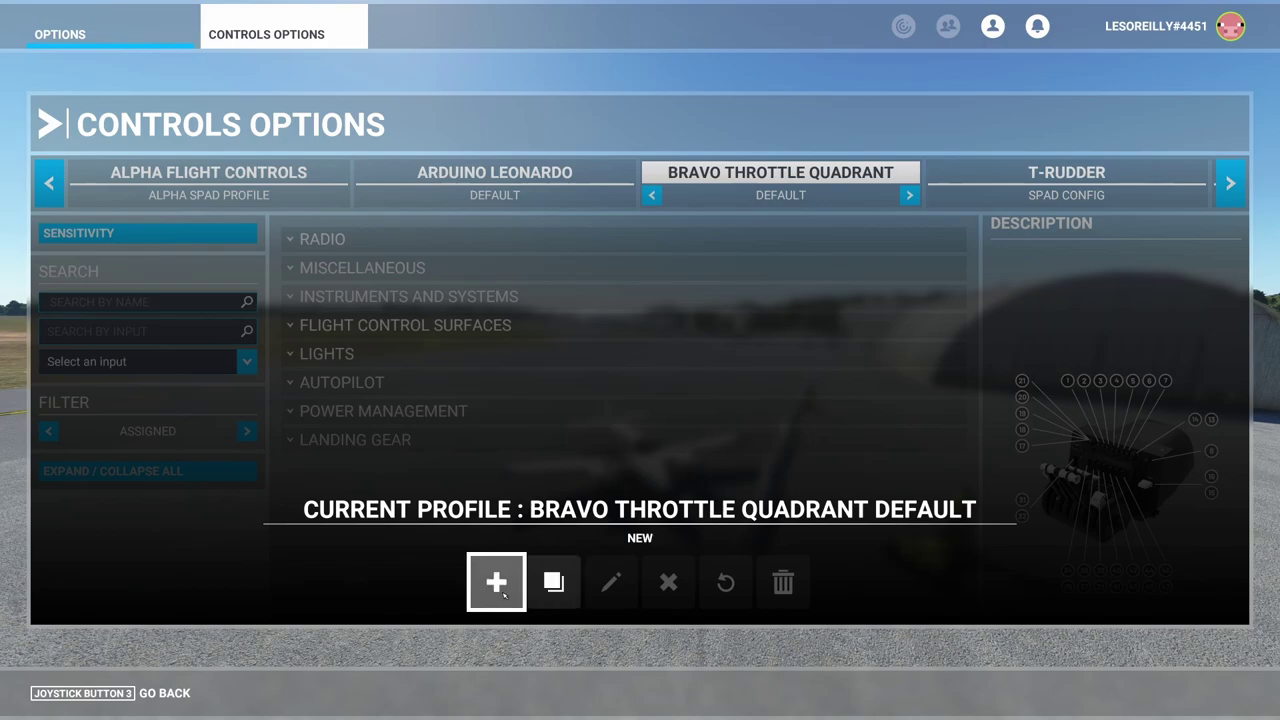
{"action": "left_click", "coordinate": [503, 592]}
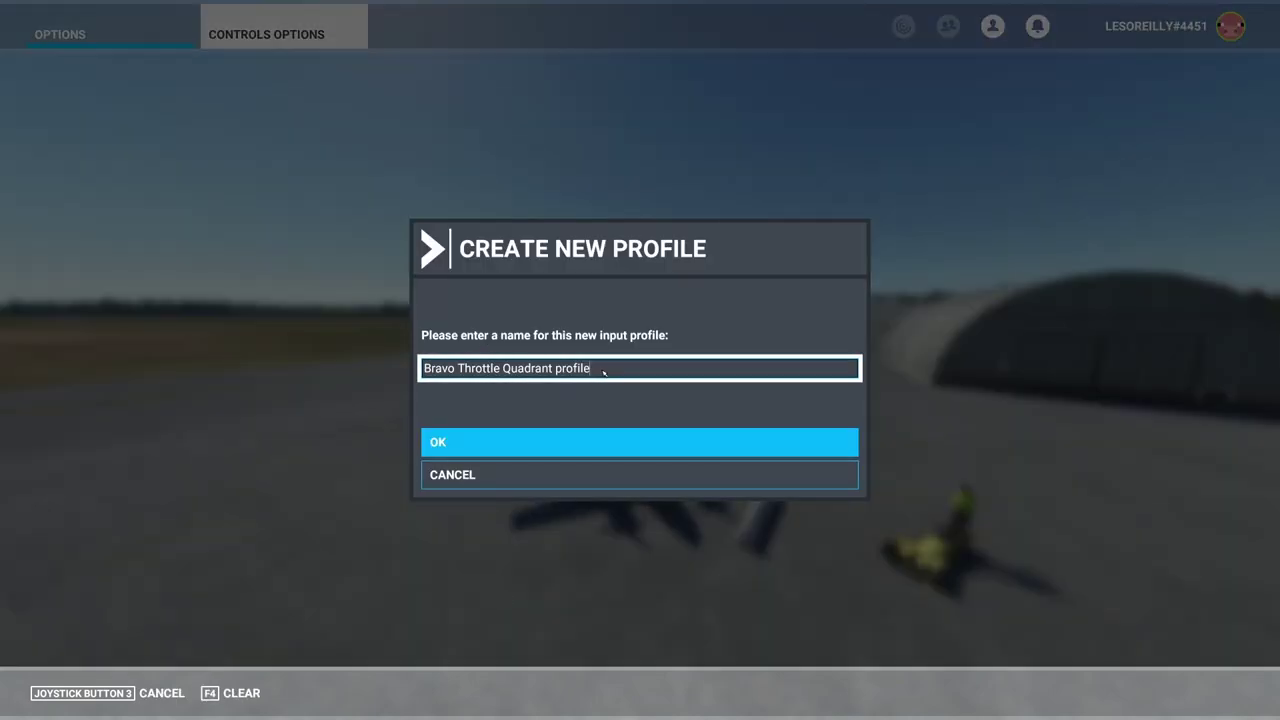
{"action": "left_click", "coordinate": [470, 371]}
{"action": "type", "text": "Blank"}
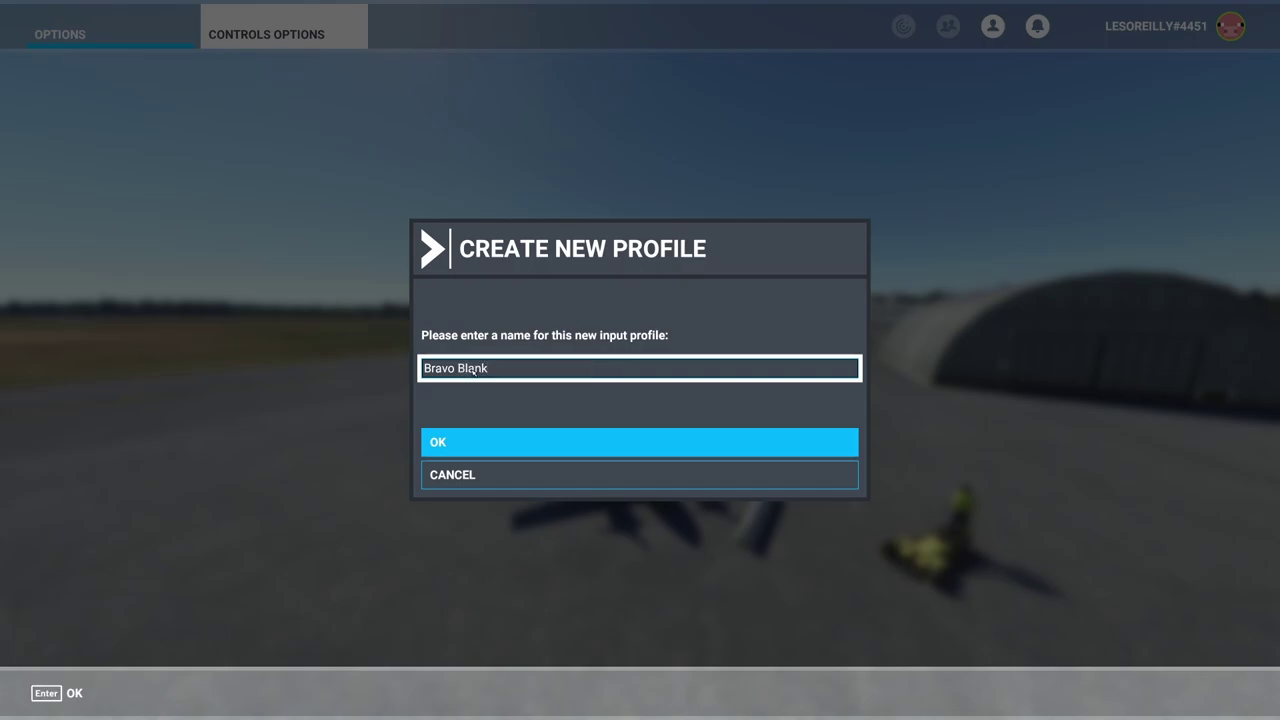
{"action": "left_click", "coordinate": [474, 440]}
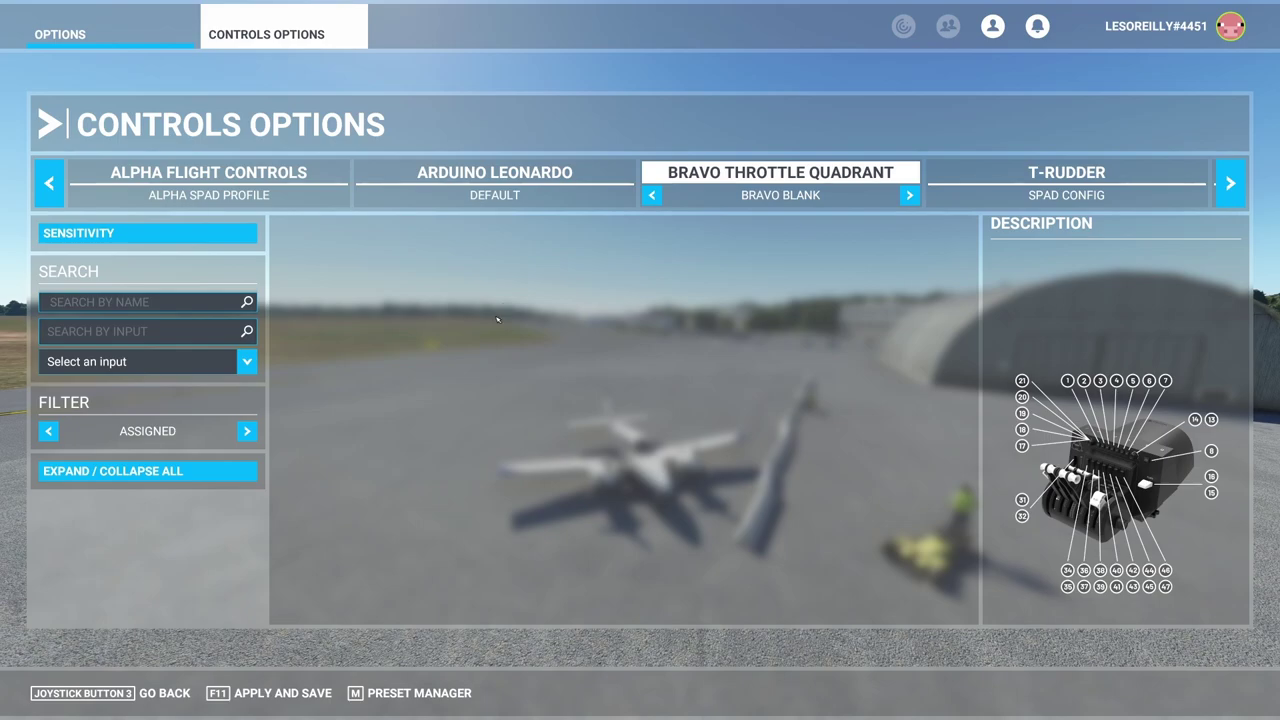
{"action": "left_click", "coordinate": [297, 692]}
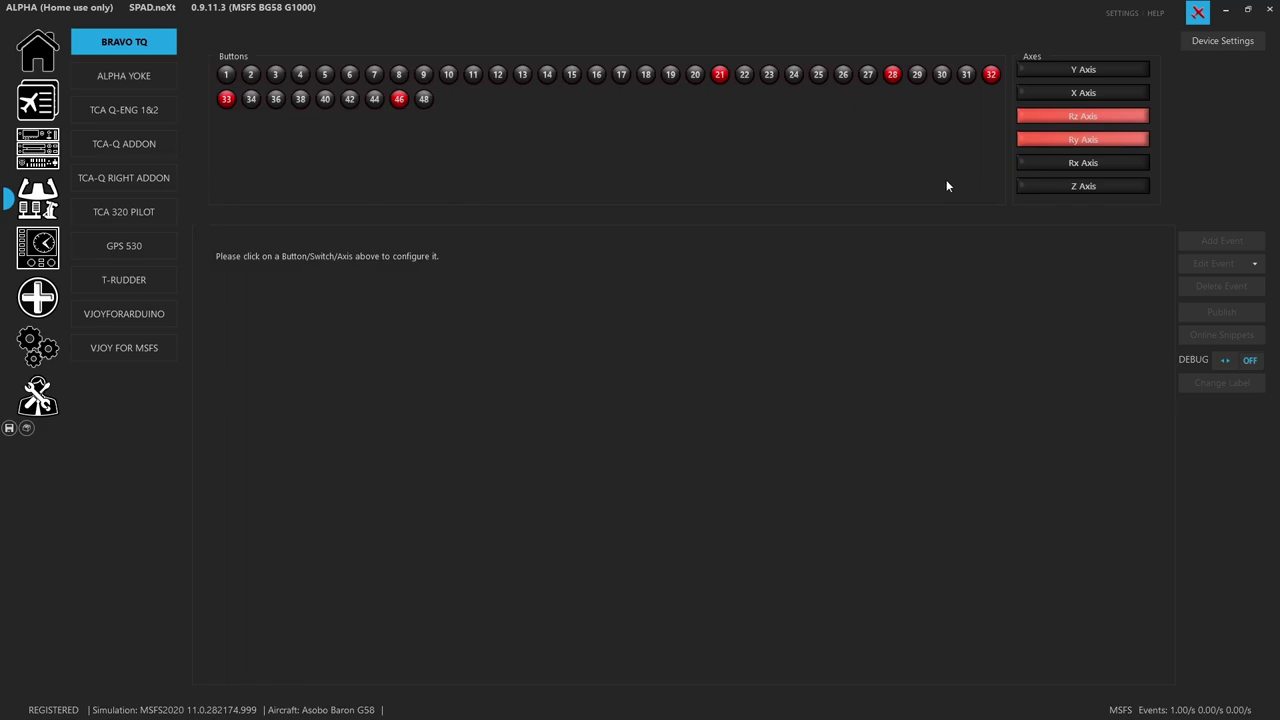
Step: After consulting the button image and notes, open the BRAVO TQ global device settings in SPAD.neXt and place the dialog clear of the image
{"action": "left_click", "coordinate": [1224, 10]}
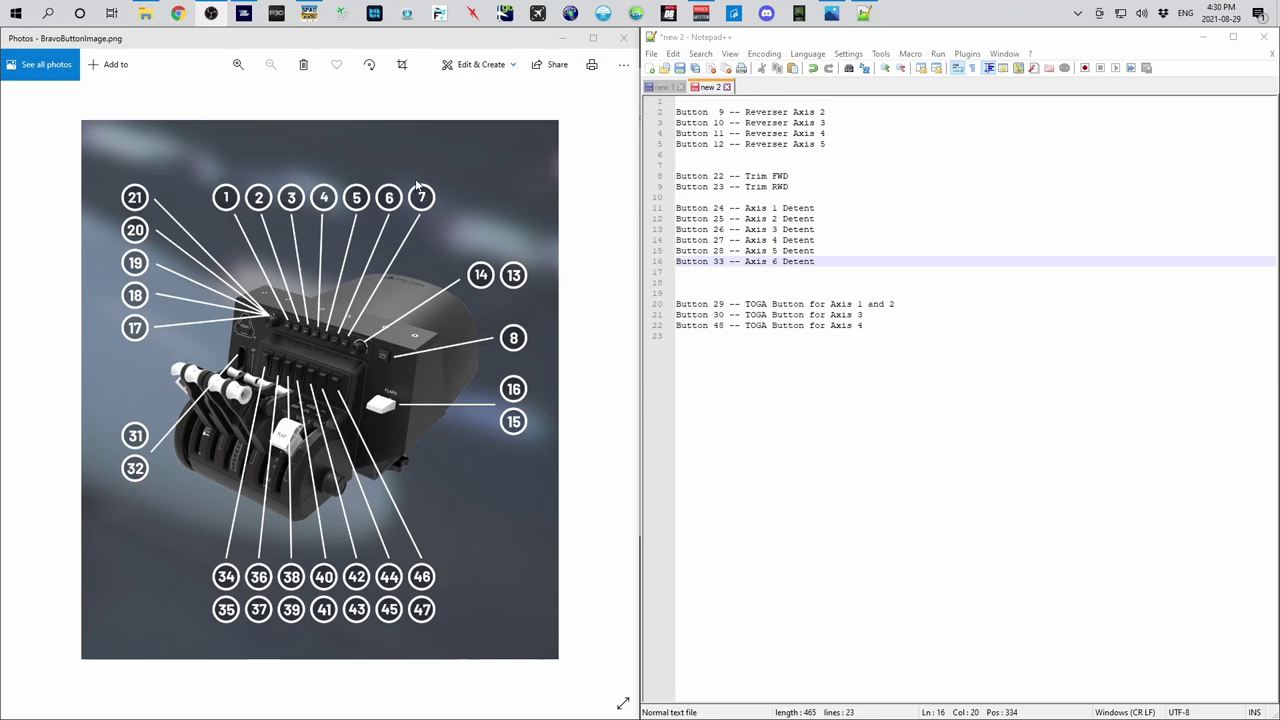
{"action": "left_click", "coordinate": [303, 17]}
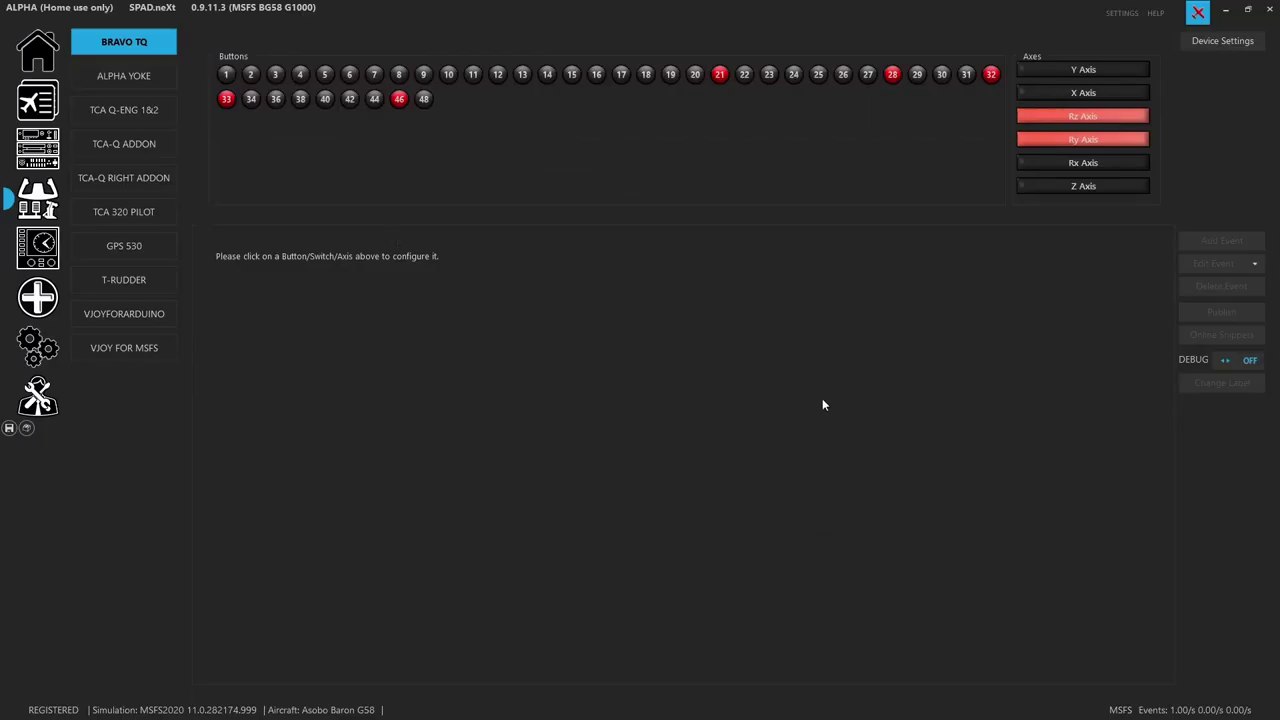
{"action": "left_click", "coordinate": [1220, 45]}
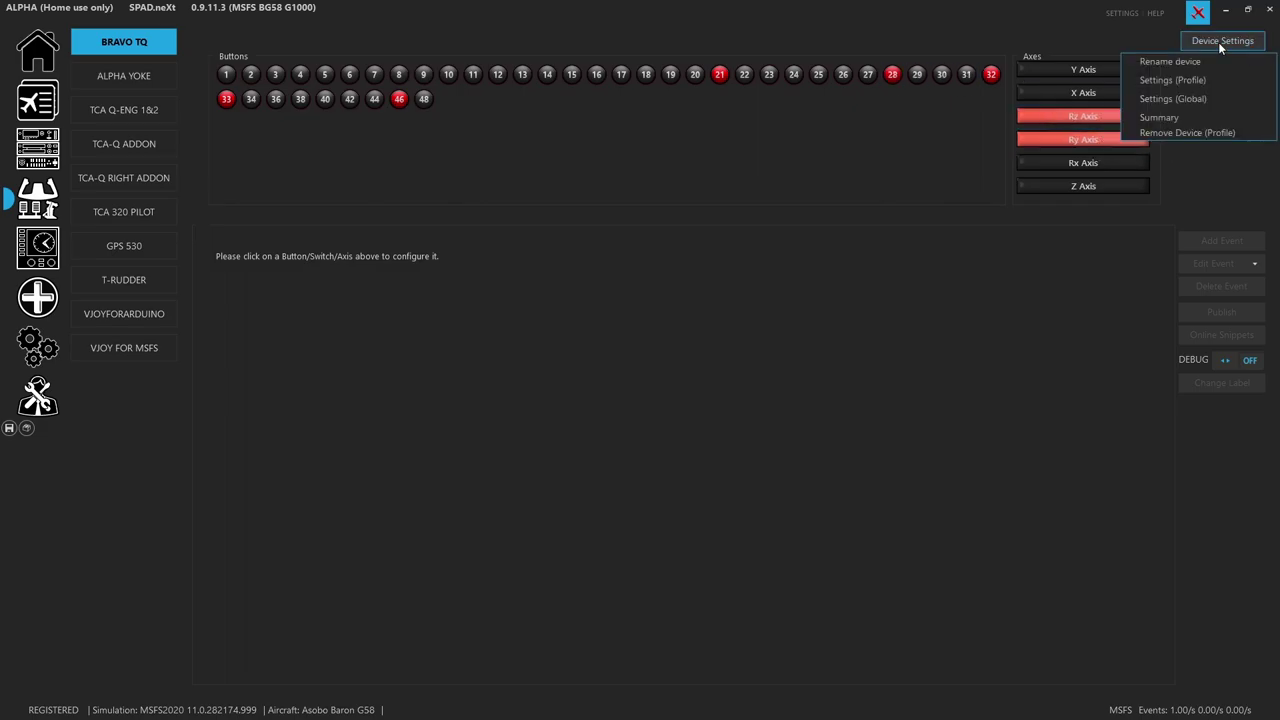
{"action": "left_click", "coordinate": [1183, 104]}
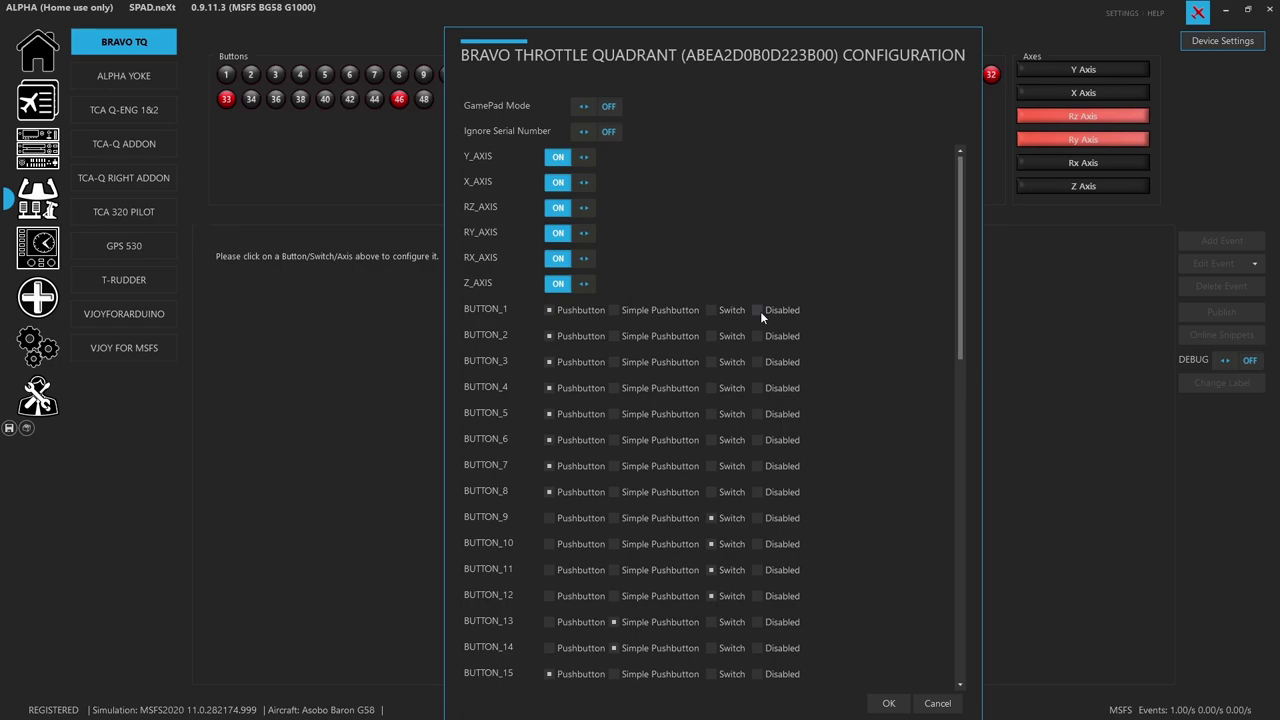
{"action": "left_click_drag", "start_coordinate": [729, 39], "coordinate": [993, 22]}
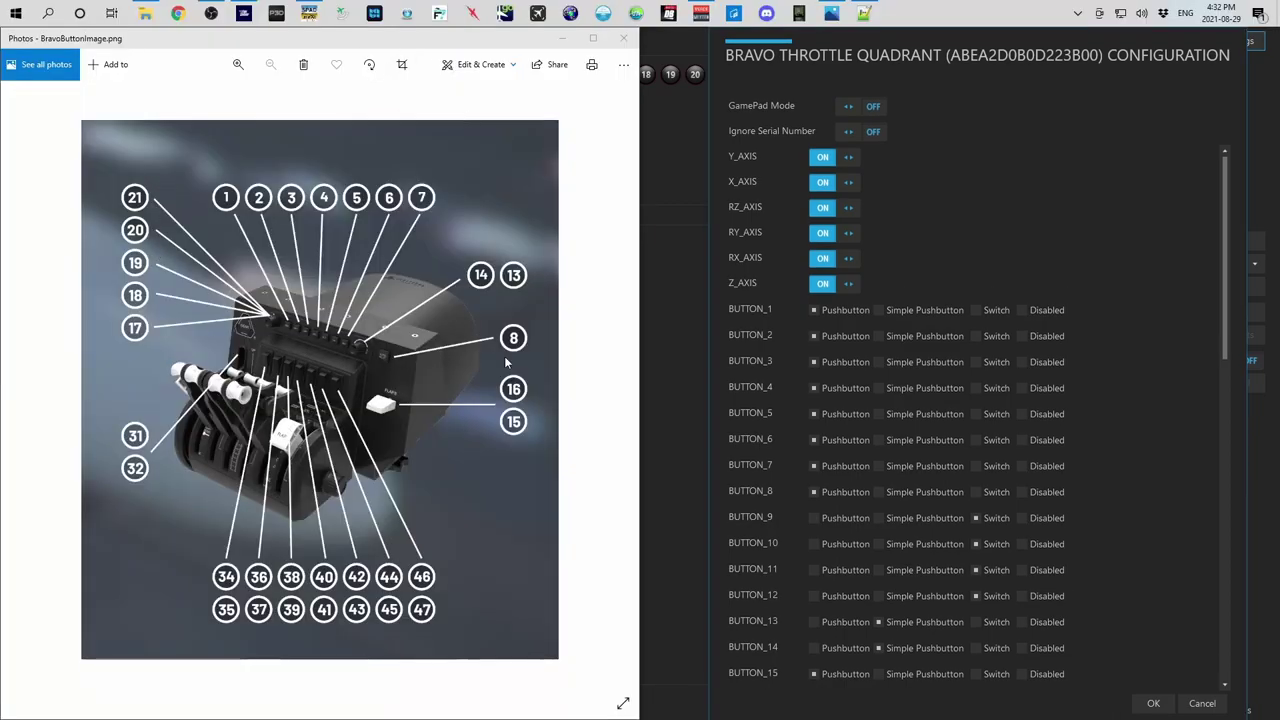
Step: Compare the configured types of the first buttons with the reverser, trim and detent button notes in Notepad++
{"action": "scroll", "coordinate": [916, 332], "scroll_direction": "down", "scroll_amount": 1}
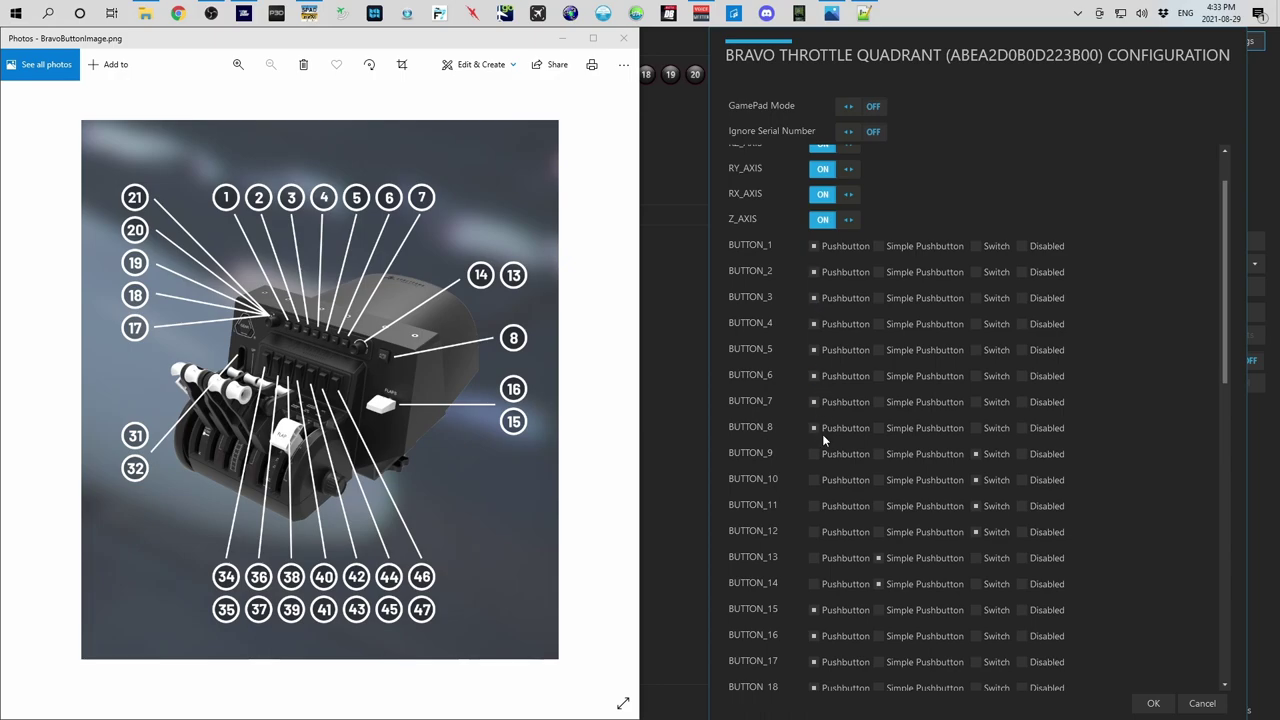
{"action": "left_click", "coordinate": [864, 13]}
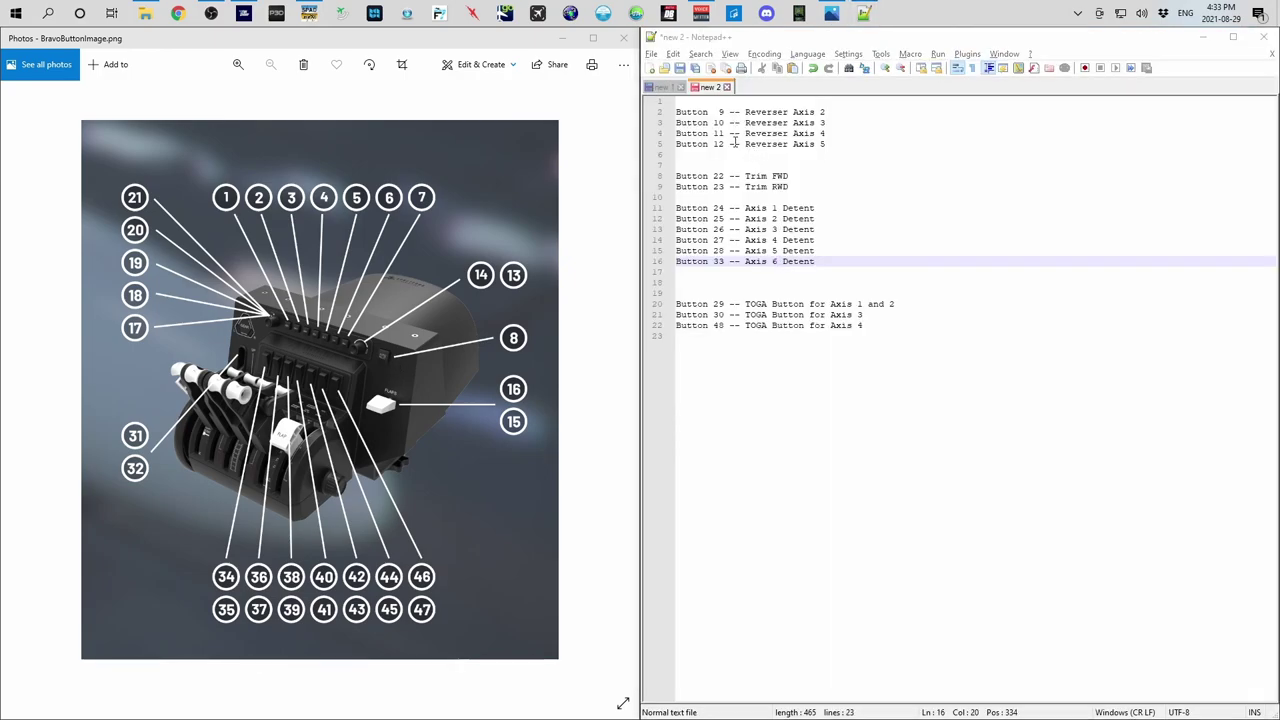
{"action": "key", "text": "alt+Tab"}
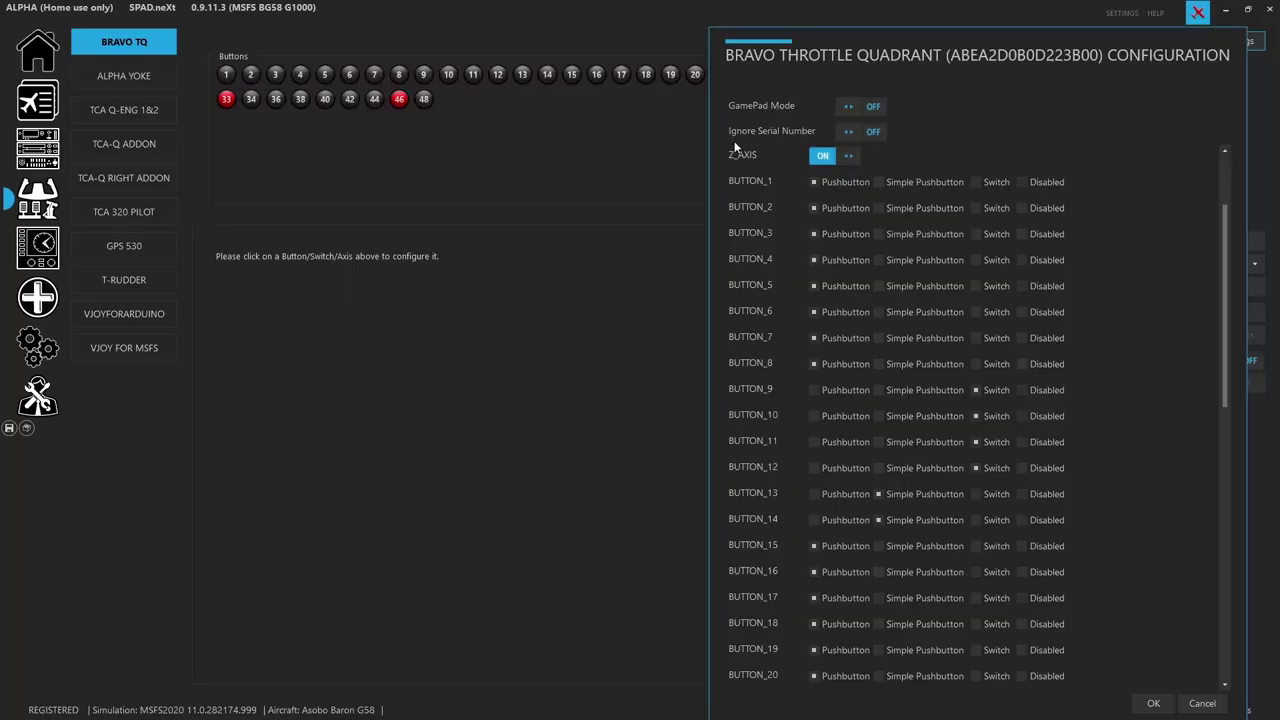
{"action": "key", "text": "alt+Tab"}
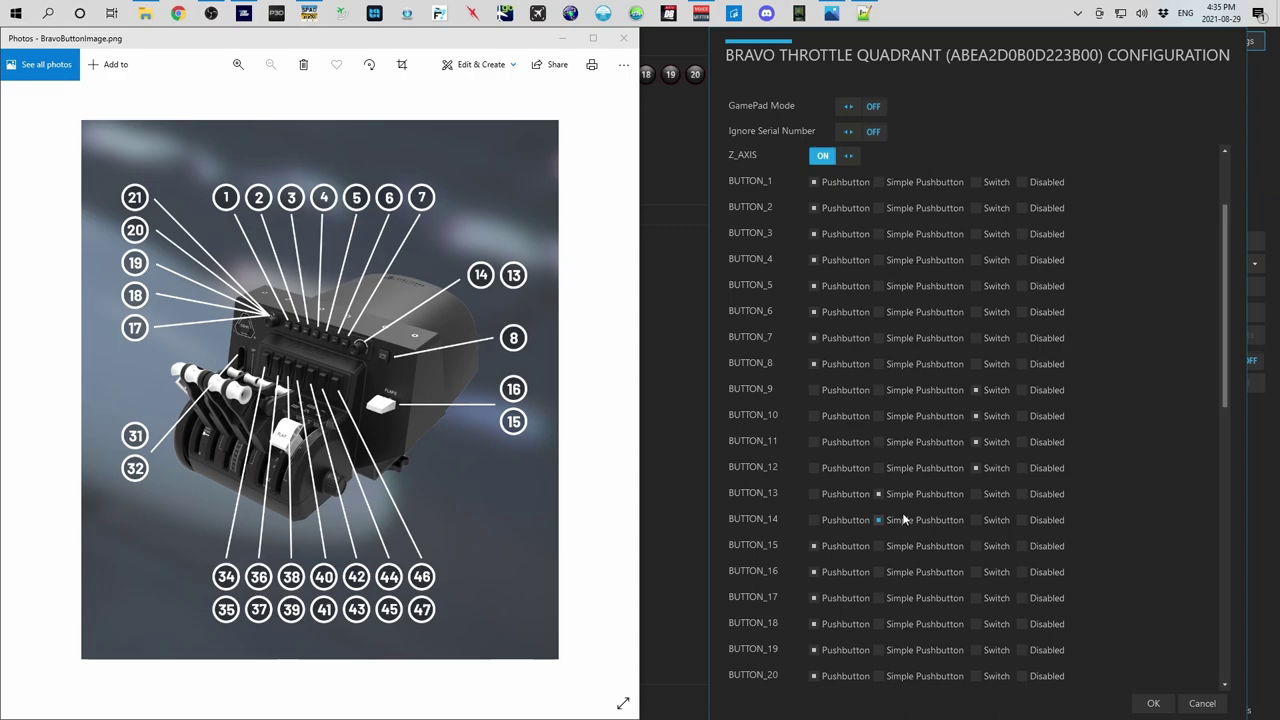
Step: Review the input types through BUTTON_48, with BUTTON_28 as Switch and BUTTON_30 as Pushbutton, and accept the device configuration
{"action": "scroll", "coordinate": [903, 519], "scroll_direction": "down", "scroll_amount": 2}
{"action": "scroll", "coordinate": [902, 512], "scroll_direction": "down", "scroll_amount": 5}
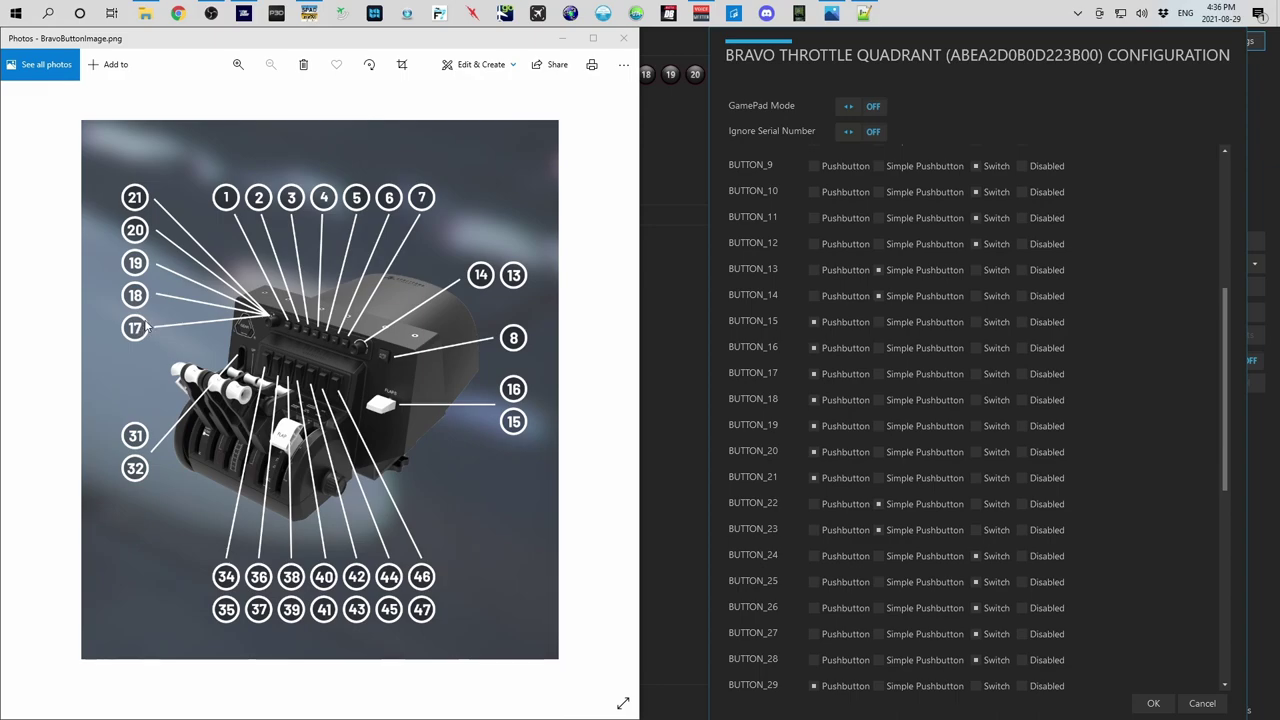
{"action": "scroll", "coordinate": [905, 360], "scroll_direction": "down", "scroll_amount": 2}
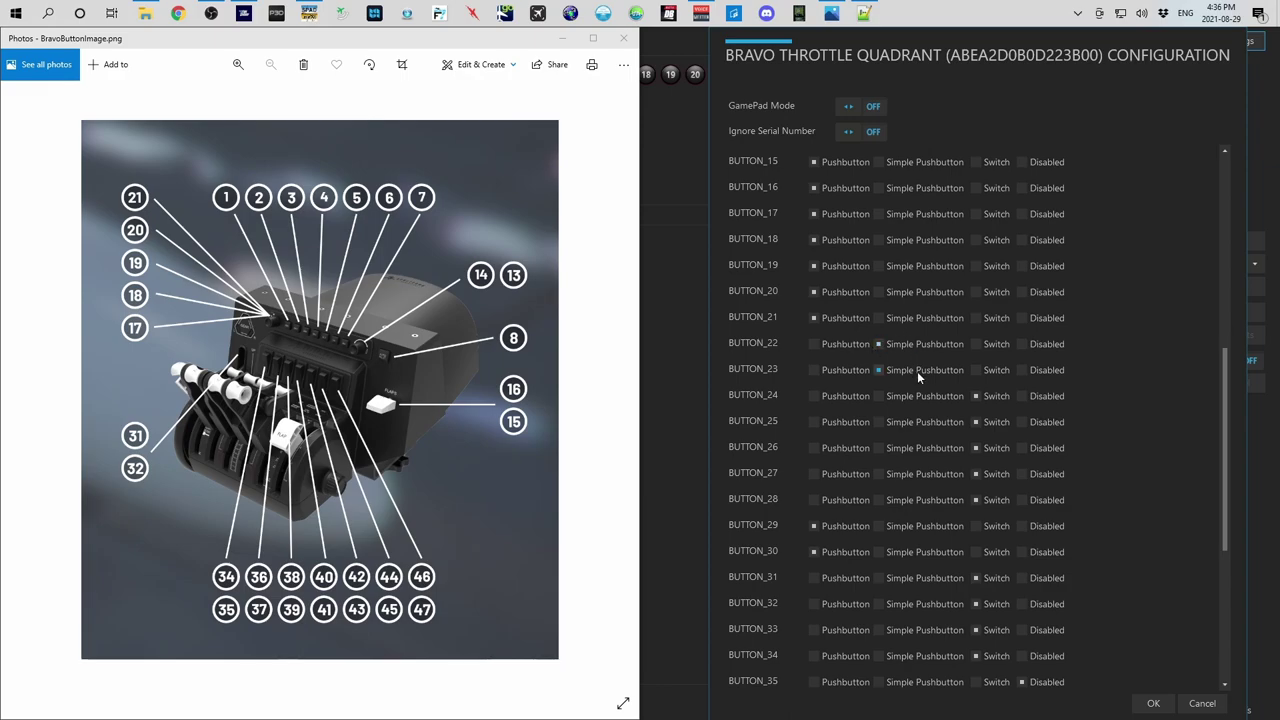
{"action": "scroll", "coordinate": [917, 371], "scroll_direction": "down", "scroll_amount": 1}
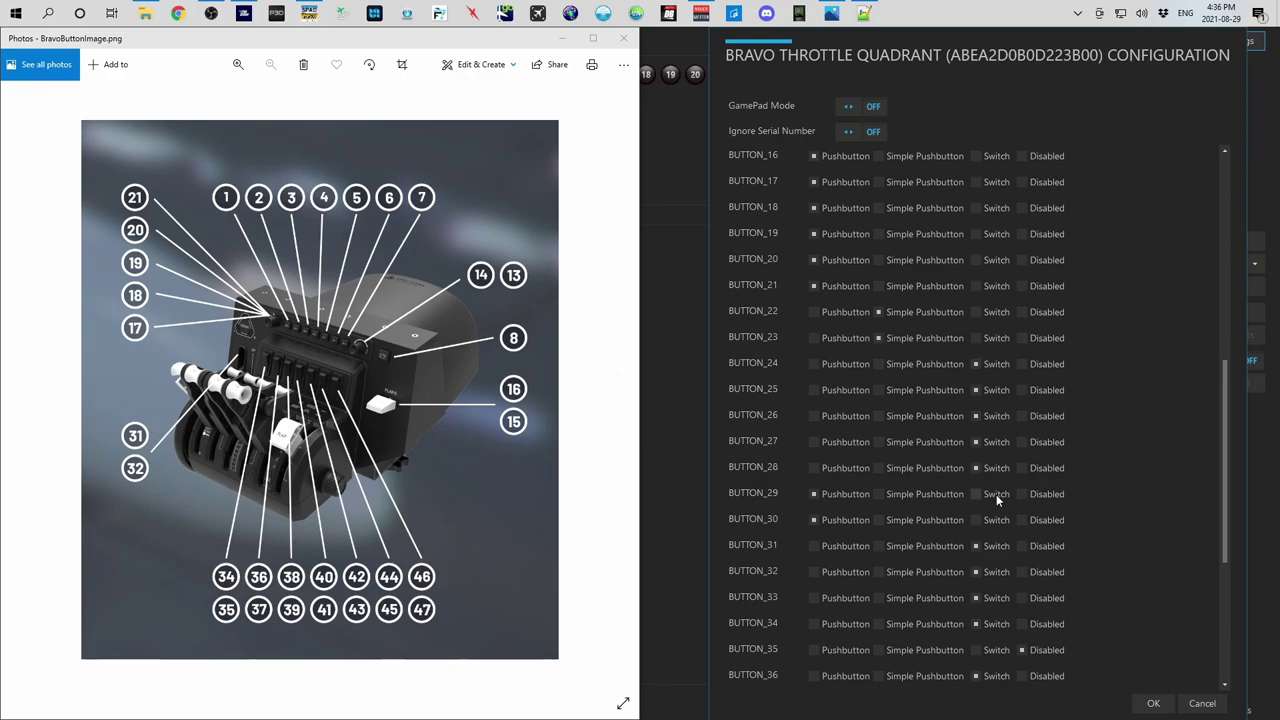
{"action": "left_click", "coordinate": [977, 468]}
{"action": "left_click", "coordinate": [814, 520]}
{"action": "scroll", "coordinate": [834, 491], "scroll_direction": "down", "scroll_amount": 1}
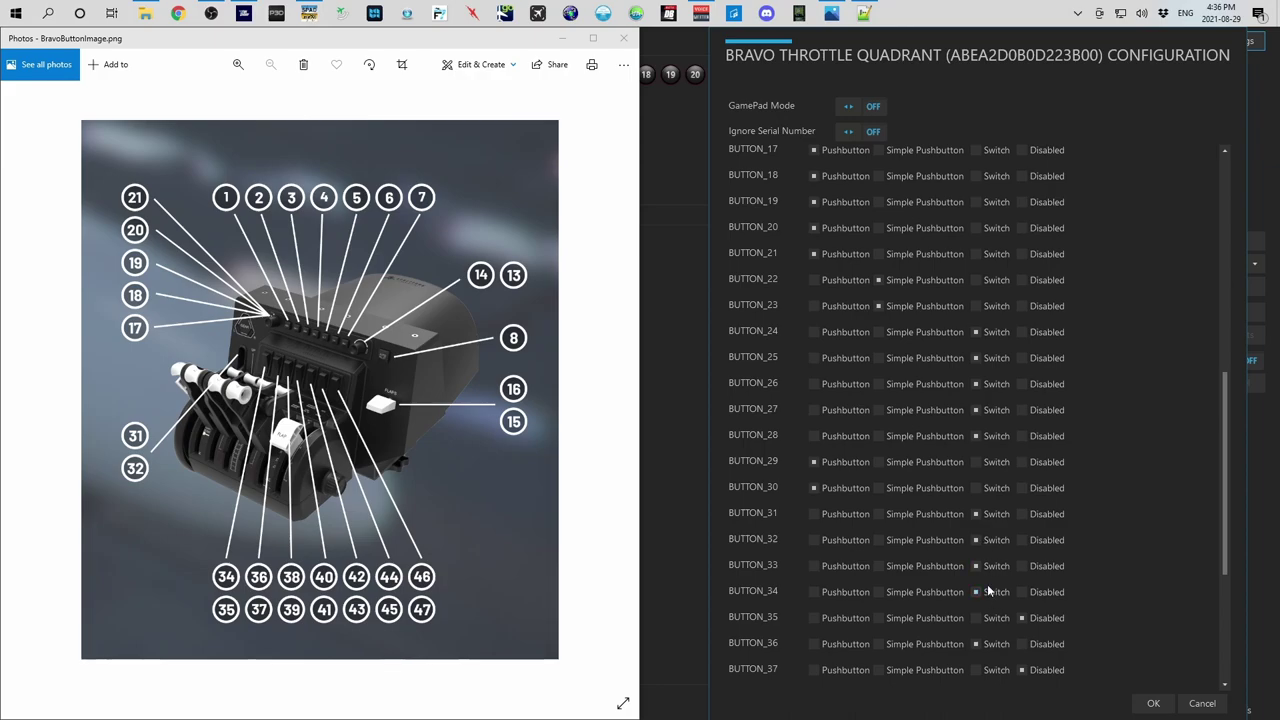
{"action": "scroll", "coordinate": [987, 587], "scroll_direction": "down", "scroll_amount": 4}
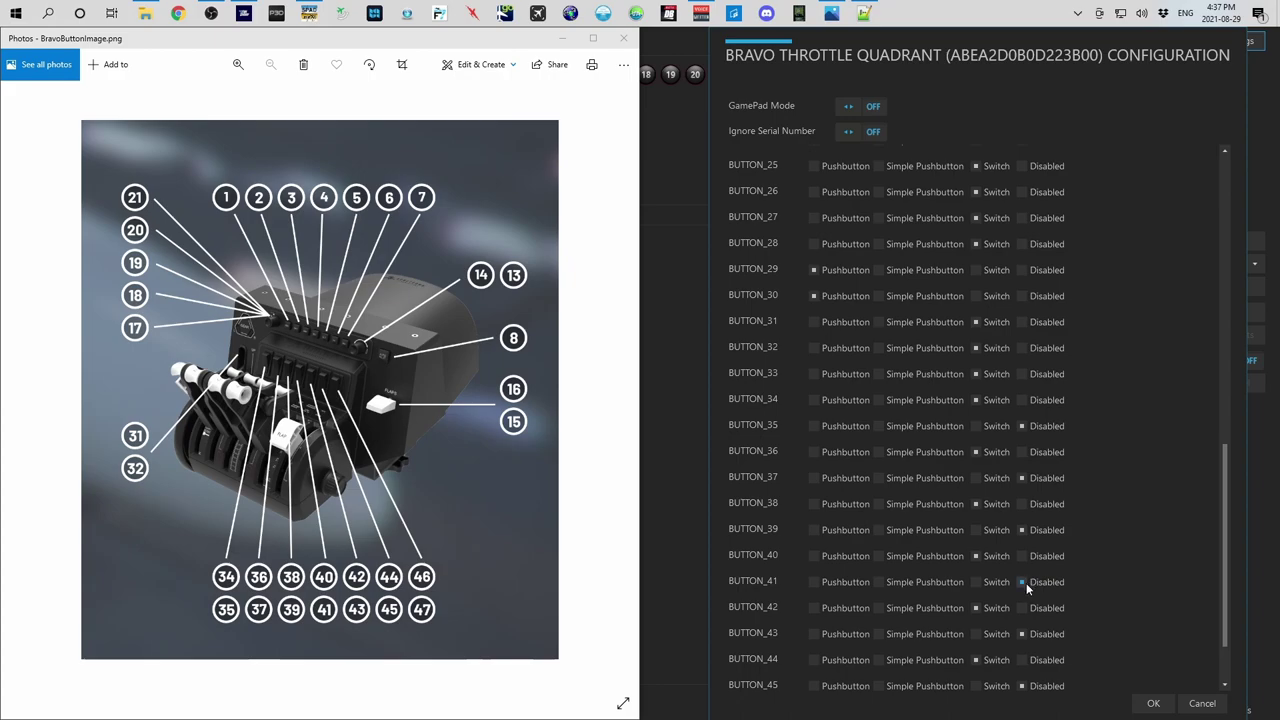
{"action": "scroll", "coordinate": [1026, 582], "scroll_direction": "down", "scroll_amount": 3}
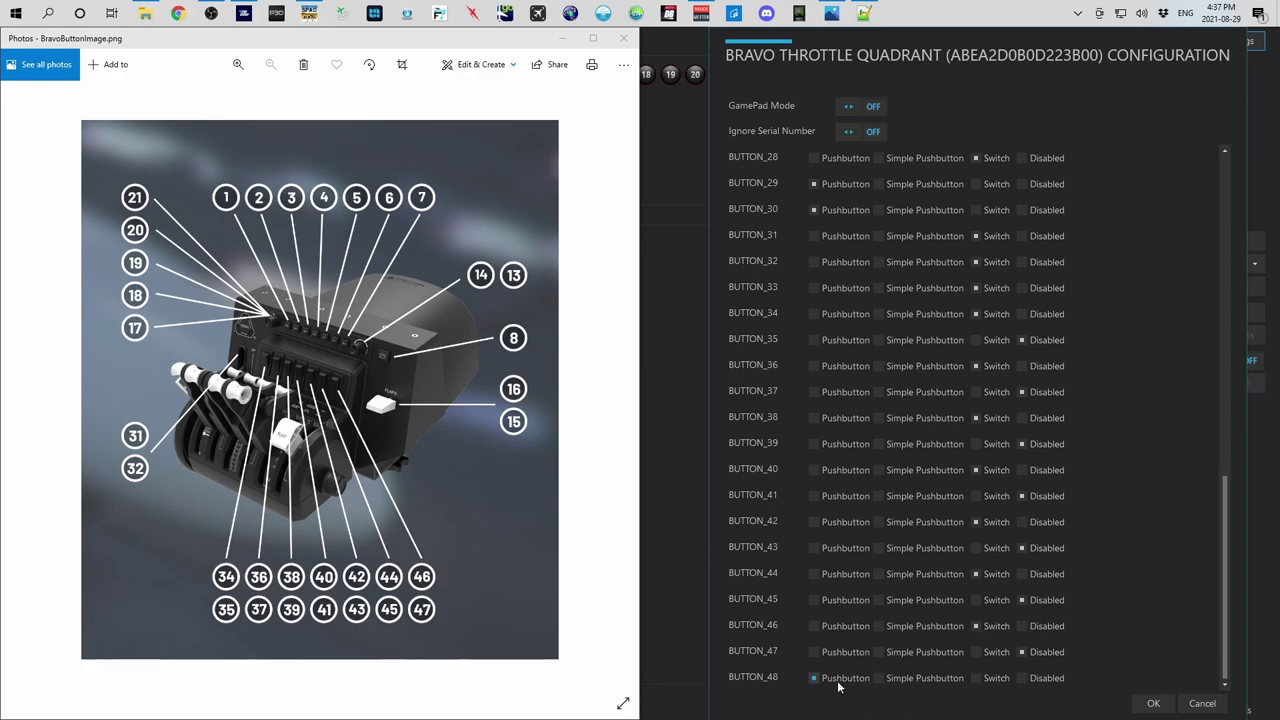
{"action": "scroll", "coordinate": [980, 491], "scroll_direction": "up", "scroll_amount": 5}
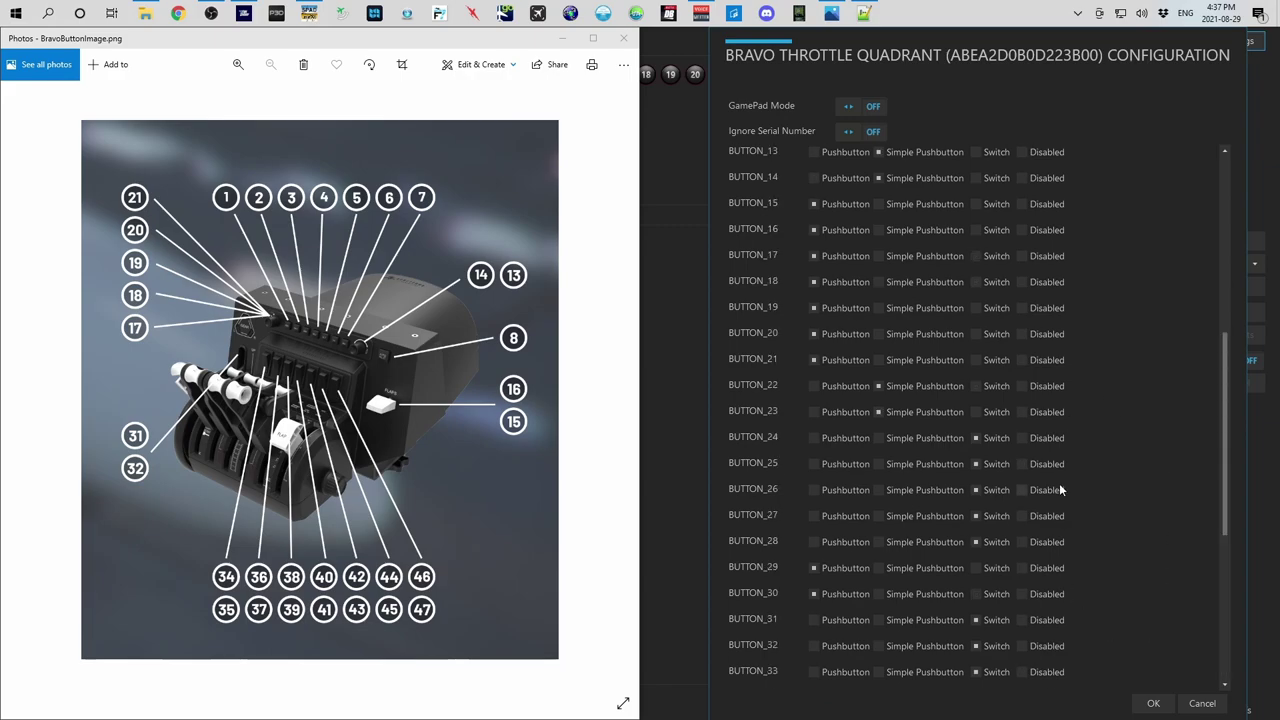
{"action": "left_click", "coordinate": [1153, 703]}
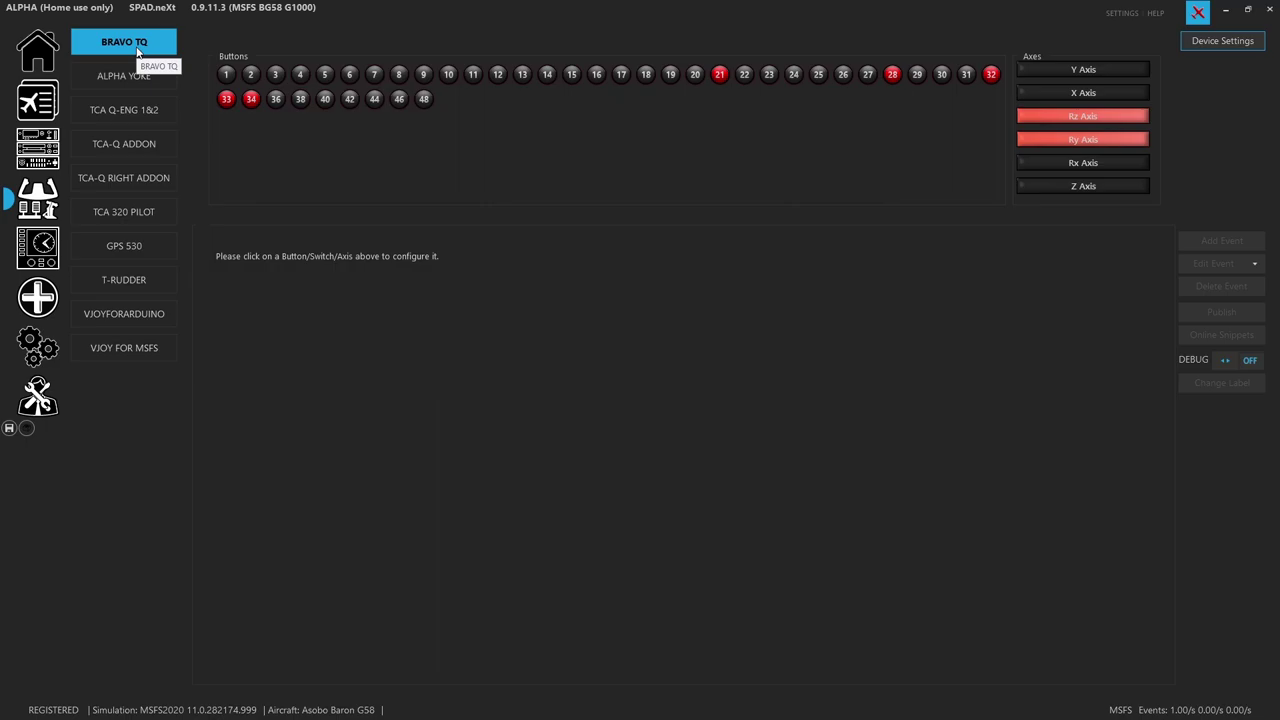
Step: From button 1, browse the online snippets for Bravo Throttle Quadrant, search "MSFS" and select MSFS BARON HC BRAVO under Complete Device
{"action": "left_click", "coordinate": [228, 77]}
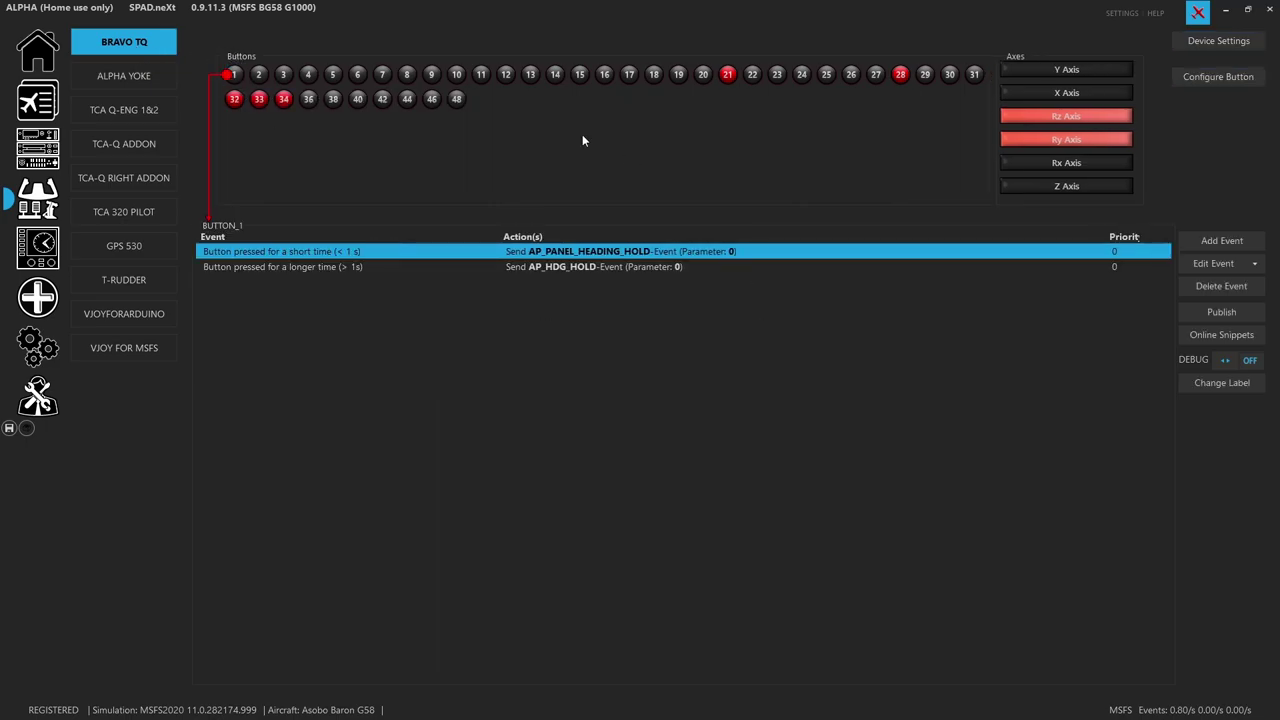
{"action": "left_click", "coordinate": [1206, 340]}
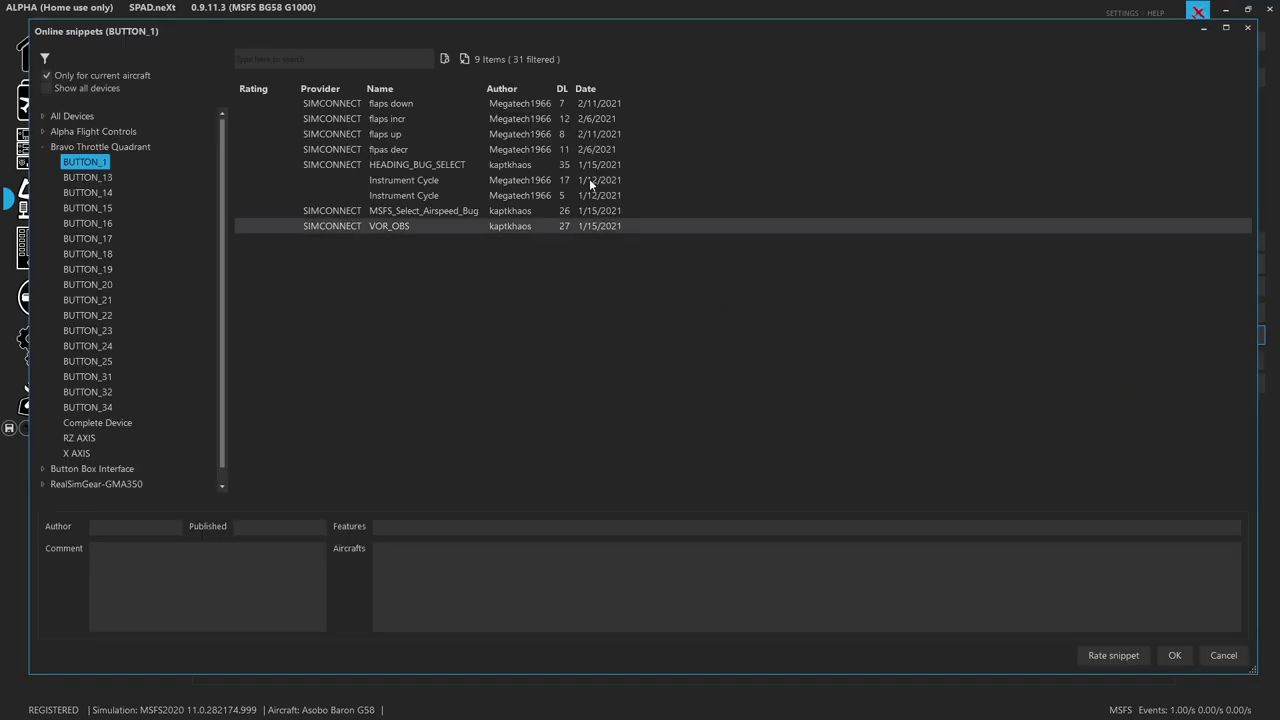
{"action": "left_click", "coordinate": [139, 151]}
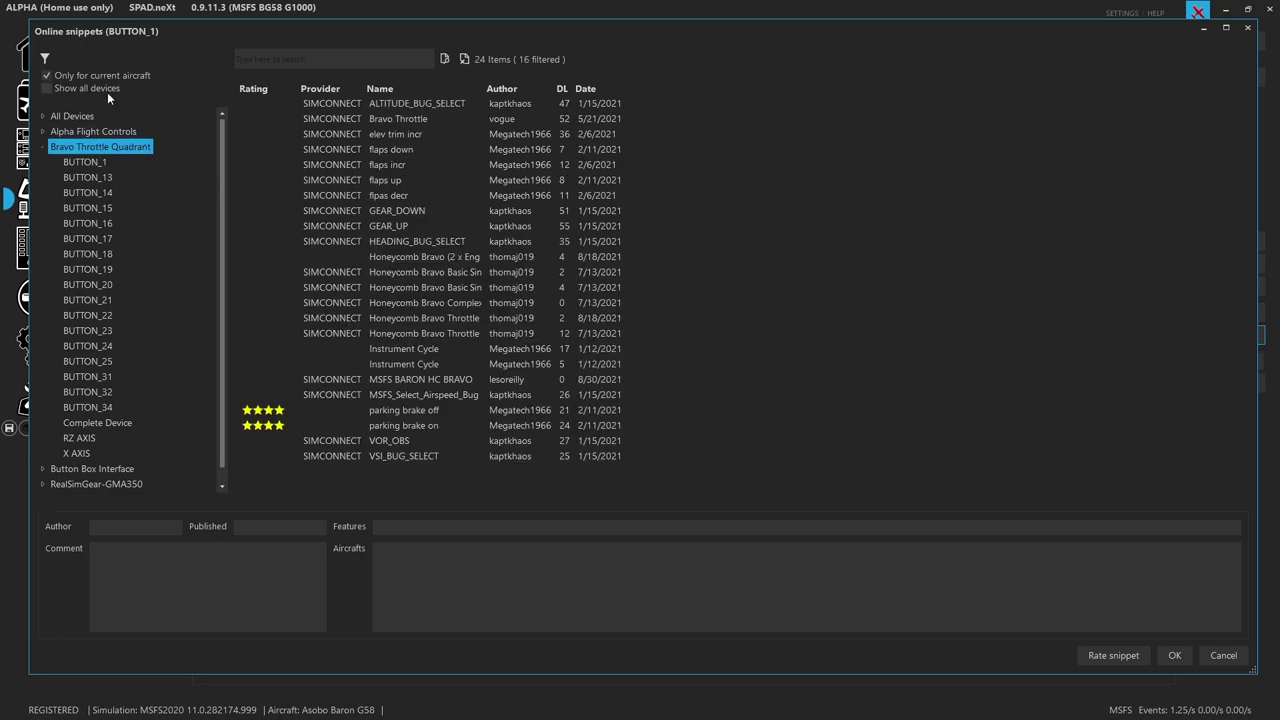
{"action": "left_click", "coordinate": [318, 62]}
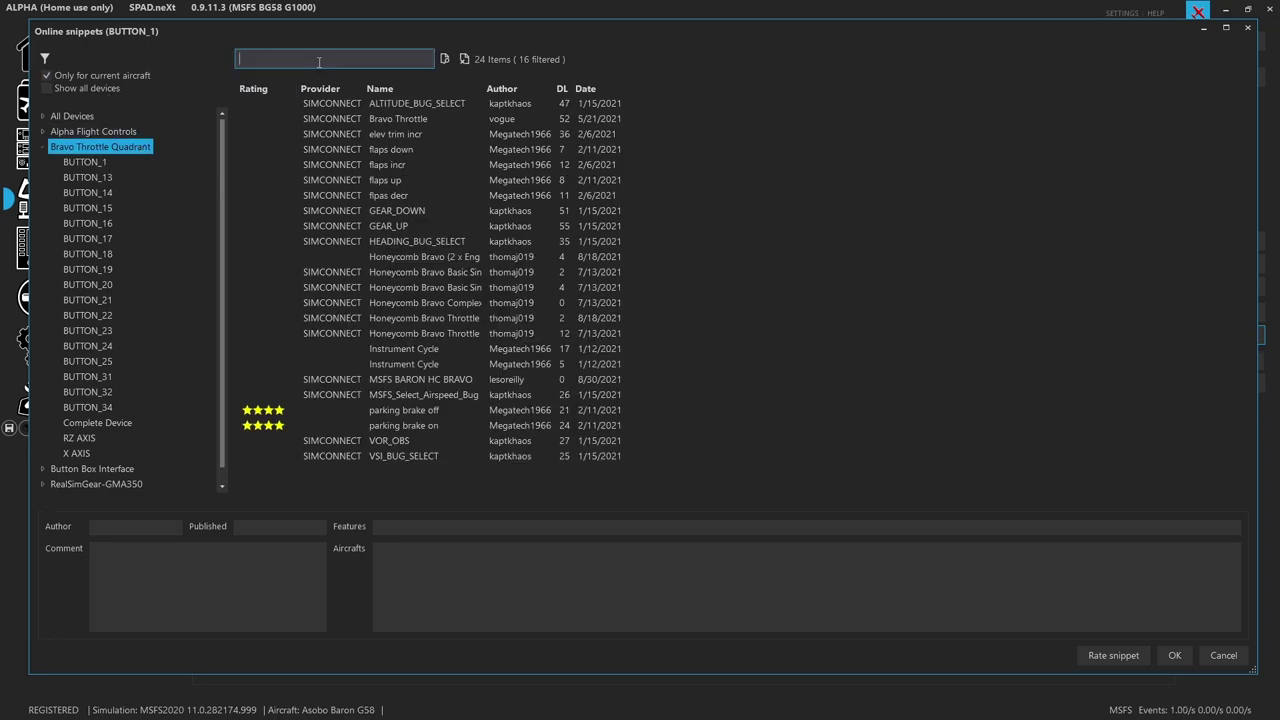
{"action": "type", "text": "MSFS"}
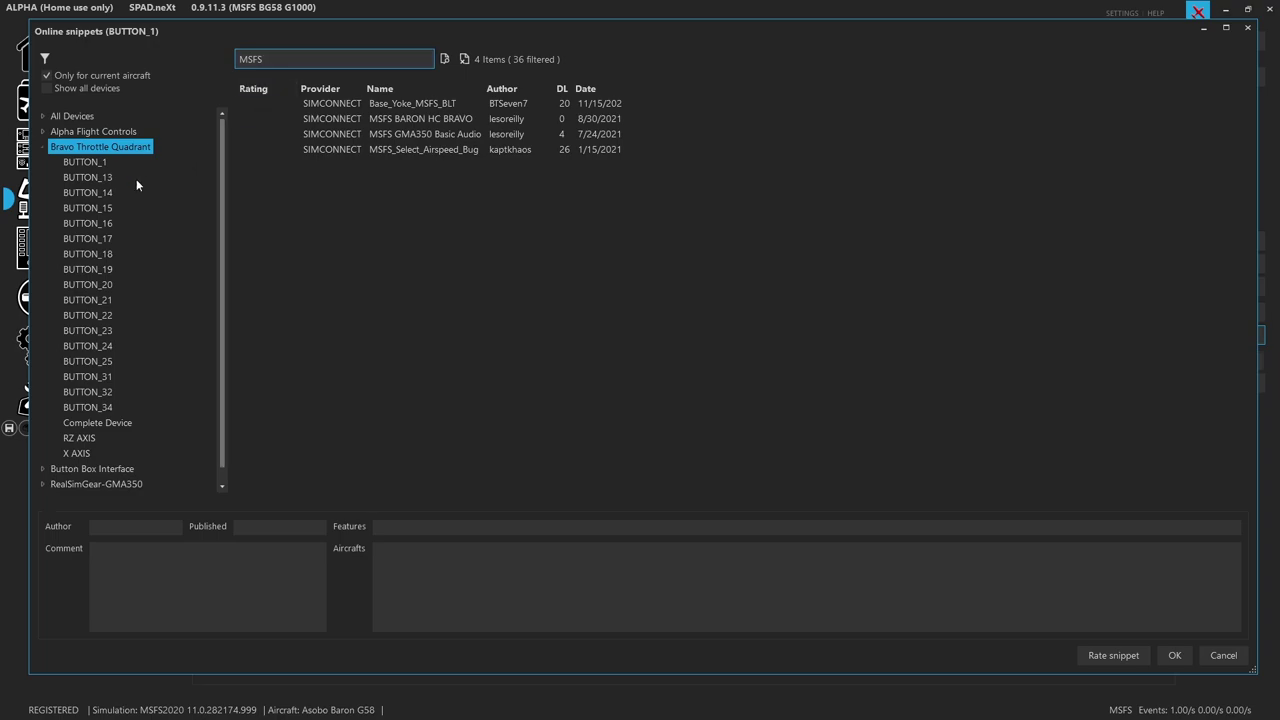
{"action": "left_click", "coordinate": [97, 423]}
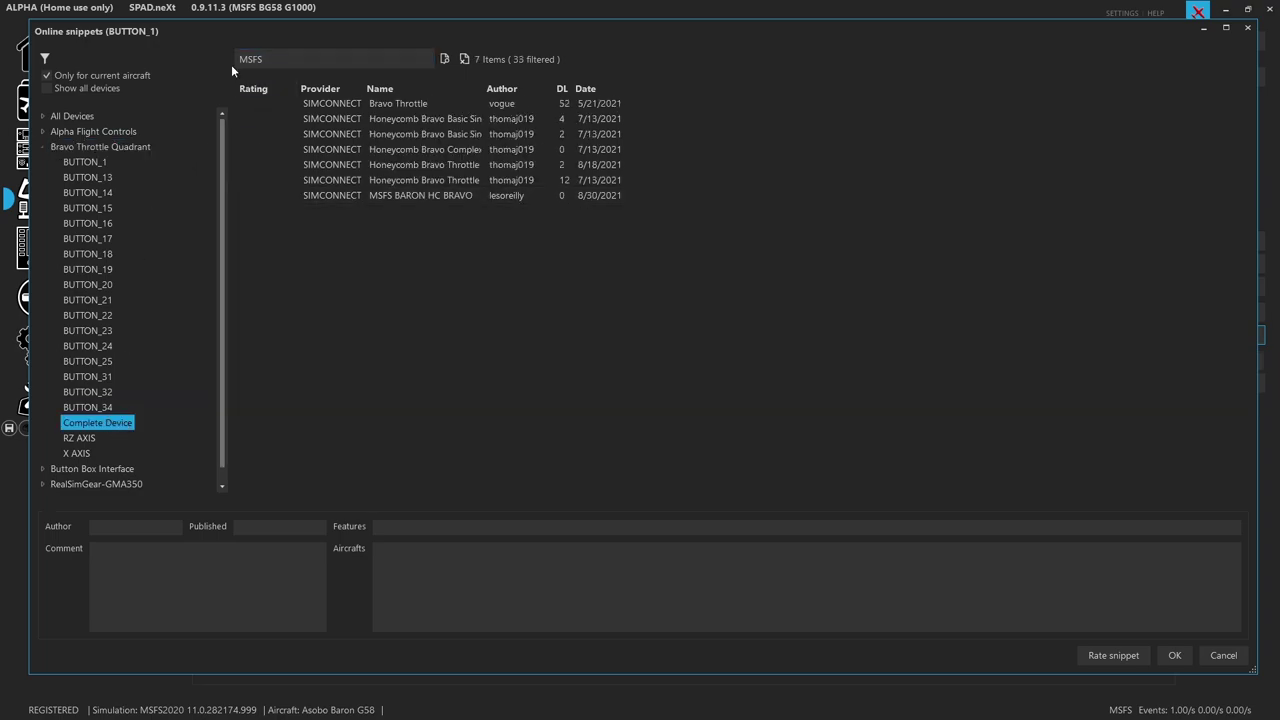
{"action": "left_click", "coordinate": [419, 199]}
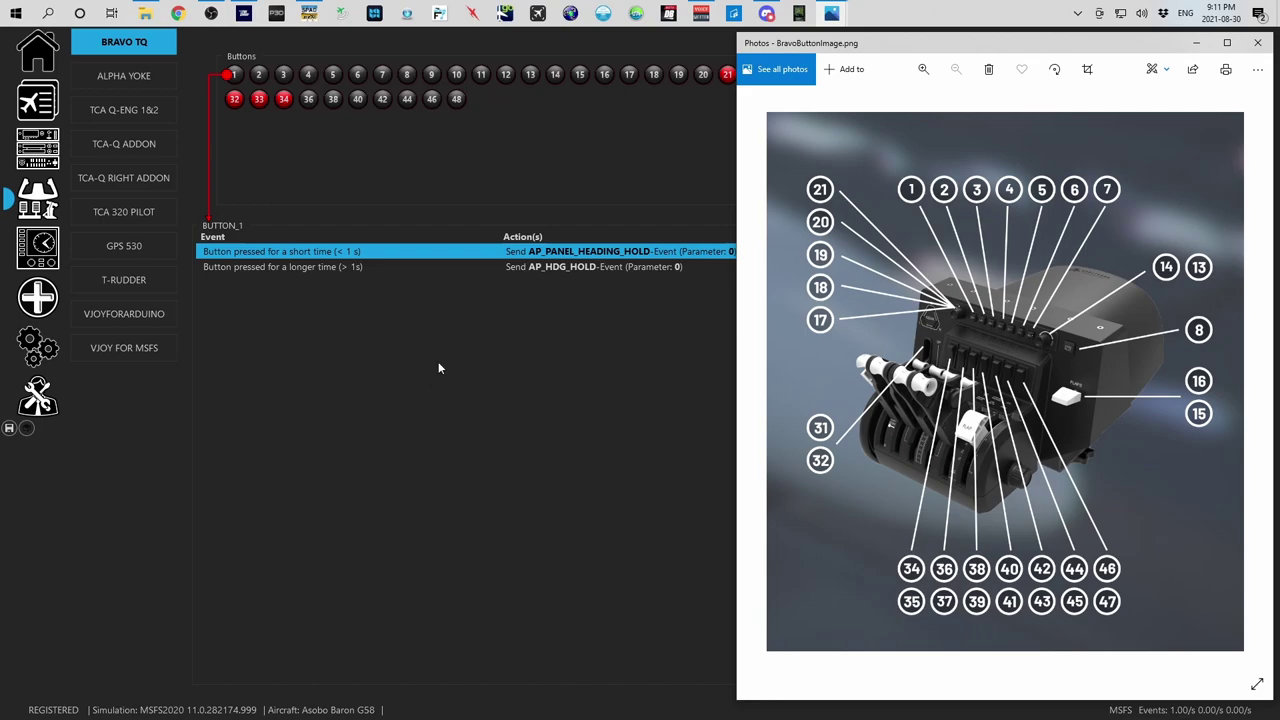
Step: Display the short-press and long-press events assigned to button 1 of the BRAVO TQ
{"action": "left_click", "coordinate": [230, 78]}
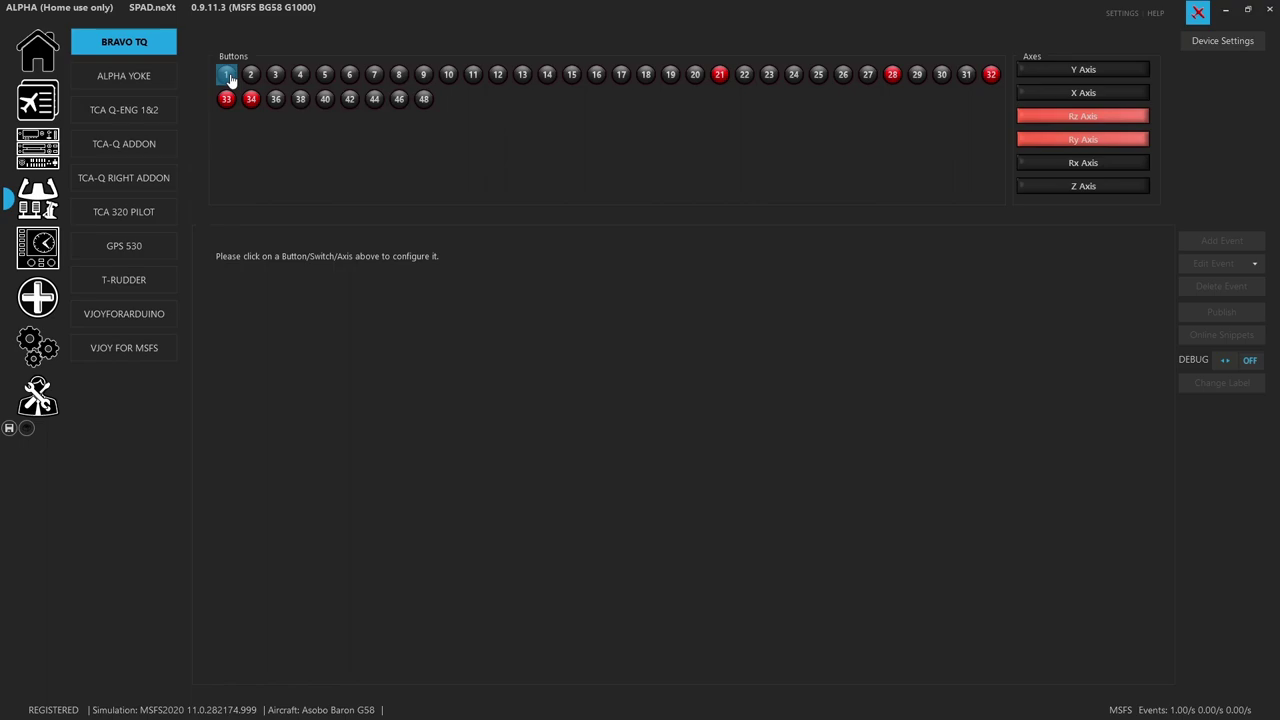
{"action": "left_click", "coordinate": [228, 77]}
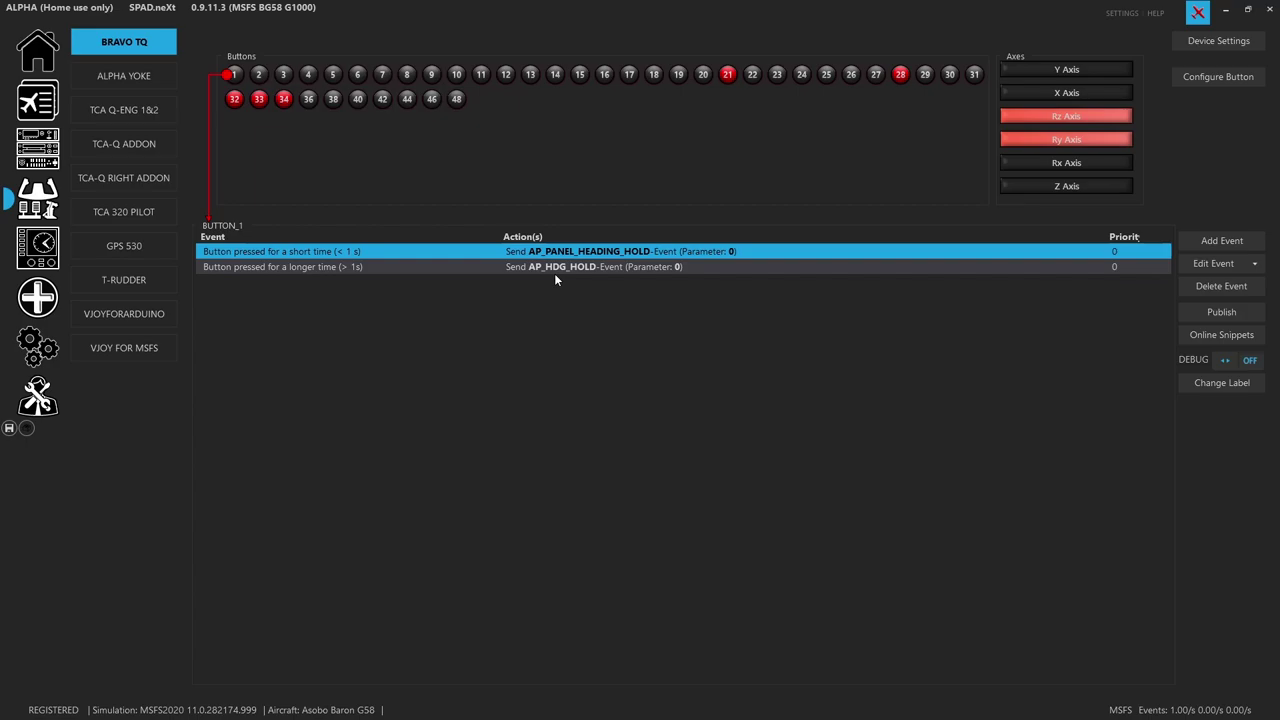
Step: Review the events of buttons 2, 3 and 4, including the details of button 4's short-press event
{"action": "left_click", "coordinate": [259, 78]}
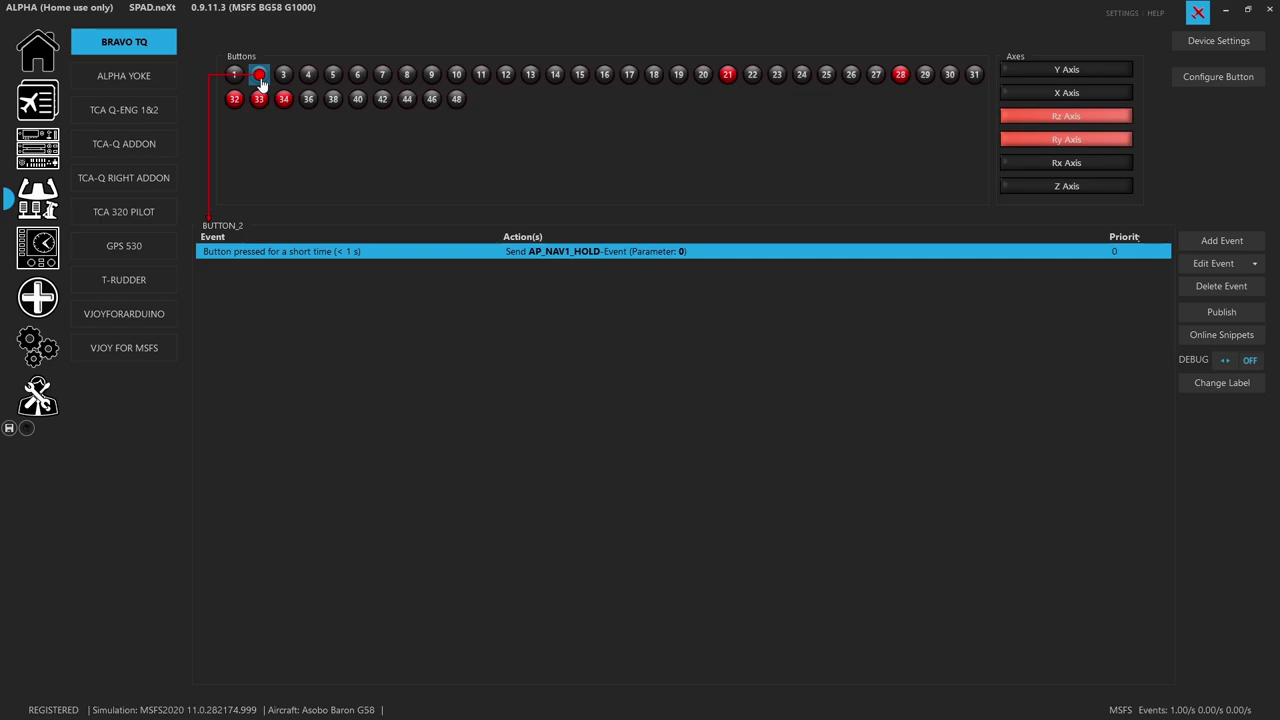
{"action": "left_click", "coordinate": [284, 77]}
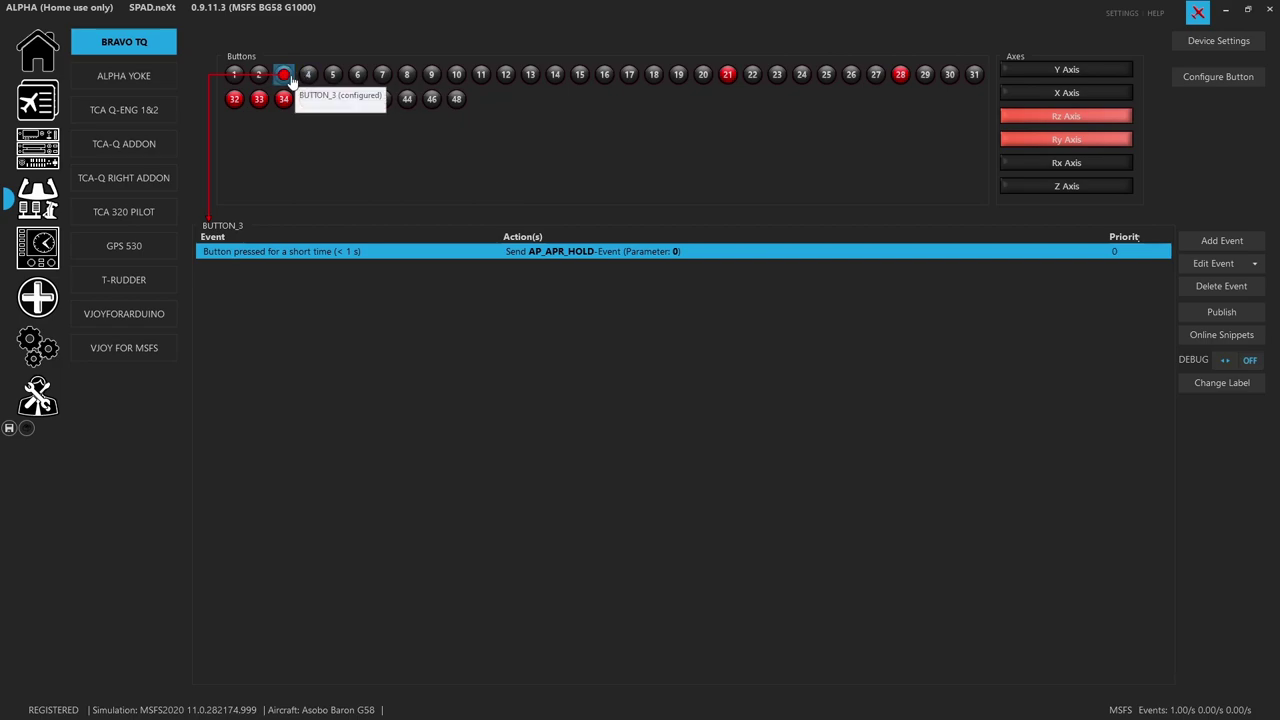
{"action": "left_click", "coordinate": [309, 78]}
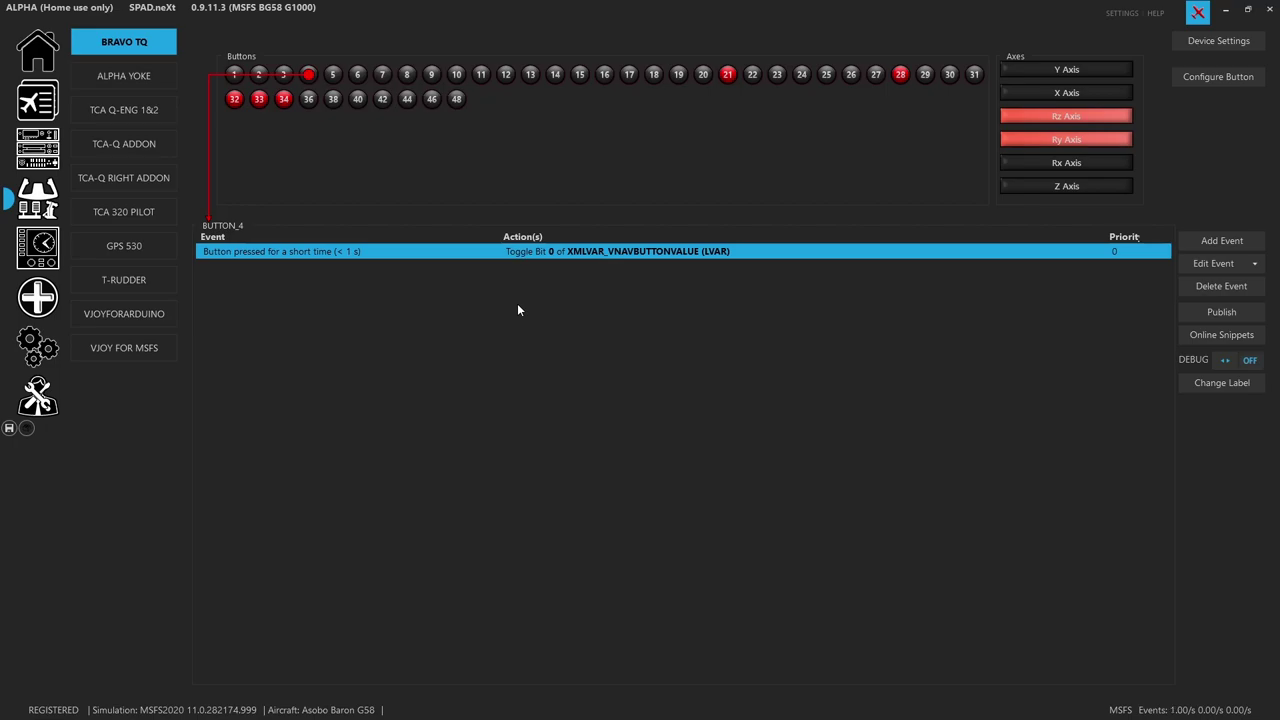
{"action": "double_click", "coordinate": [543, 254]}
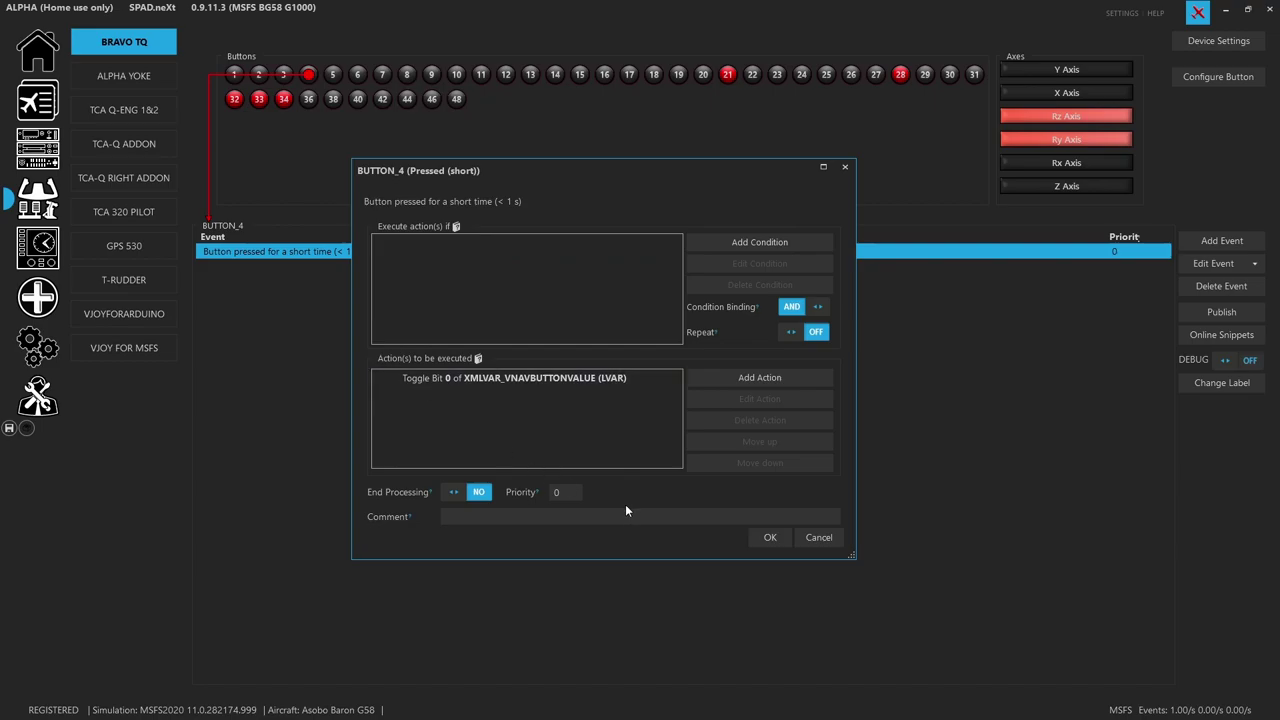
{"action": "left_click", "coordinate": [816, 541]}
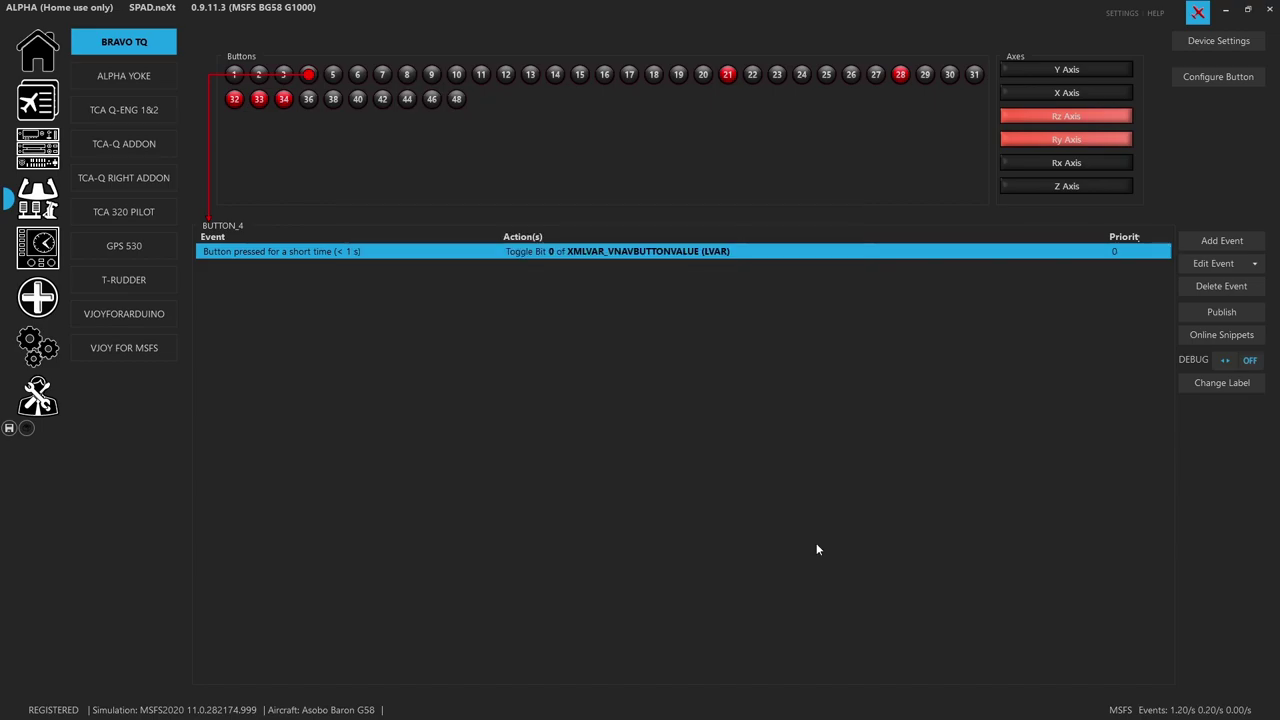
Step: Review the events of buttons 5 through 8 and check their positions on the Bravo button image
{"action": "left_click", "coordinate": [334, 76]}
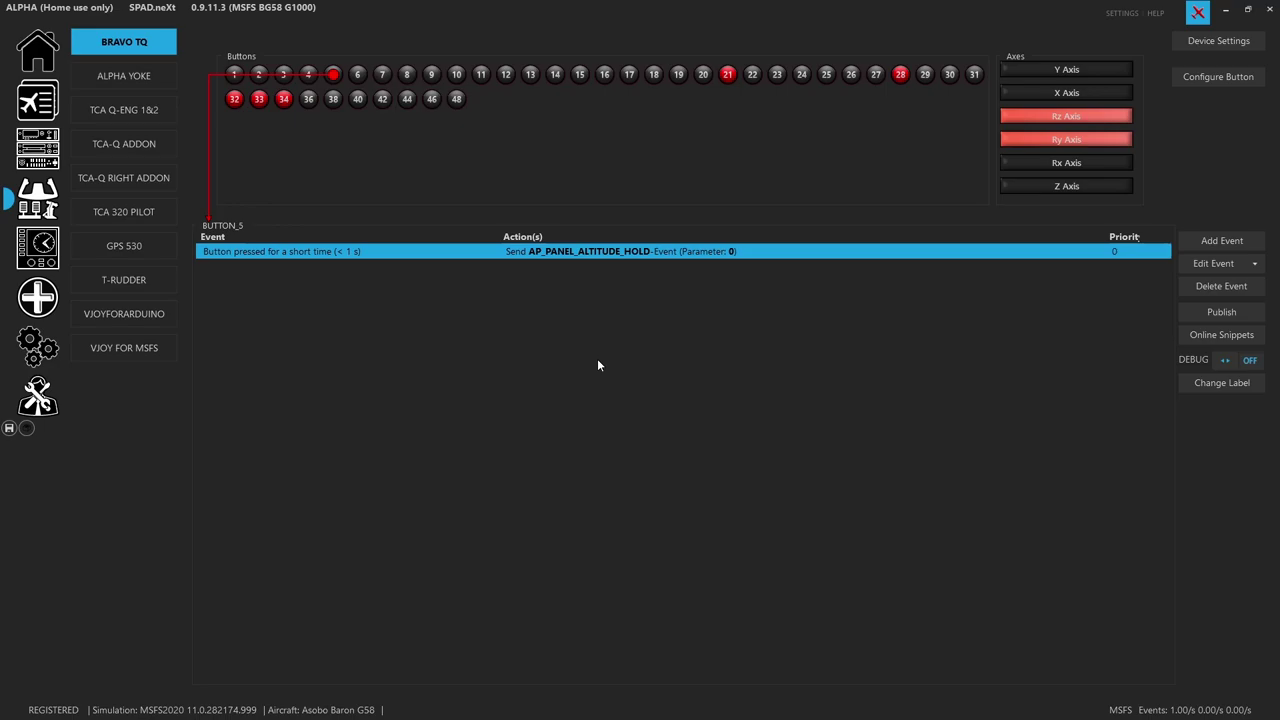
{"action": "left_click", "coordinate": [358, 76]}
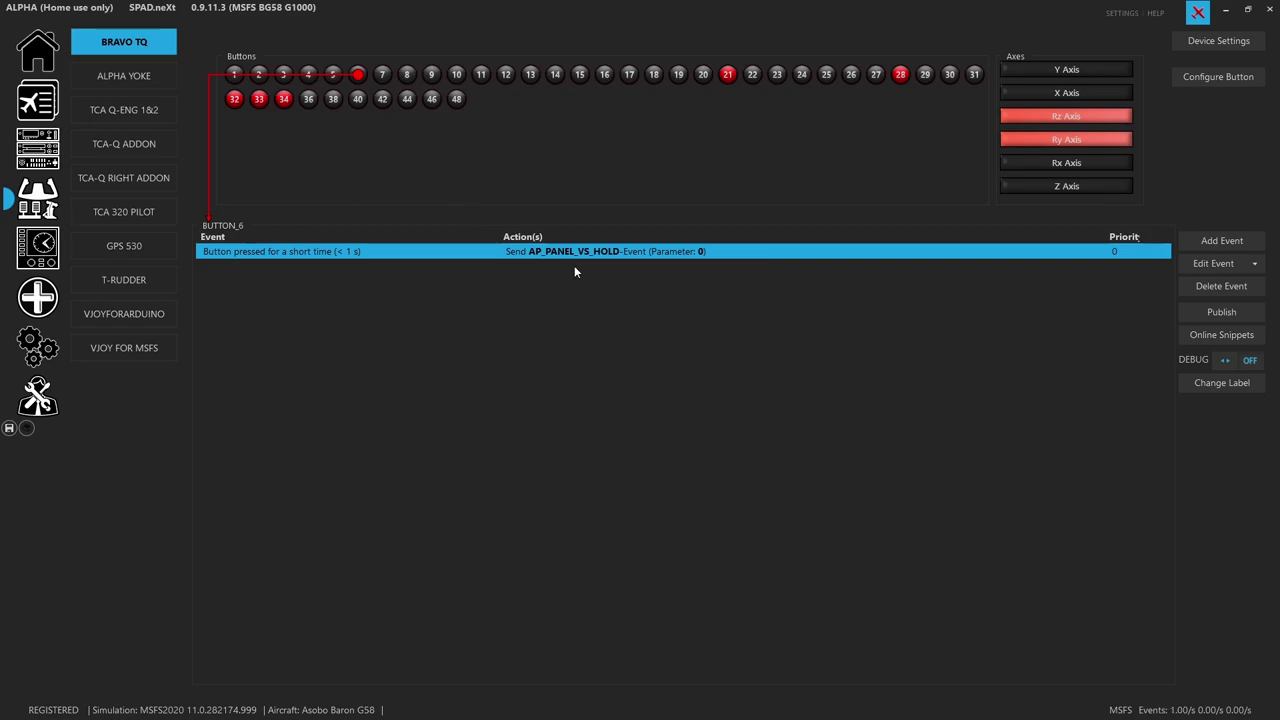
{"action": "left_click", "coordinate": [382, 74]}
{"action": "key", "text": "alt+Tab"}
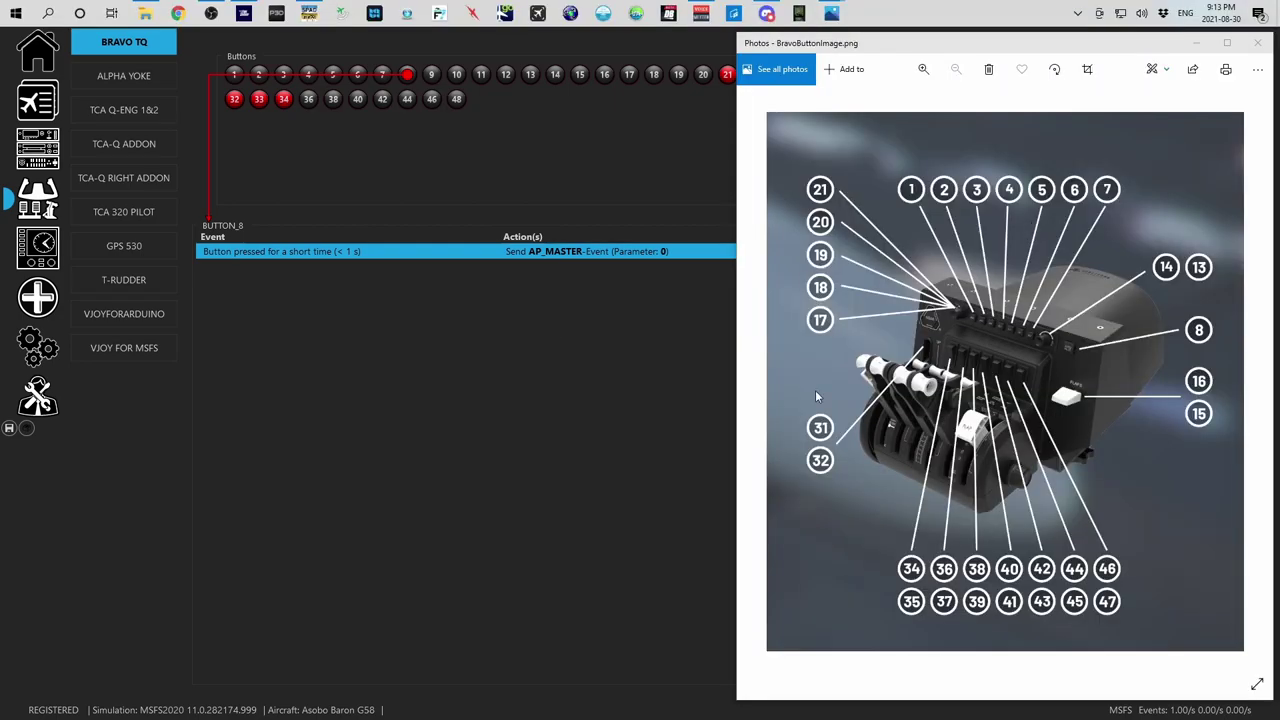
{"action": "left_click", "coordinate": [657, 362]}
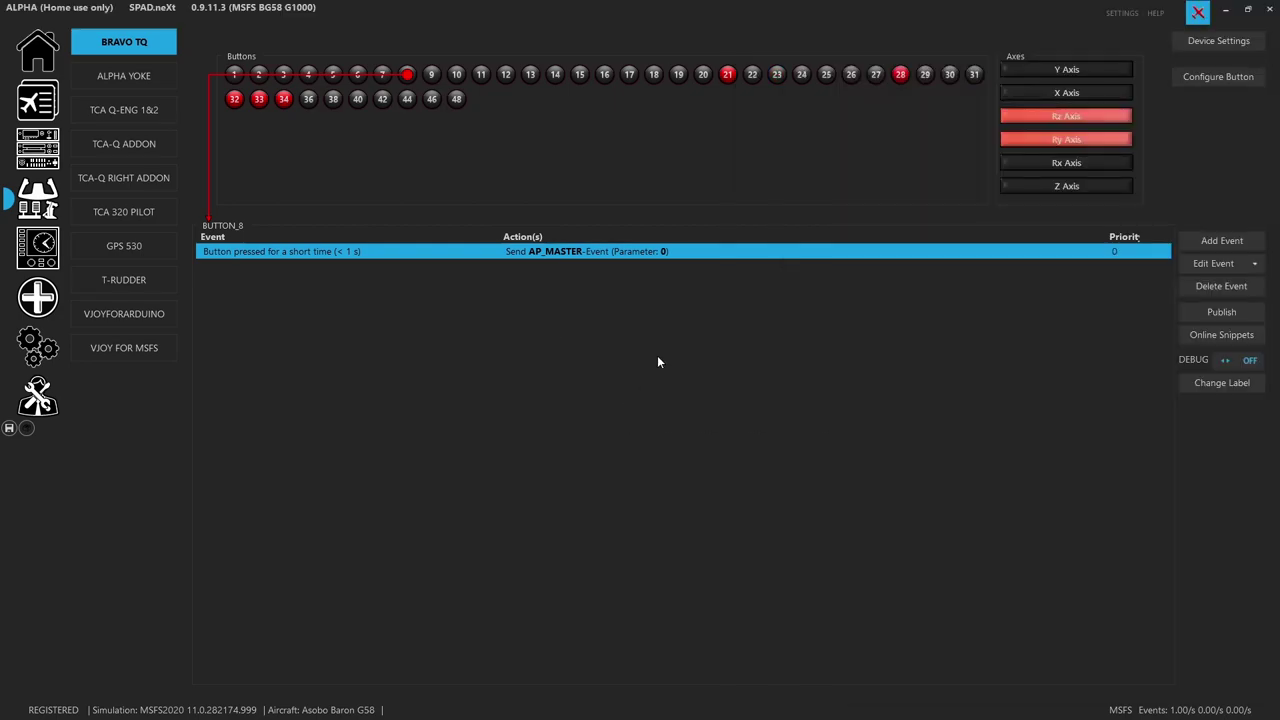
Step: Check buttons 10 through 12 for programmed events and consult the Bravo button image in Photos
{"action": "left_click", "coordinate": [457, 75]}
{"action": "left_click", "coordinate": [481, 75]}
{"action": "left_click", "coordinate": [506, 76]}
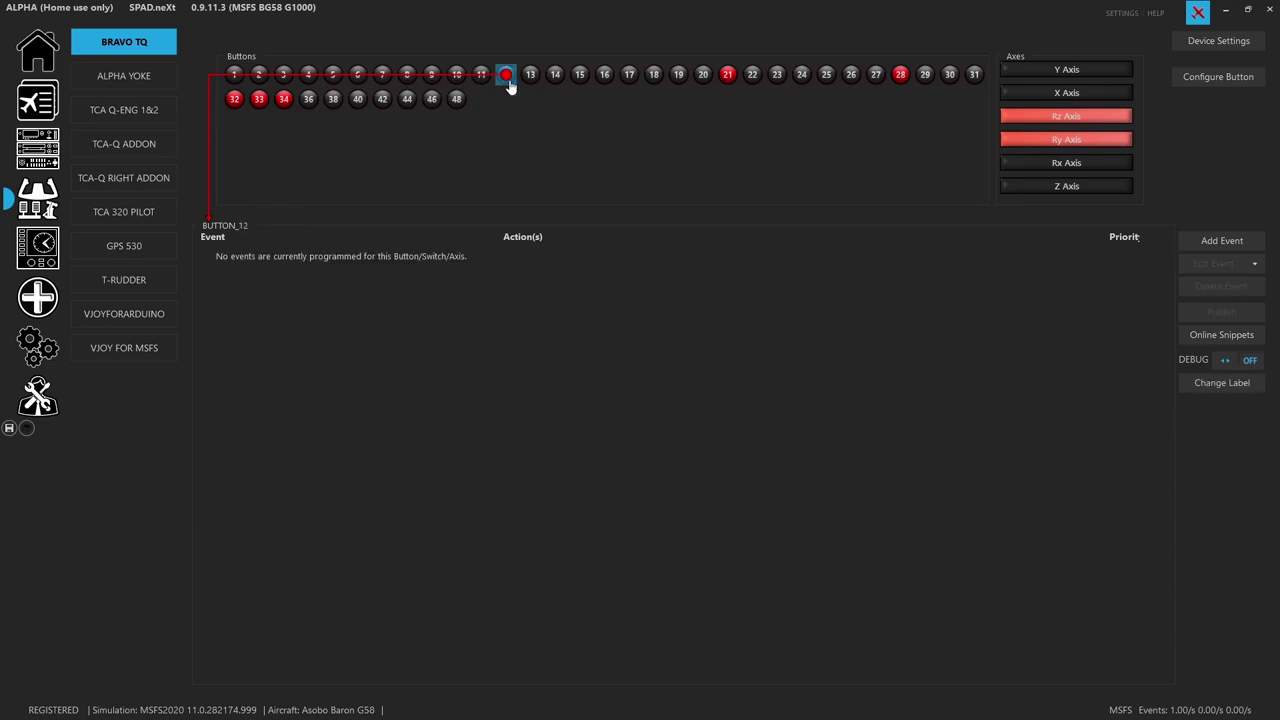
{"action": "key", "text": "alt+Tab"}
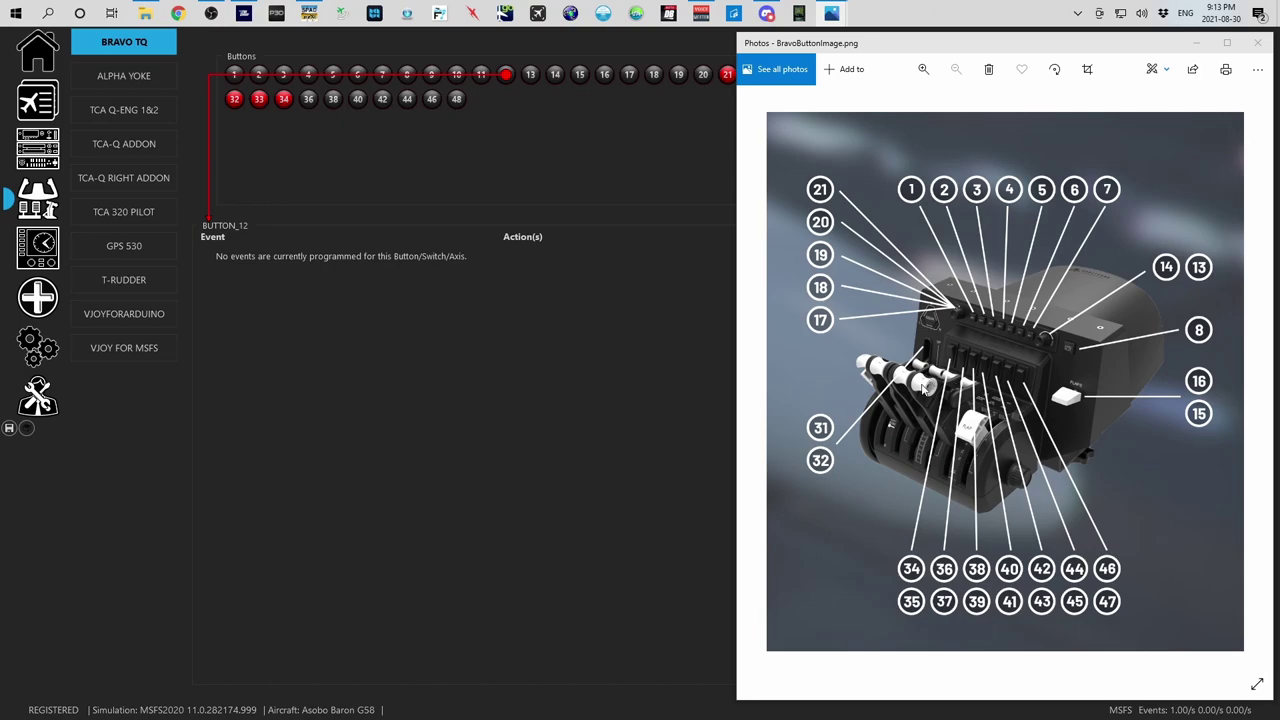
Step: Compare button 13's conditional events with the selector positions on the Bravo image and with the events of buttons 17 and 18
{"action": "left_click", "coordinate": [530, 75]}
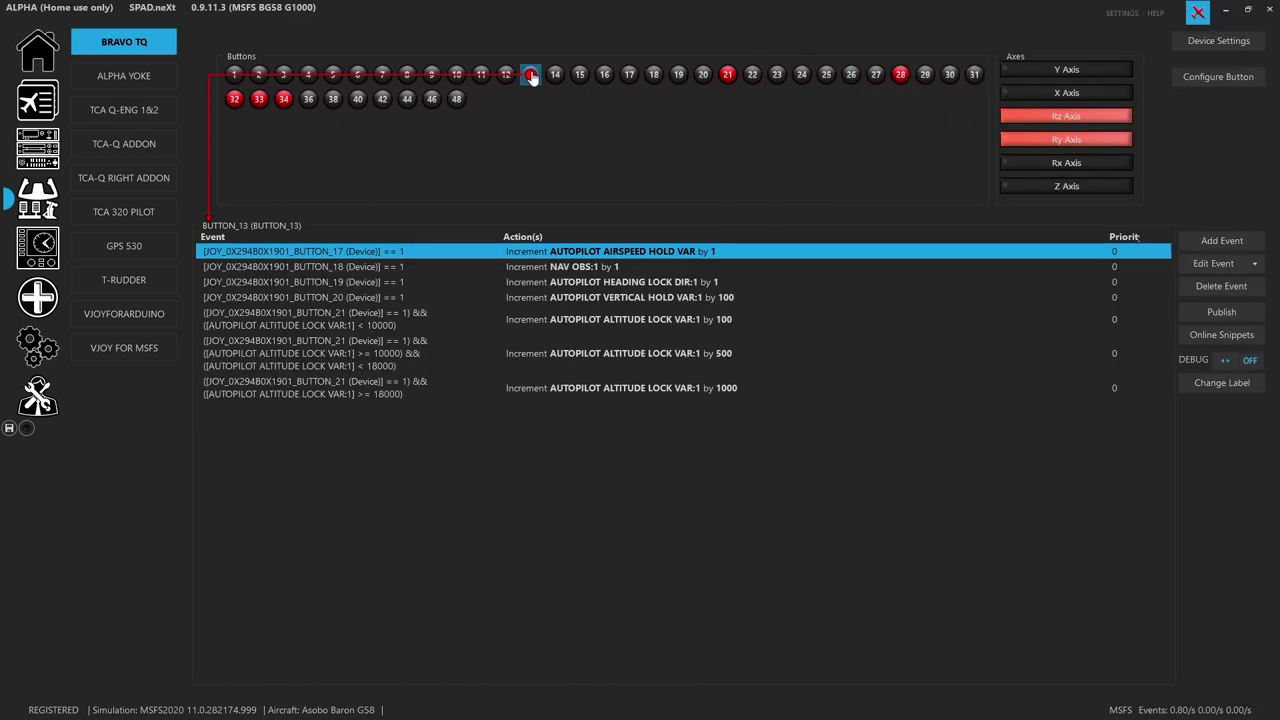
{"action": "key", "text": "alt+Tab"}
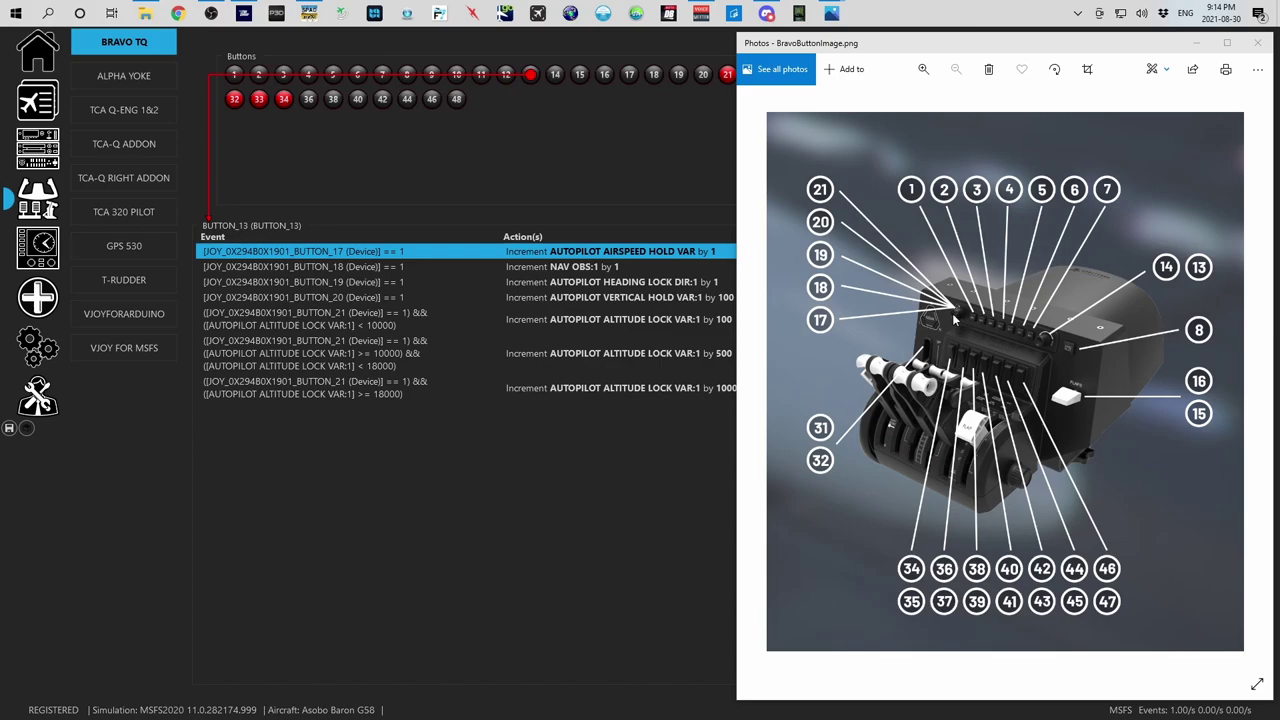
{"action": "left_click", "coordinate": [566, 518]}
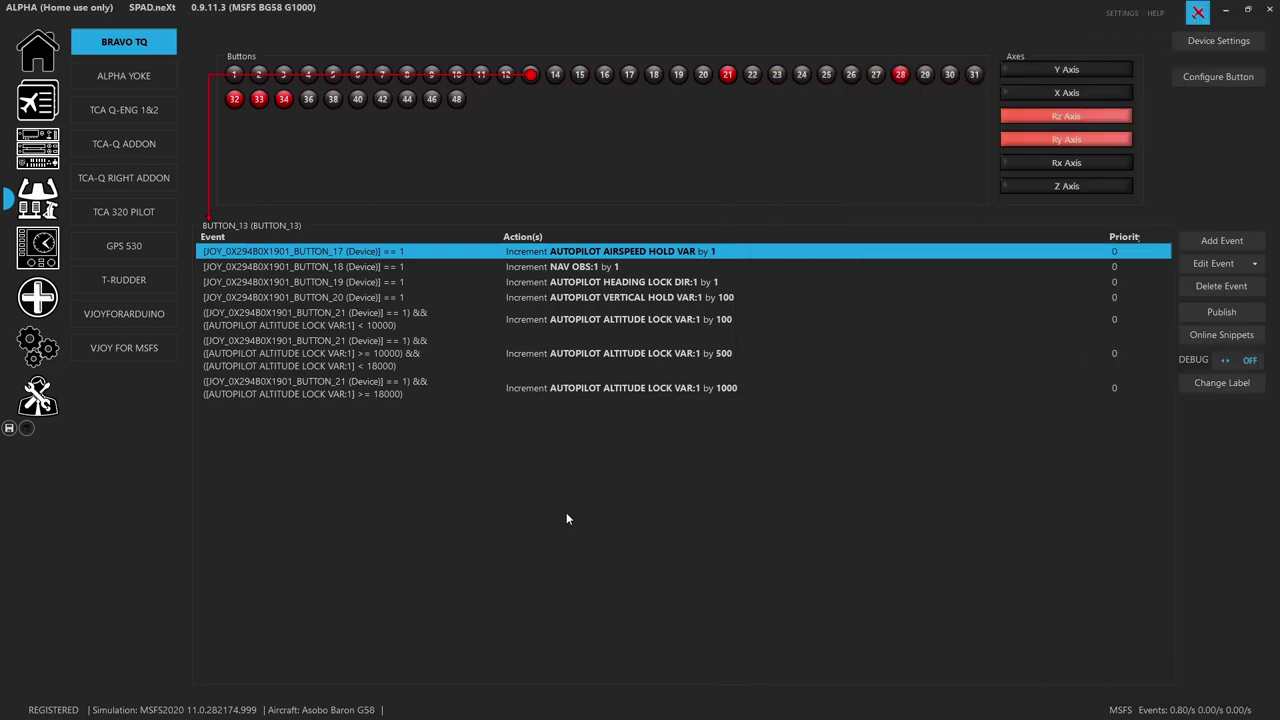
{"action": "left_click", "coordinate": [629, 75]}
{"action": "left_click", "coordinate": [652, 76]}
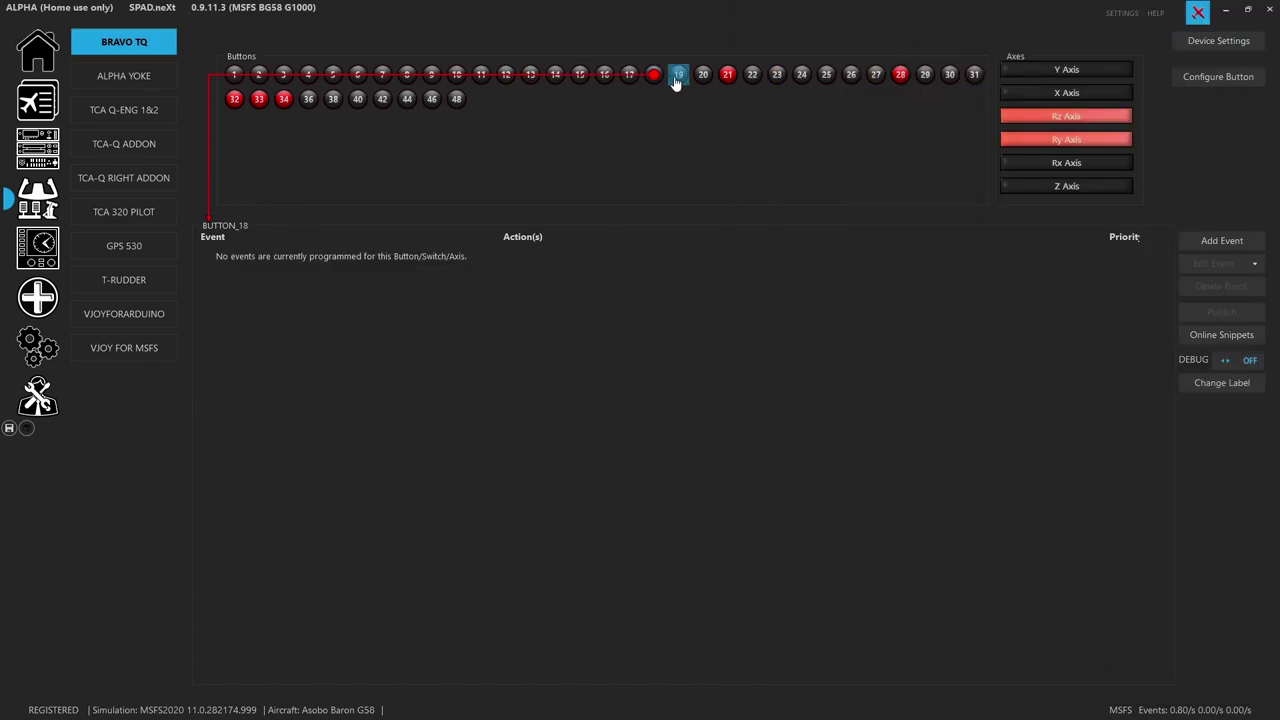
{"action": "left_click", "coordinate": [530, 77]}
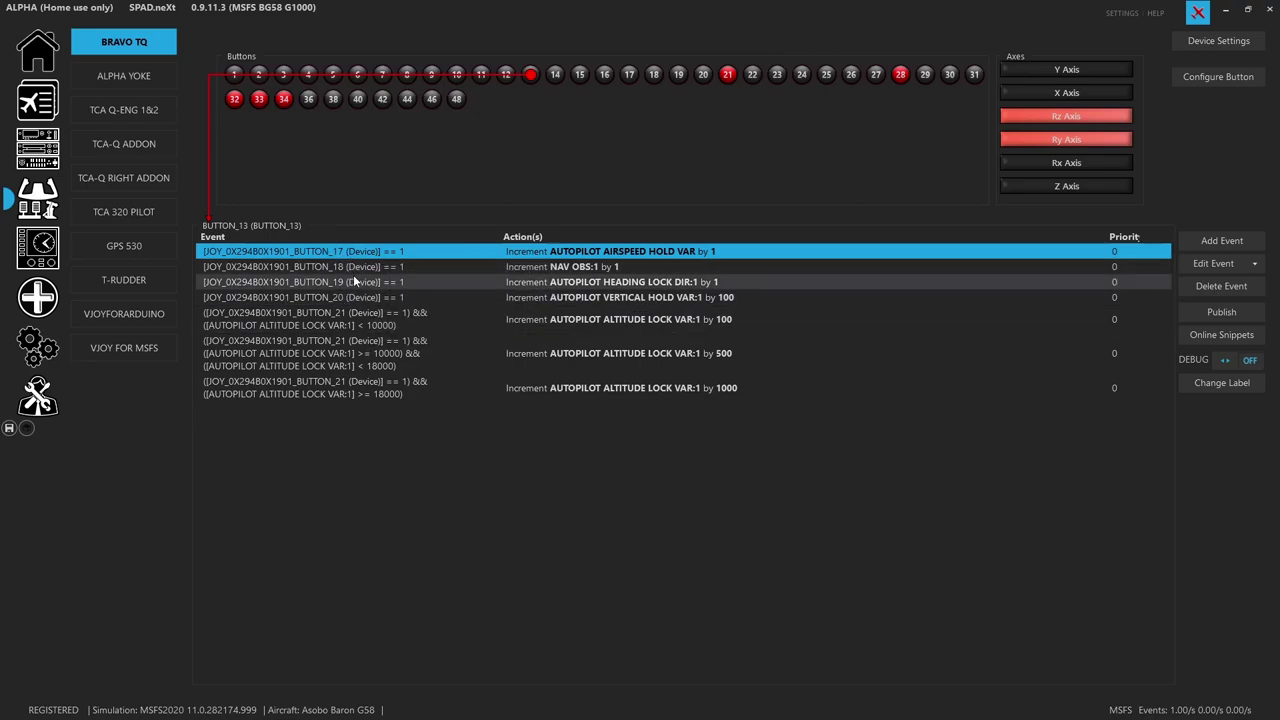
Step: Inspect button 13's airspeed hold event and the NAV OBS:1 increment action with its limits, accepting the NAV OBS:1 settings
{"action": "double_click", "coordinate": [567, 254]}
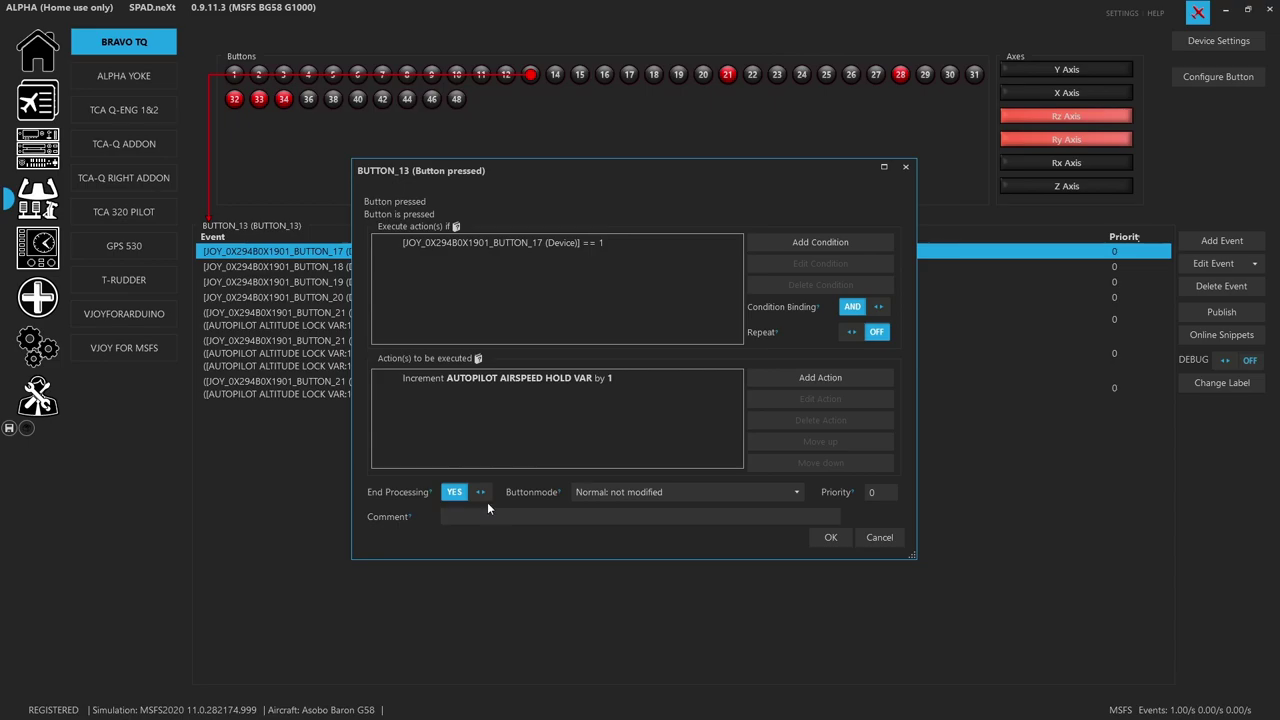
{"action": "left_click", "coordinate": [866, 541]}
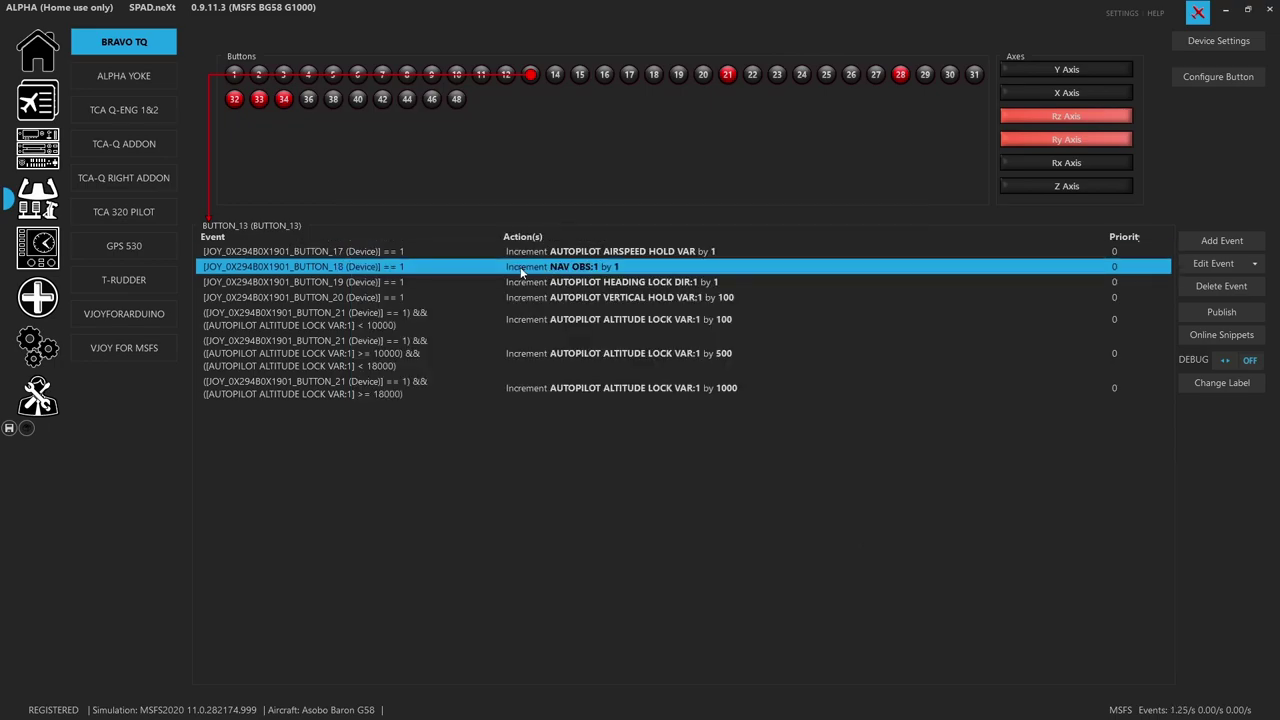
{"action": "double_click", "coordinate": [521, 271]}
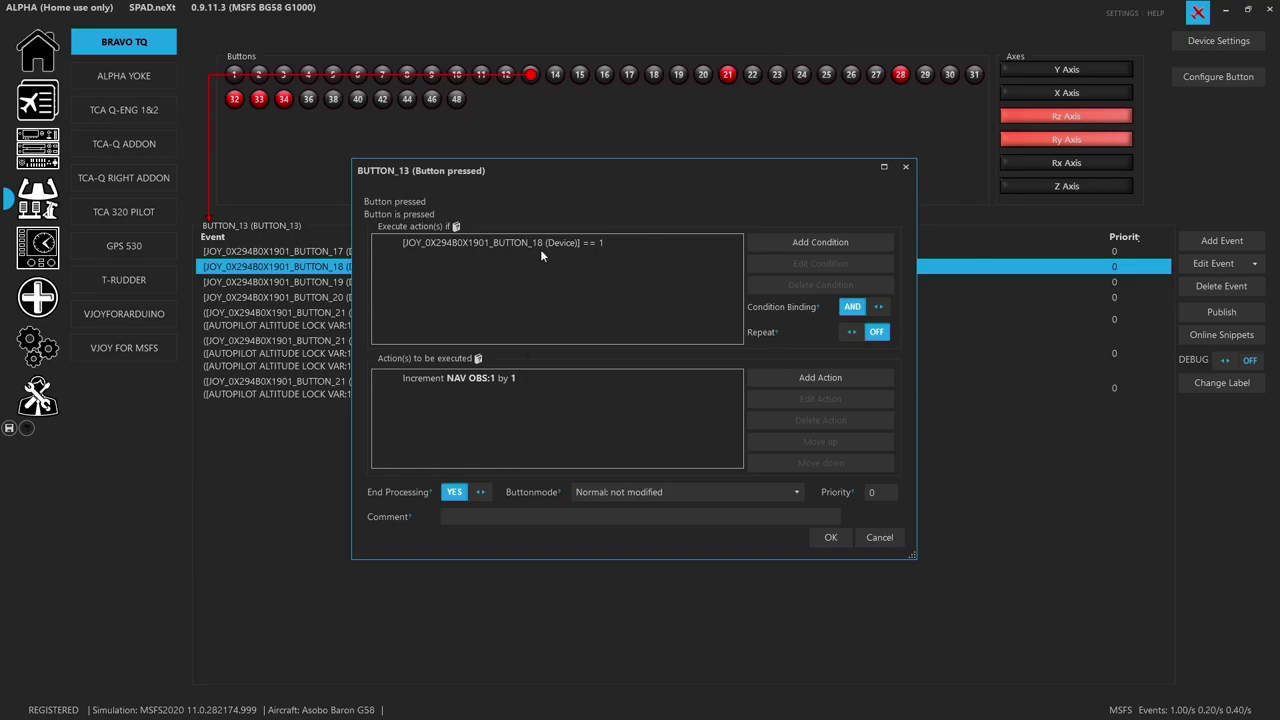
{"action": "double_click", "coordinate": [479, 377]}
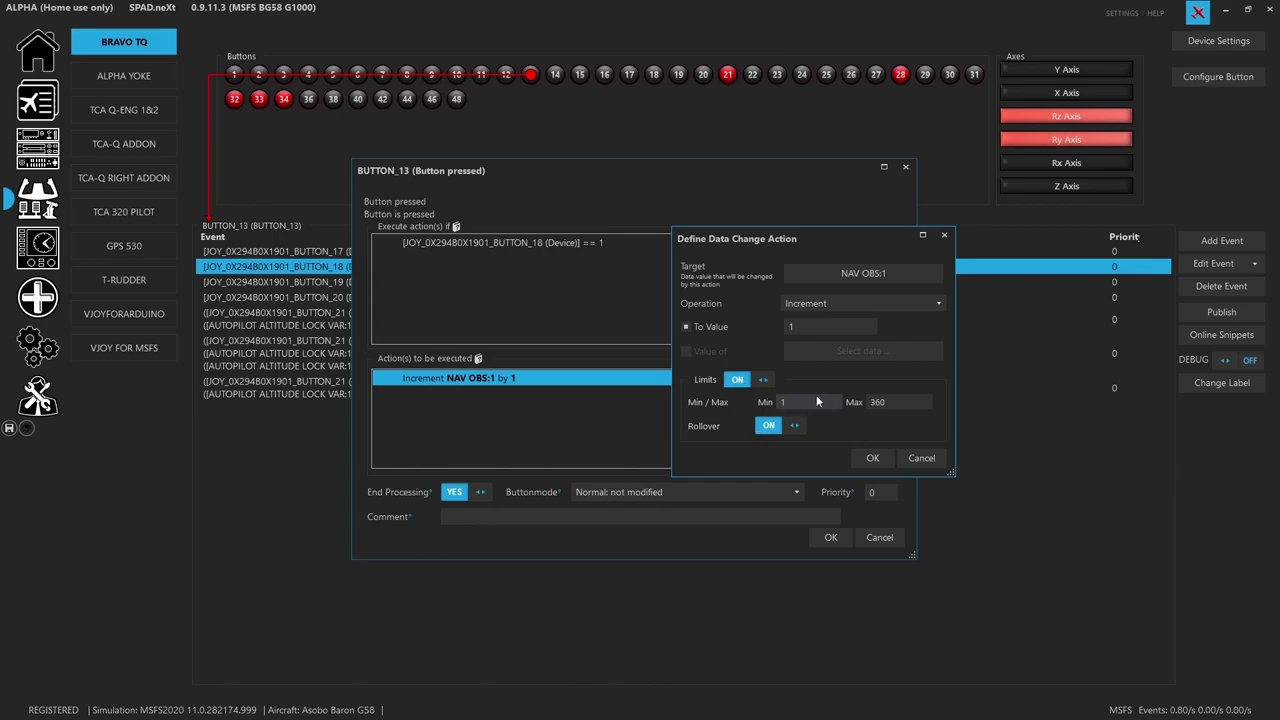
{"action": "left_click", "coordinate": [872, 458]}
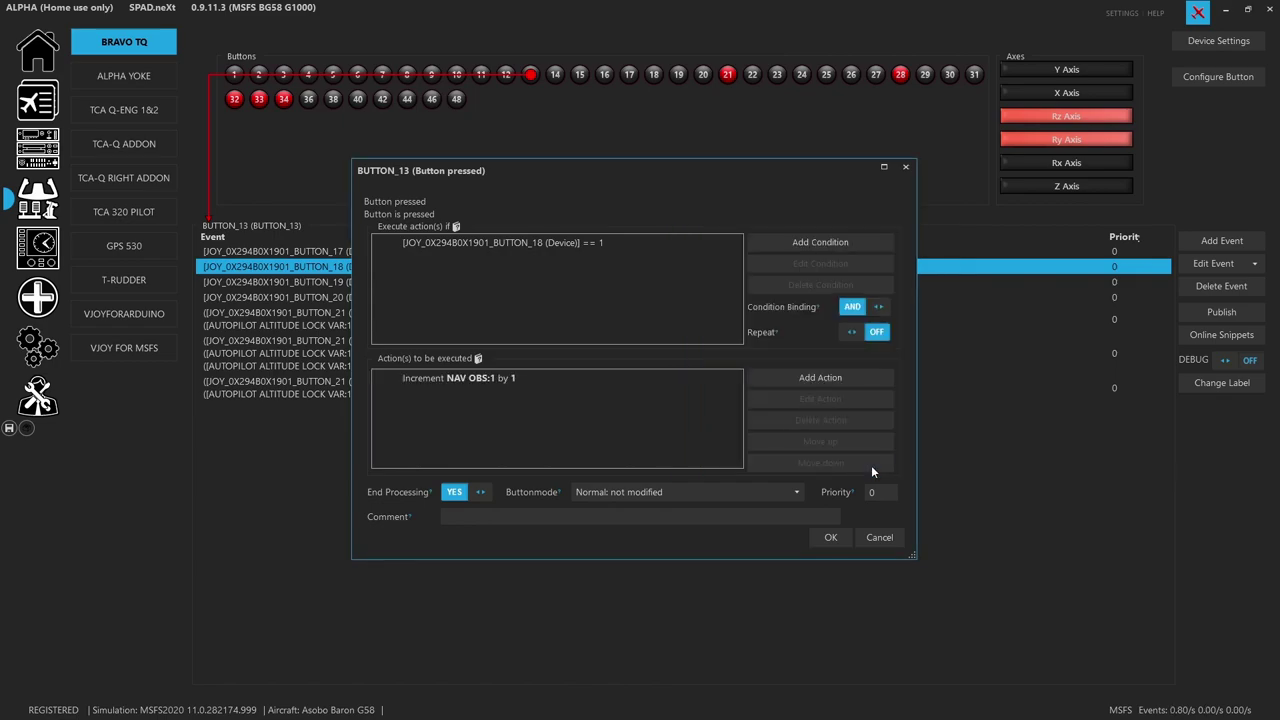
{"action": "left_click", "coordinate": [830, 537]}
Step: Inspect the condition, limits and rollover of button 13's AUTOPILOT HEADING LOCK DIR:1 event, leaving without saving
{"action": "double_click", "coordinate": [424, 281]}
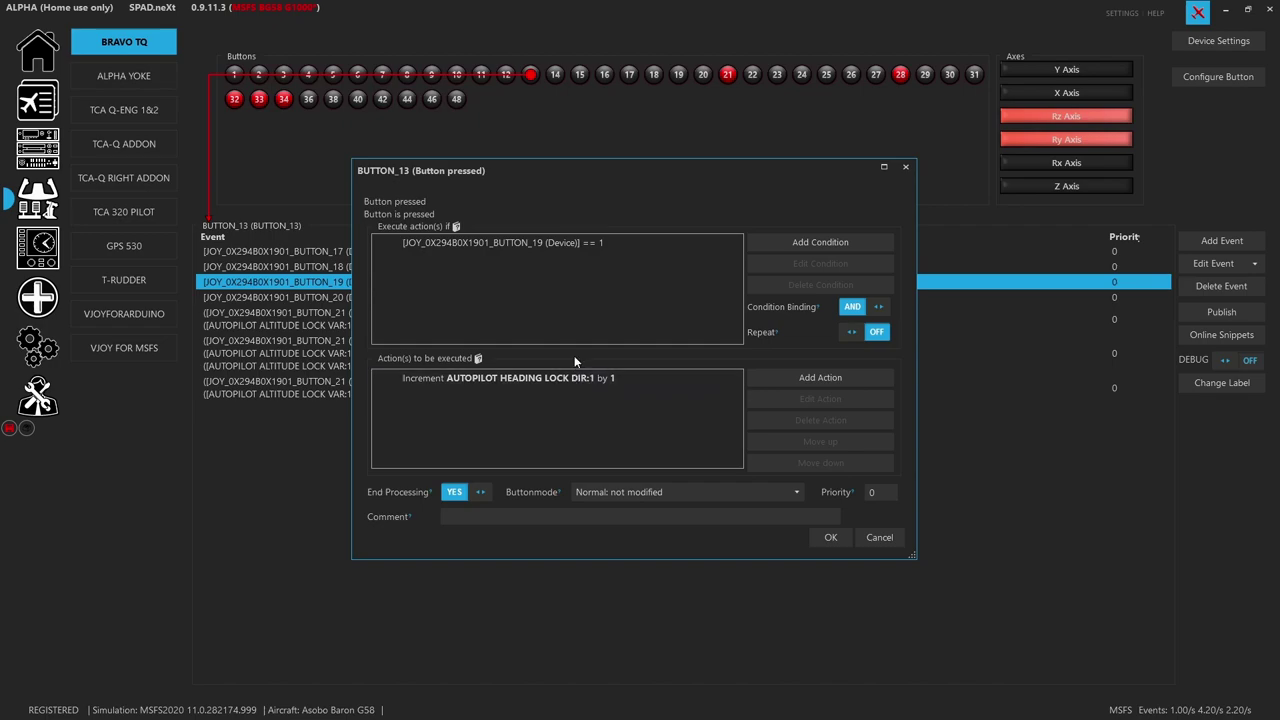
{"action": "double_click", "coordinate": [537, 385]}
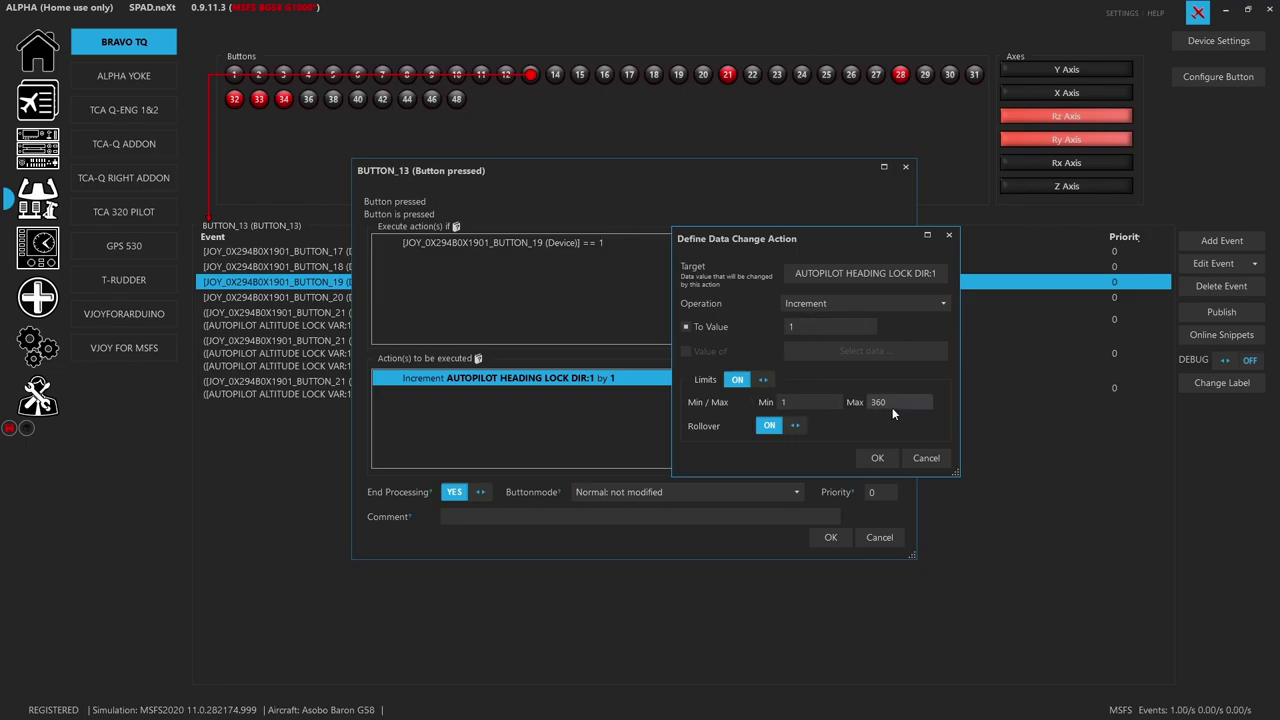
{"action": "left_click", "coordinate": [922, 458]}
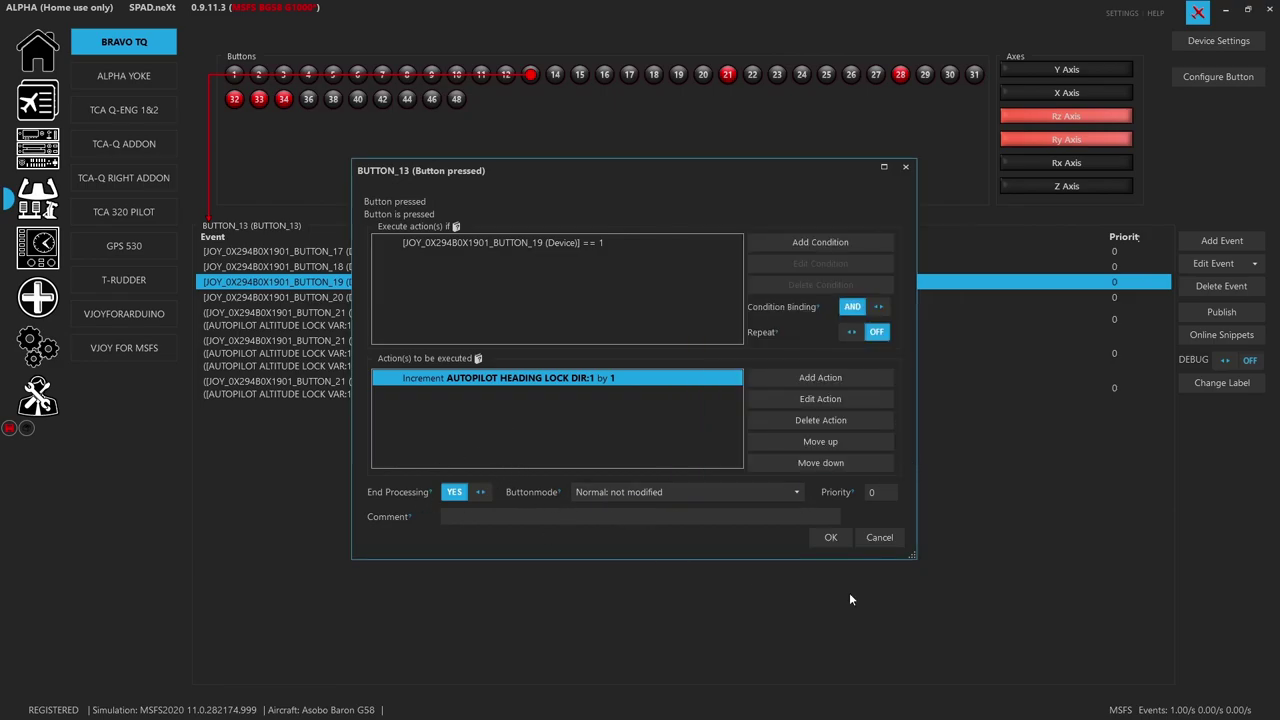
{"action": "left_click", "coordinate": [893, 541]}
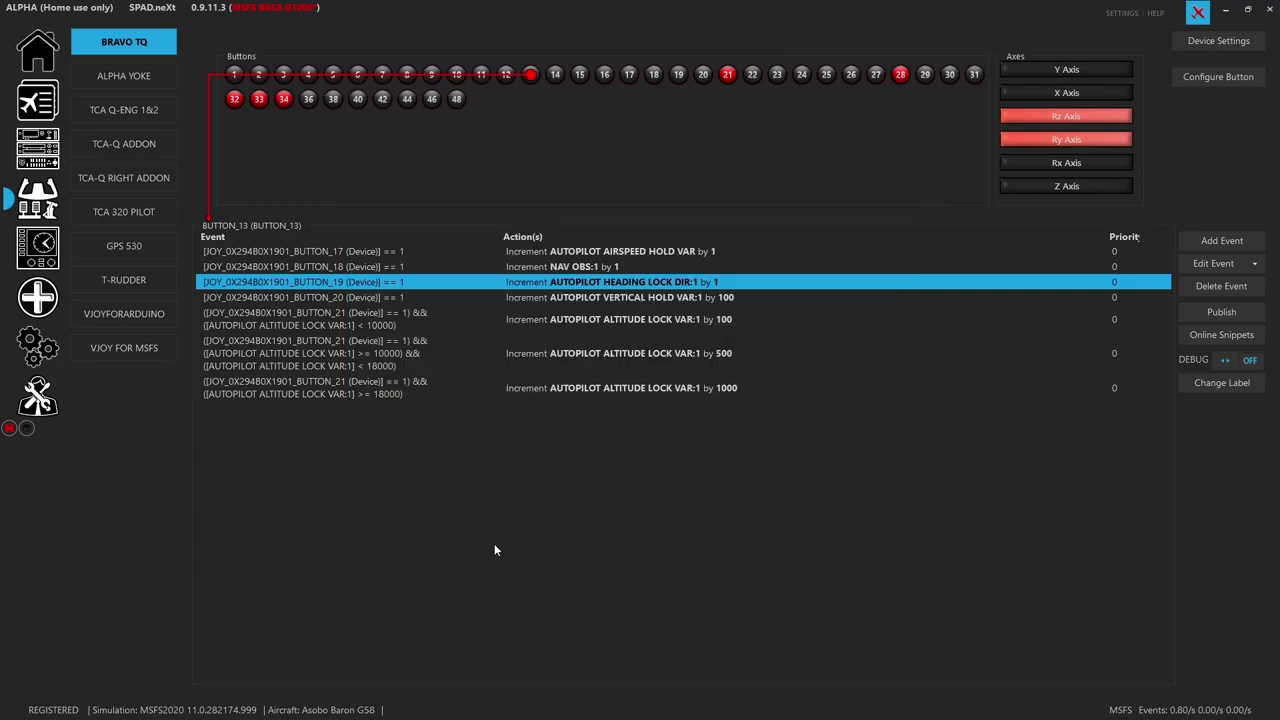
Step: Inspect the condition and value limits of button 13's AUTOPILOT VERTICAL HOLD VAR:1 event, leaving without saving
{"action": "left_click", "coordinate": [414, 298]}
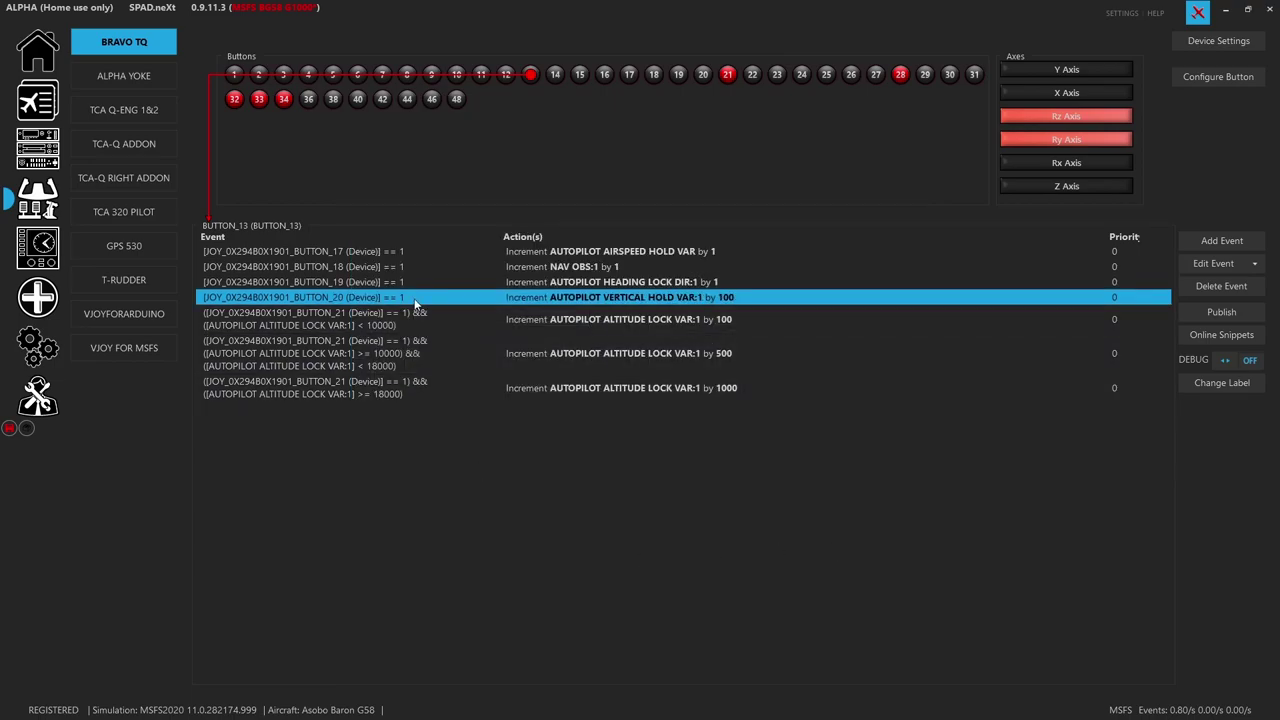
{"action": "double_click", "coordinate": [415, 299]}
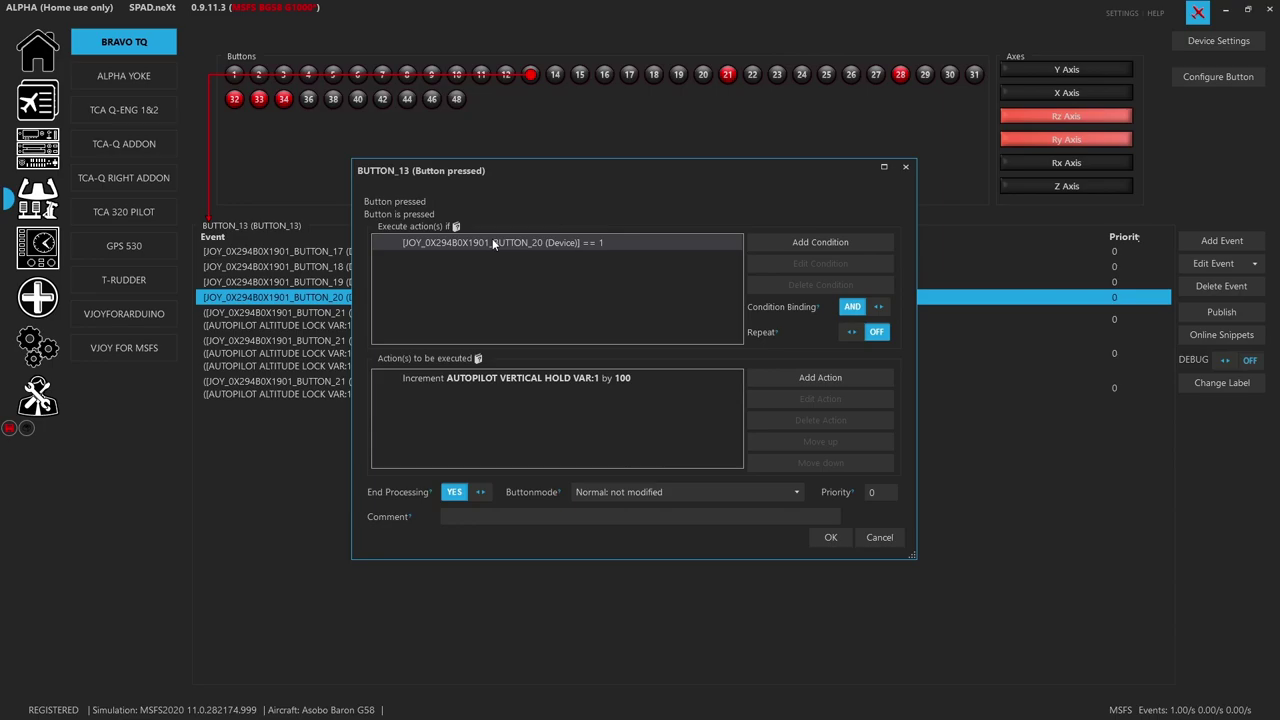
{"action": "left_click", "coordinate": [520, 380]}
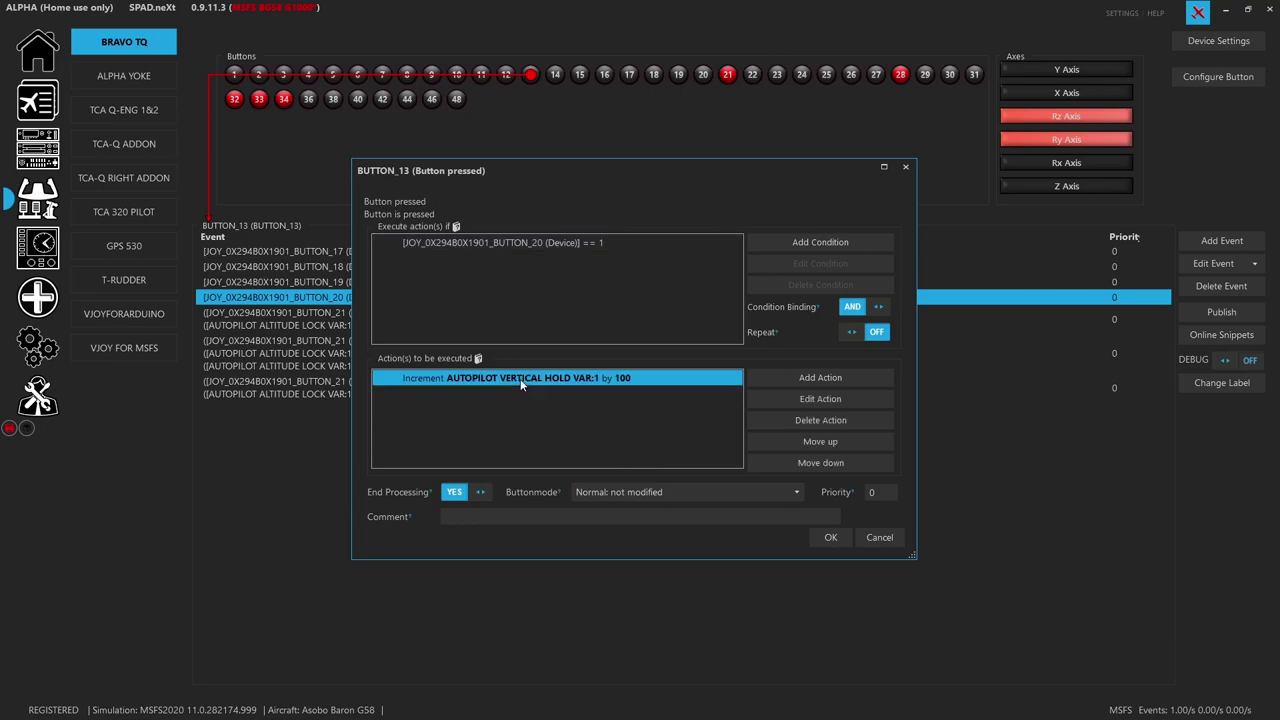
{"action": "double_click", "coordinate": [612, 381]}
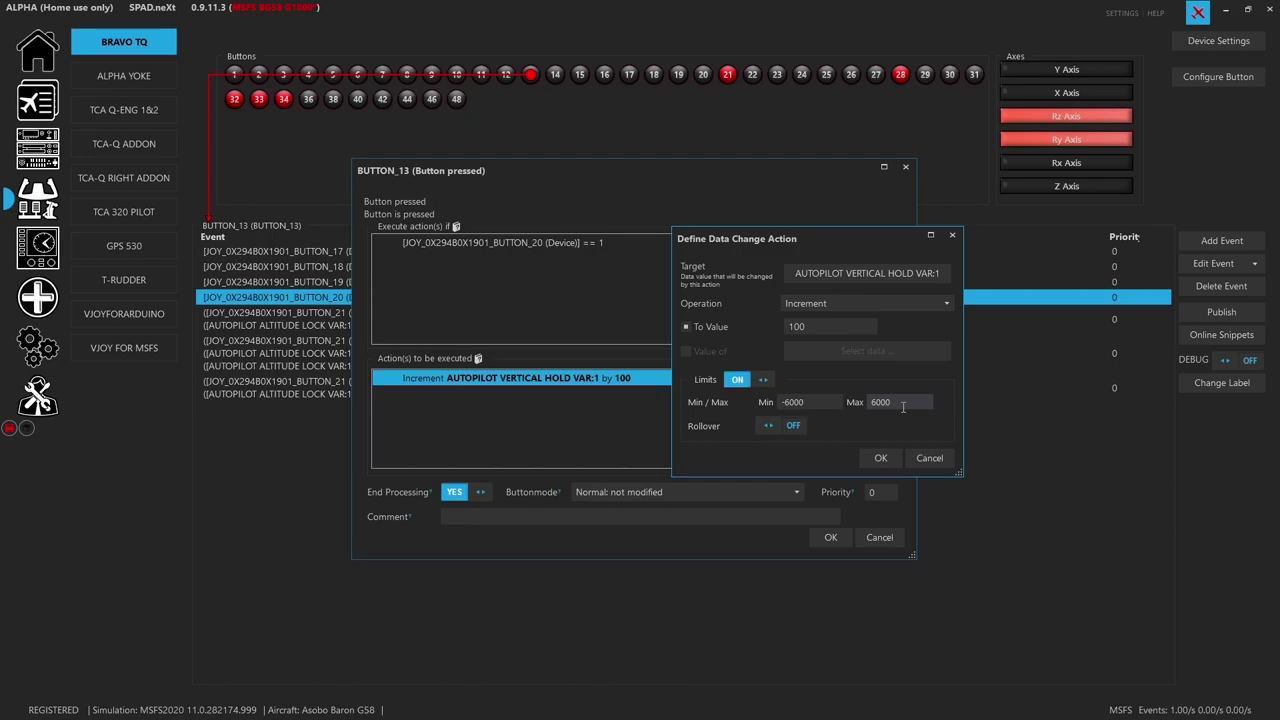
{"action": "left_click", "coordinate": [920, 456]}
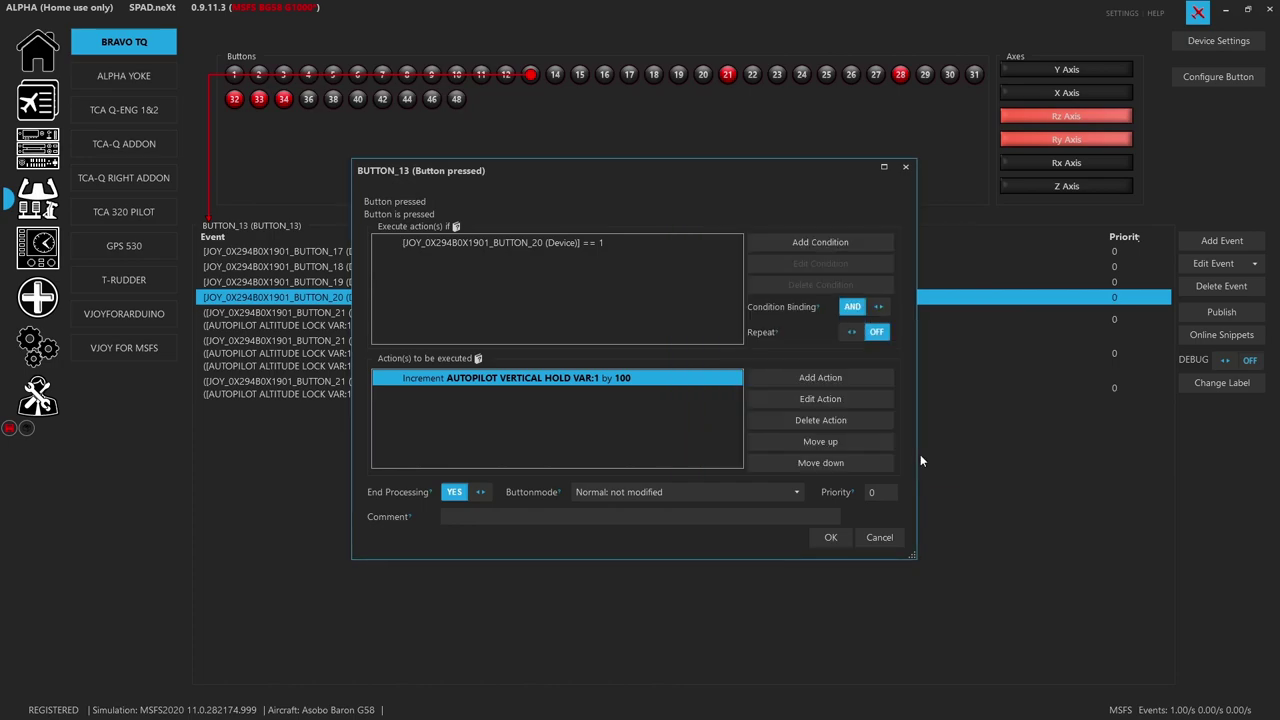
{"action": "left_click", "coordinate": [879, 538]}
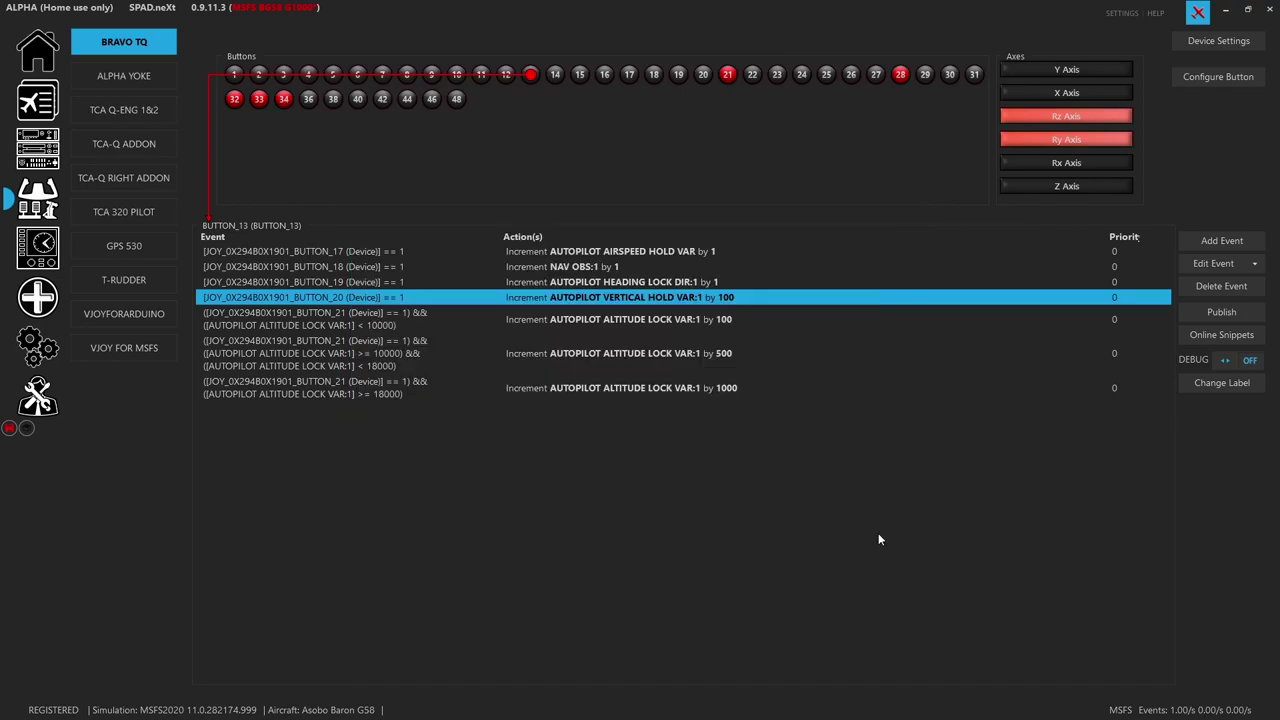
Step: Compare button 13's AUTOPILOT ALTITUDE LOCK VAR:1 events and examine the conditions of the one incrementing by 500
{"action": "left_click", "coordinate": [695, 318]}
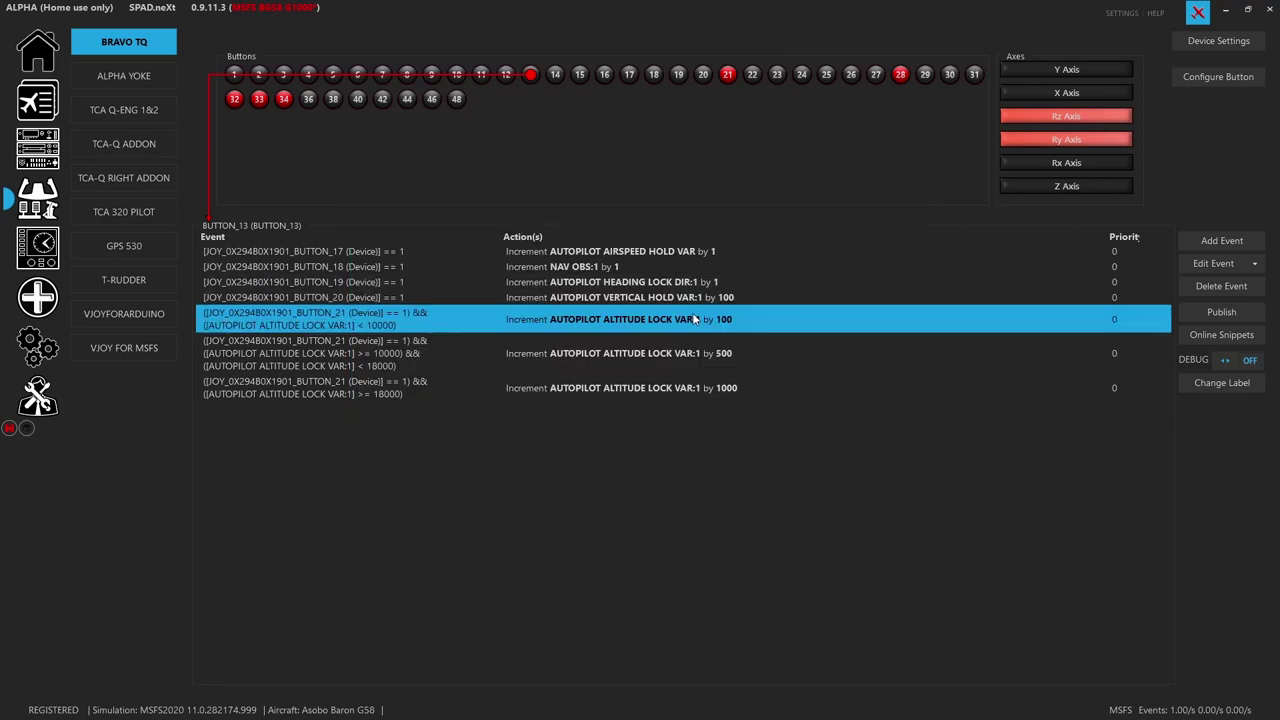
{"action": "left_click", "coordinate": [563, 352]}
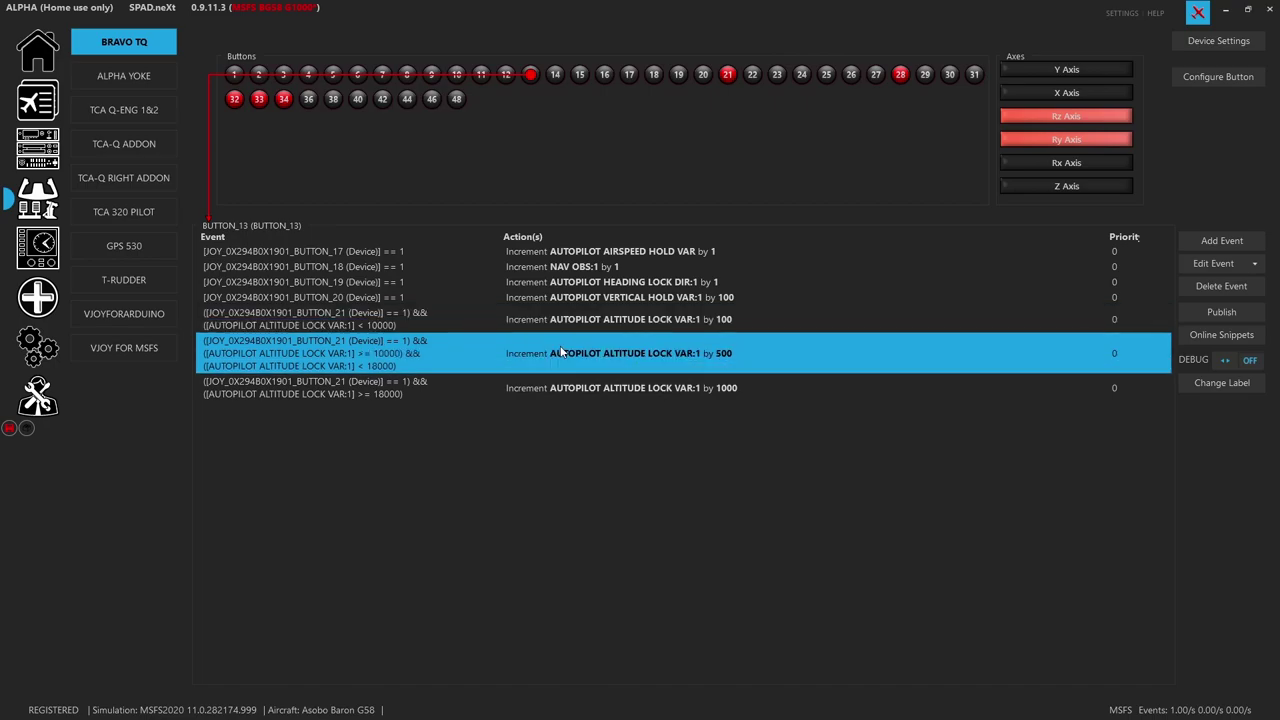
{"action": "left_click", "coordinate": [570, 378]}
{"action": "double_click", "coordinate": [570, 355]}
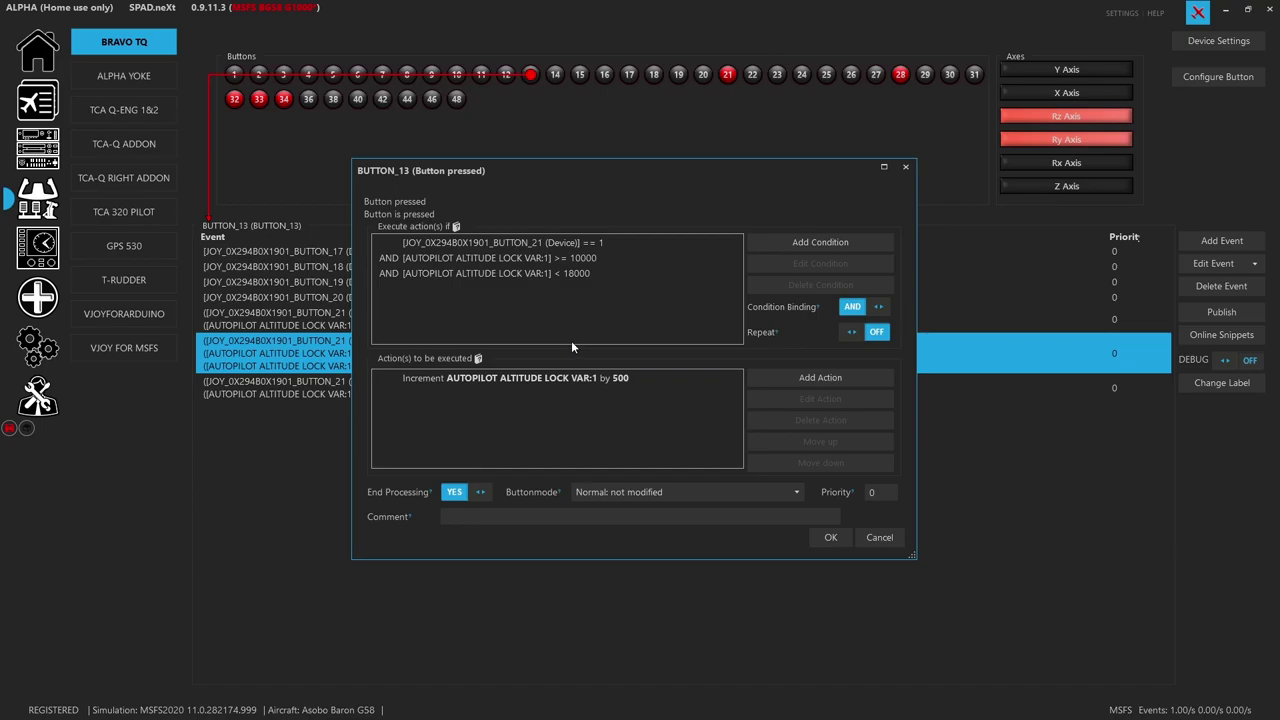
{"action": "left_click", "coordinate": [870, 533]}
{"action": "left_click", "coordinate": [617, 323]}
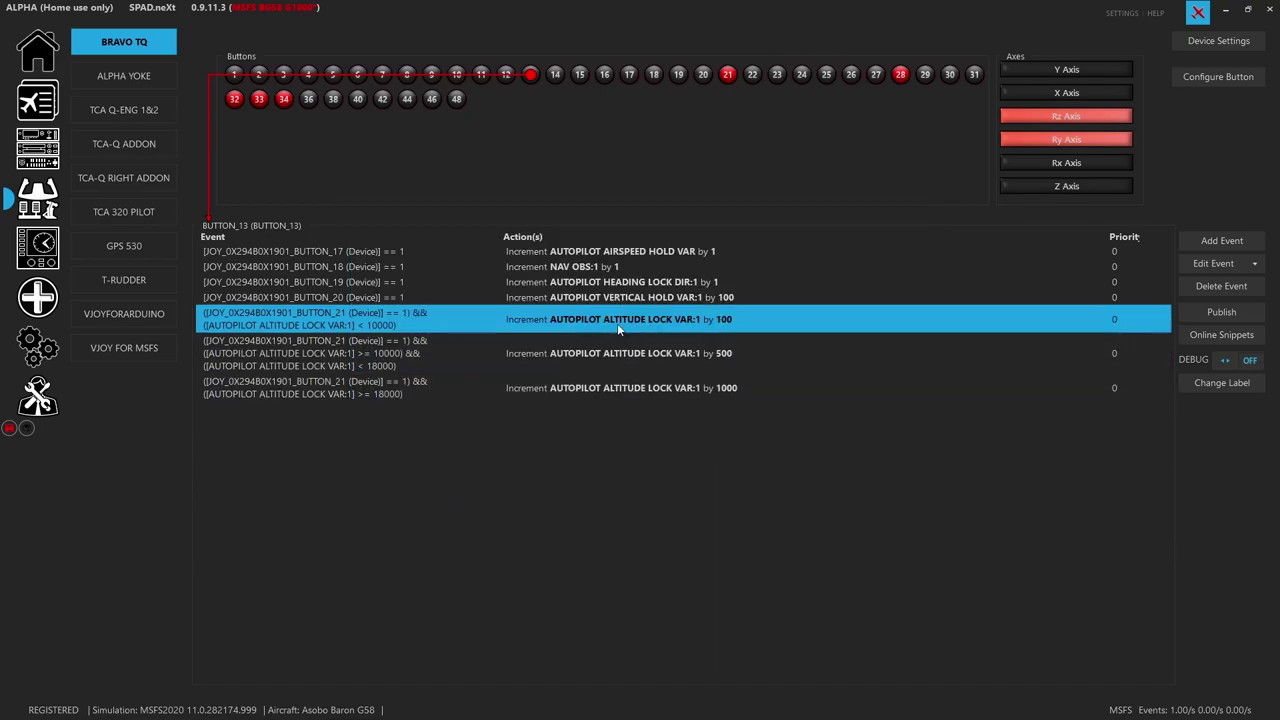
Step: Inspect button 13's altitude lock events incrementing by 100 and 500, including the 500 increment action's limits, leaving the latter without saving
{"action": "double_click", "coordinate": [617, 323]}
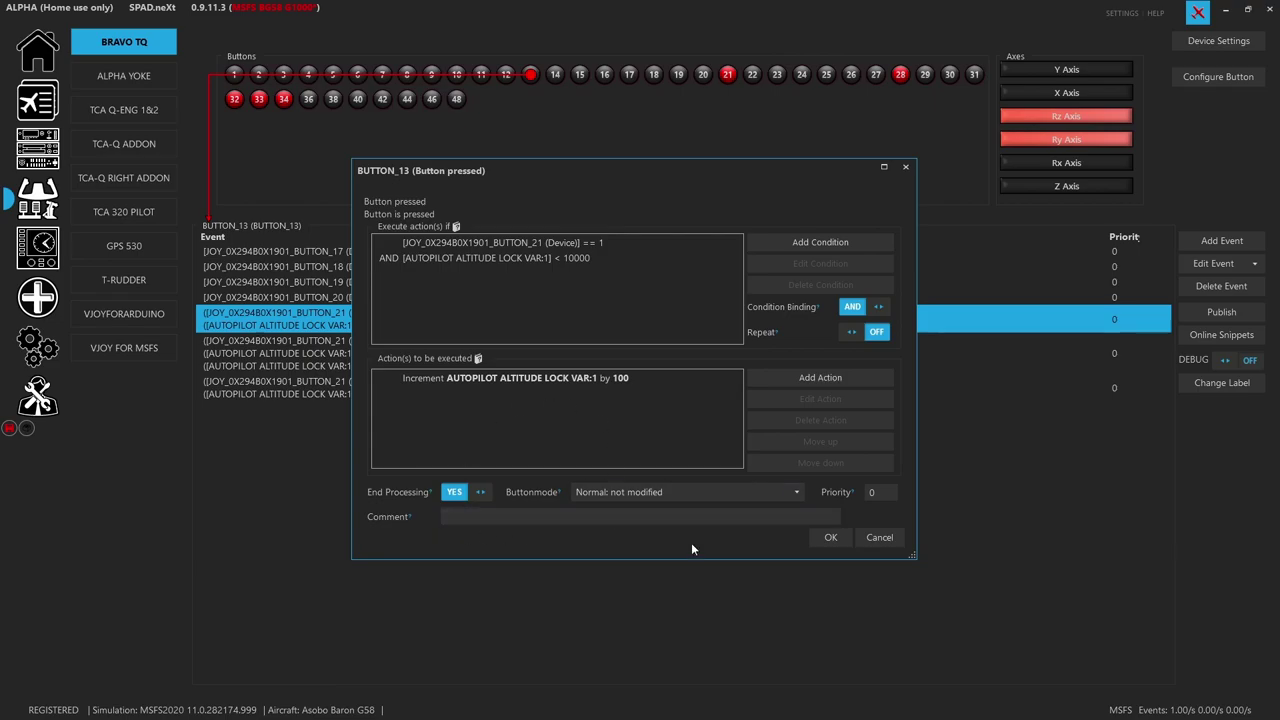
{"action": "left_click", "coordinate": [820, 540]}
{"action": "double_click", "coordinate": [434, 351]}
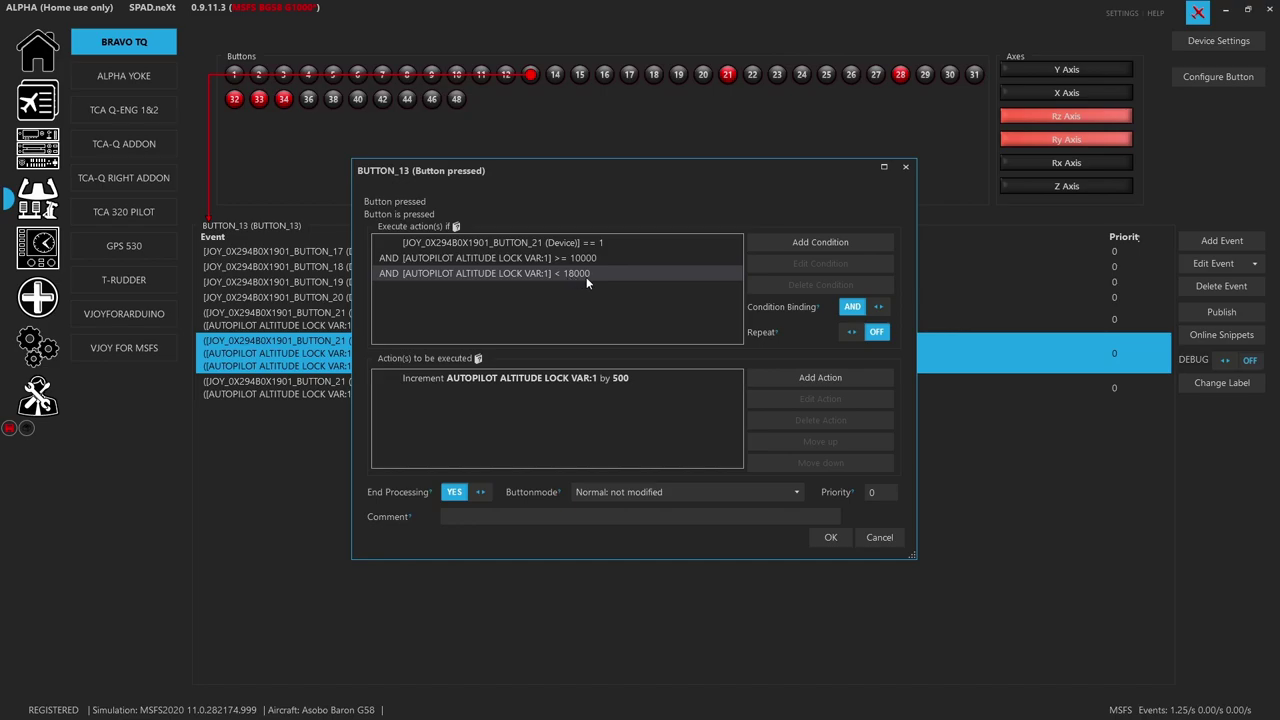
{"action": "left_click", "coordinate": [594, 379]}
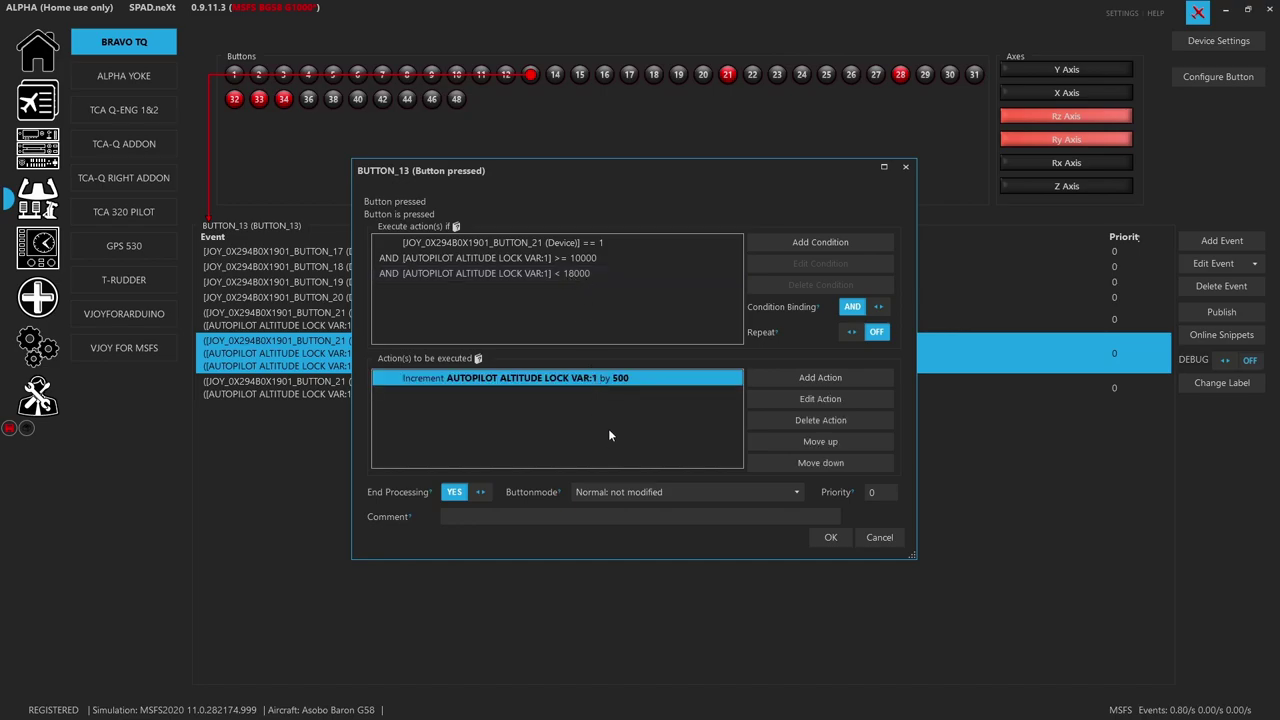
{"action": "double_click", "coordinate": [595, 380]}
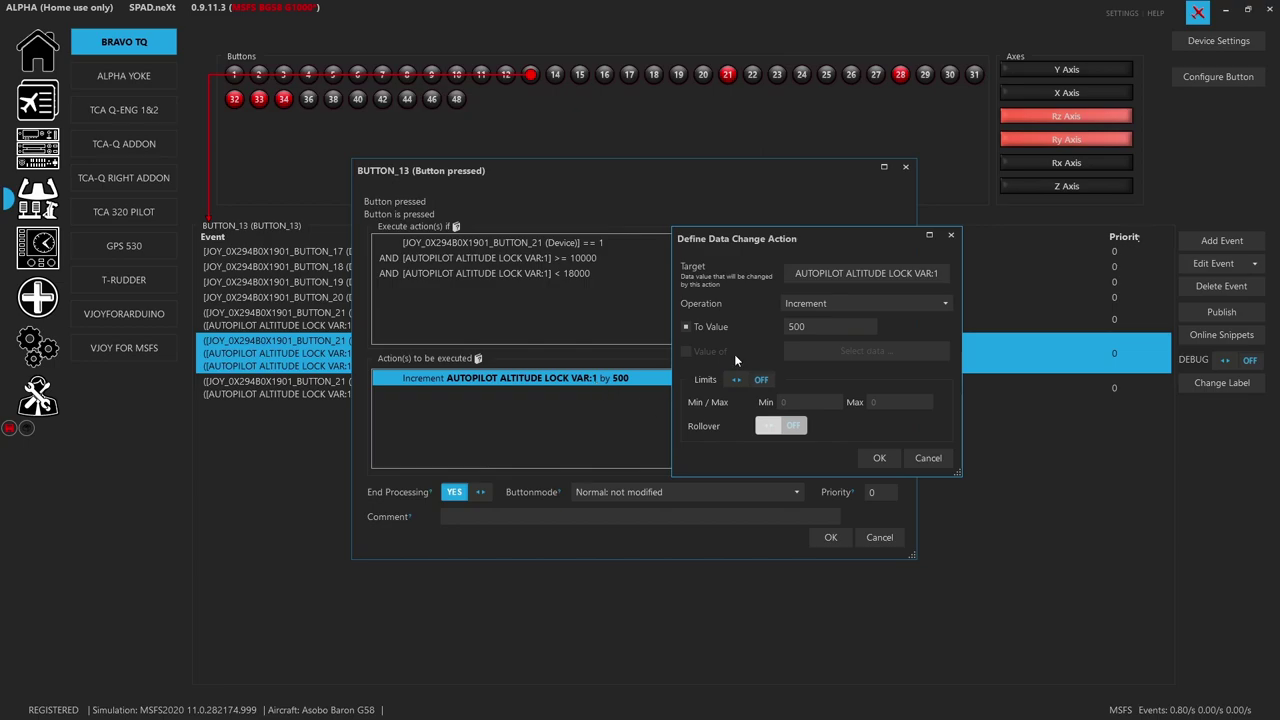
{"action": "left_click", "coordinate": [928, 462]}
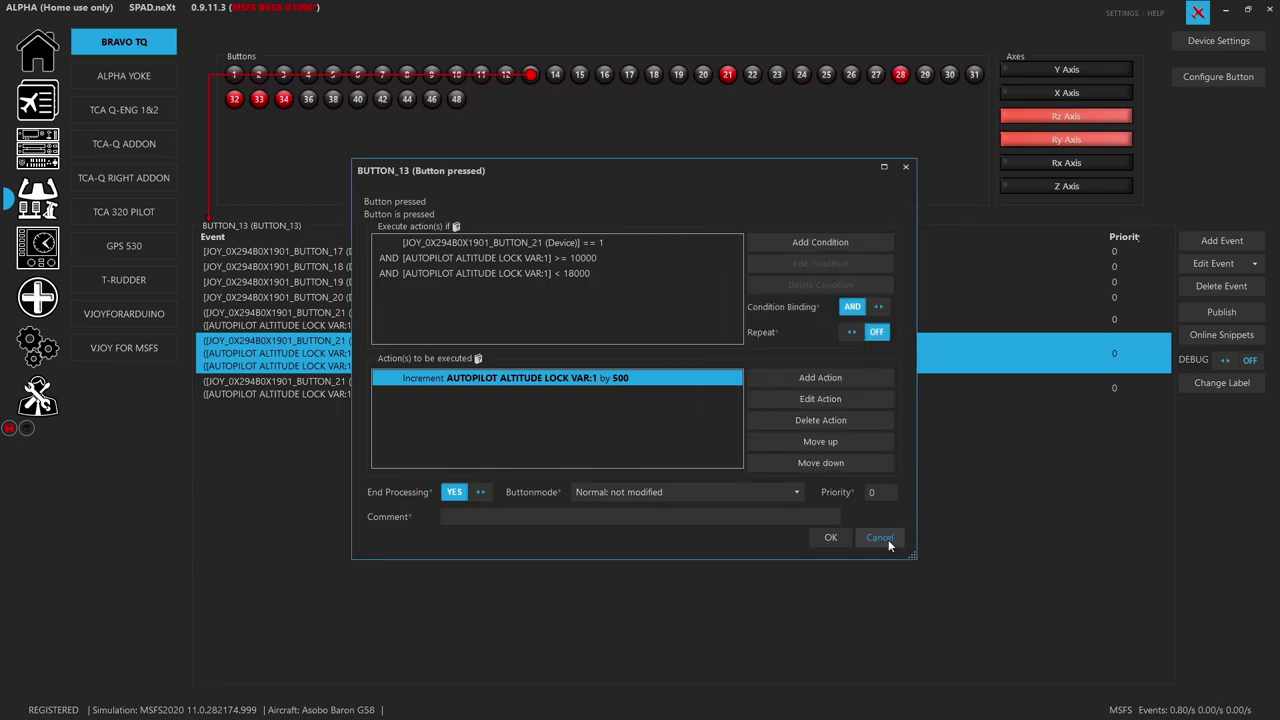
{"action": "left_click", "coordinate": [880, 538]}
Step: Inspect the conditions of button 13's AUTOPILOT ALTITUDE LOCK VAR:1 event incrementing by 1000, leaving without saving
{"action": "double_click", "coordinate": [546, 385]}
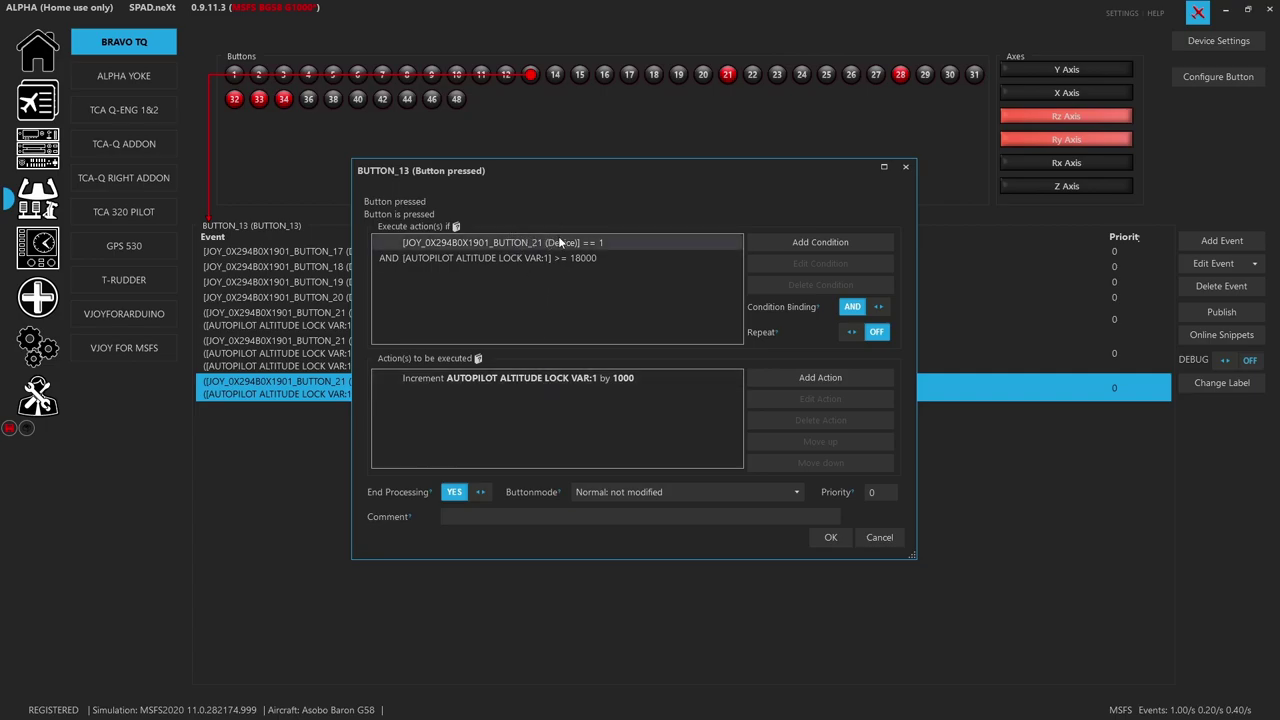
{"action": "left_click", "coordinate": [455, 264]}
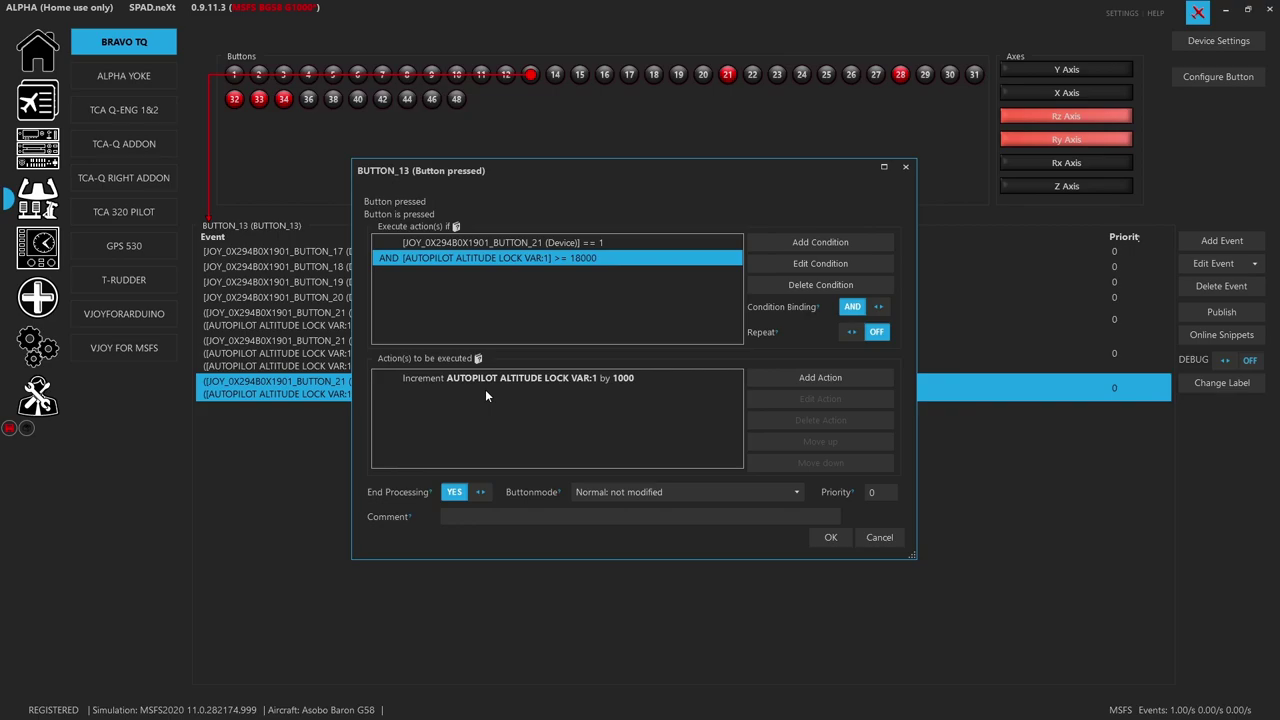
{"action": "left_click", "coordinate": [879, 538]}
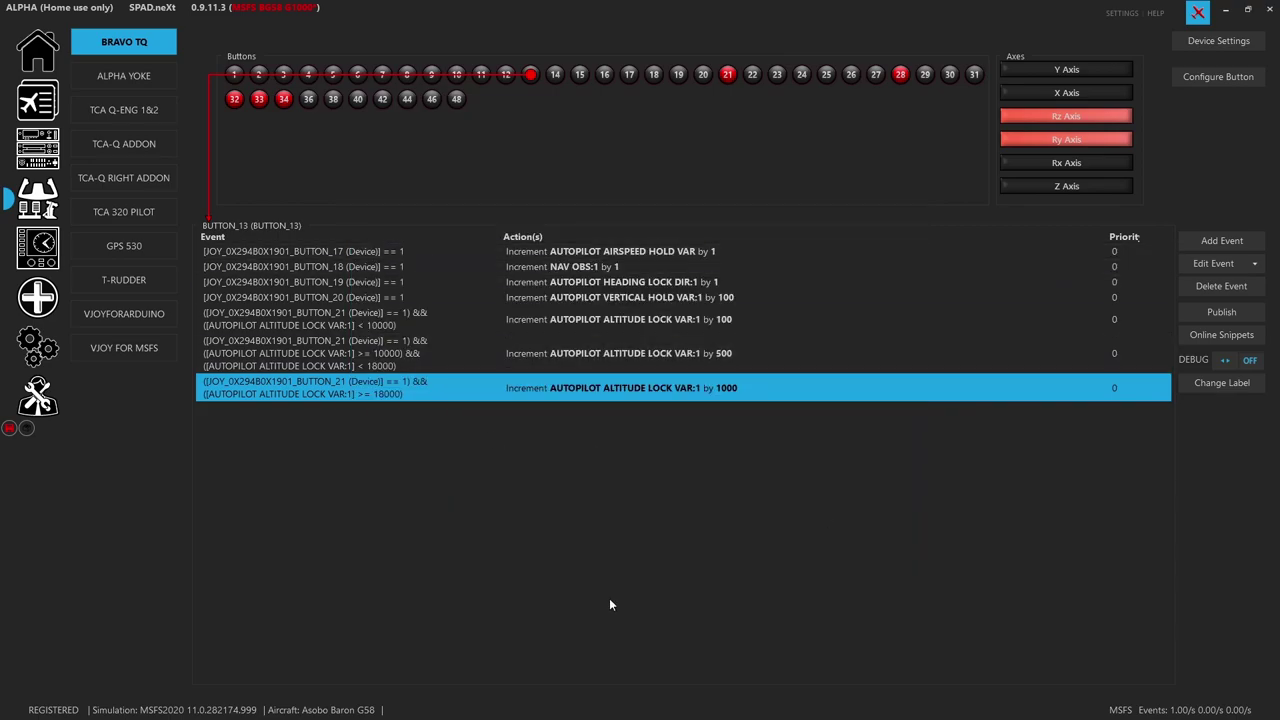
Step: Copy button 13's AUTOPILOT ALTITUDE LOCK VAR:1 event that increments by 500
{"action": "left_click", "coordinate": [662, 350]}
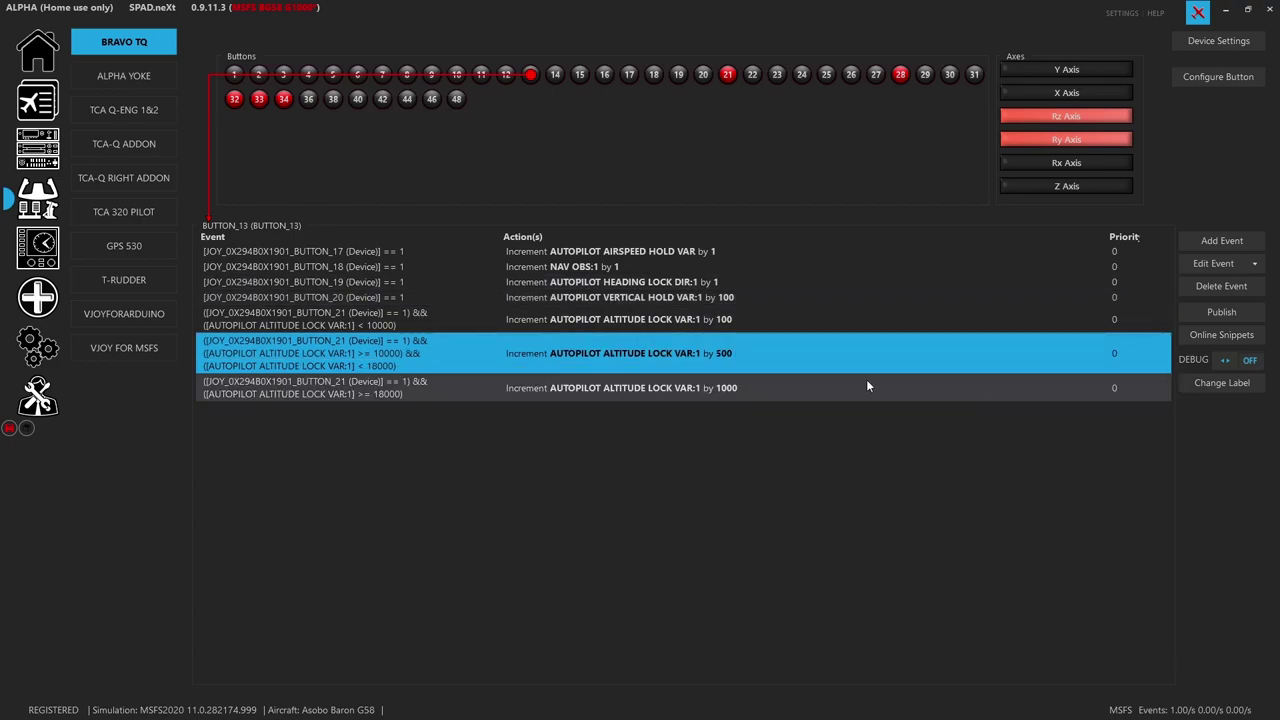
{"action": "left_click", "coordinate": [1255, 265]}
{"action": "mouse_move", "coordinate": [1215, 285]}
{"action": "left_click", "coordinate": [1116, 283]}
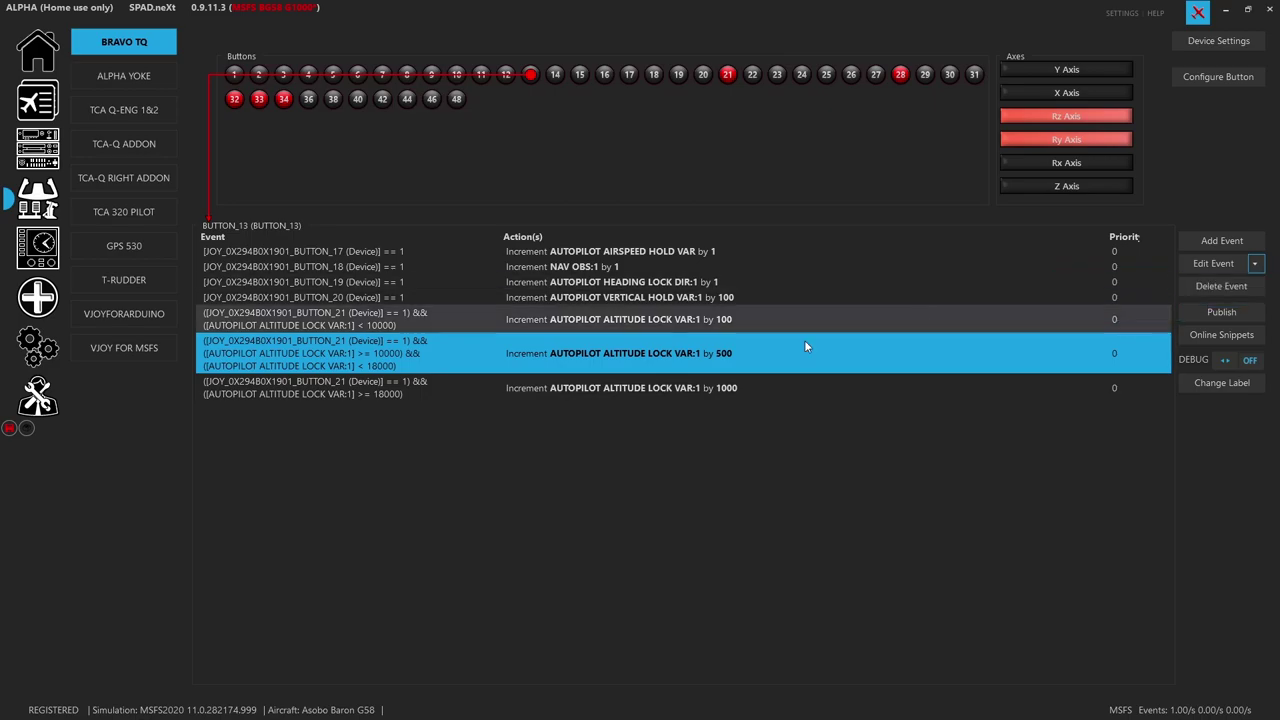
Step: Copy button 13's events and try pasting them onto button 14, cancelling at the replacement prompt
{"action": "left_click", "coordinate": [342, 396]}
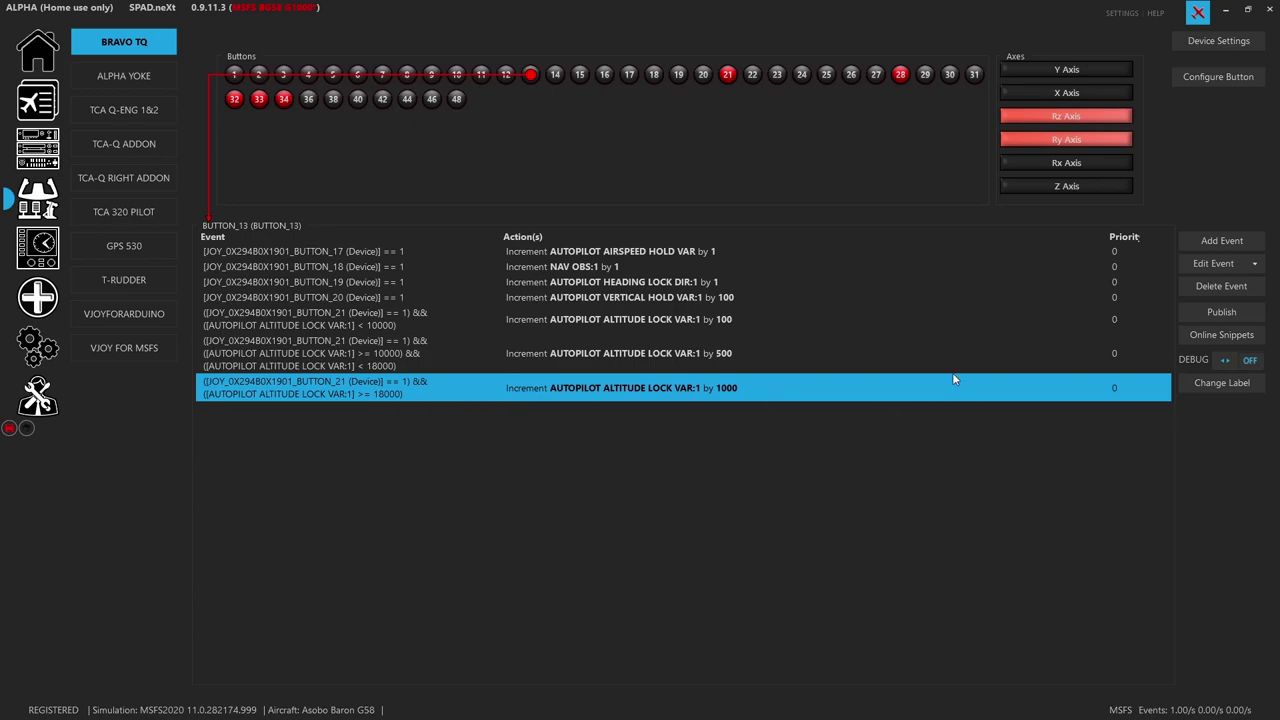
{"action": "left_click", "coordinate": [1257, 266]}
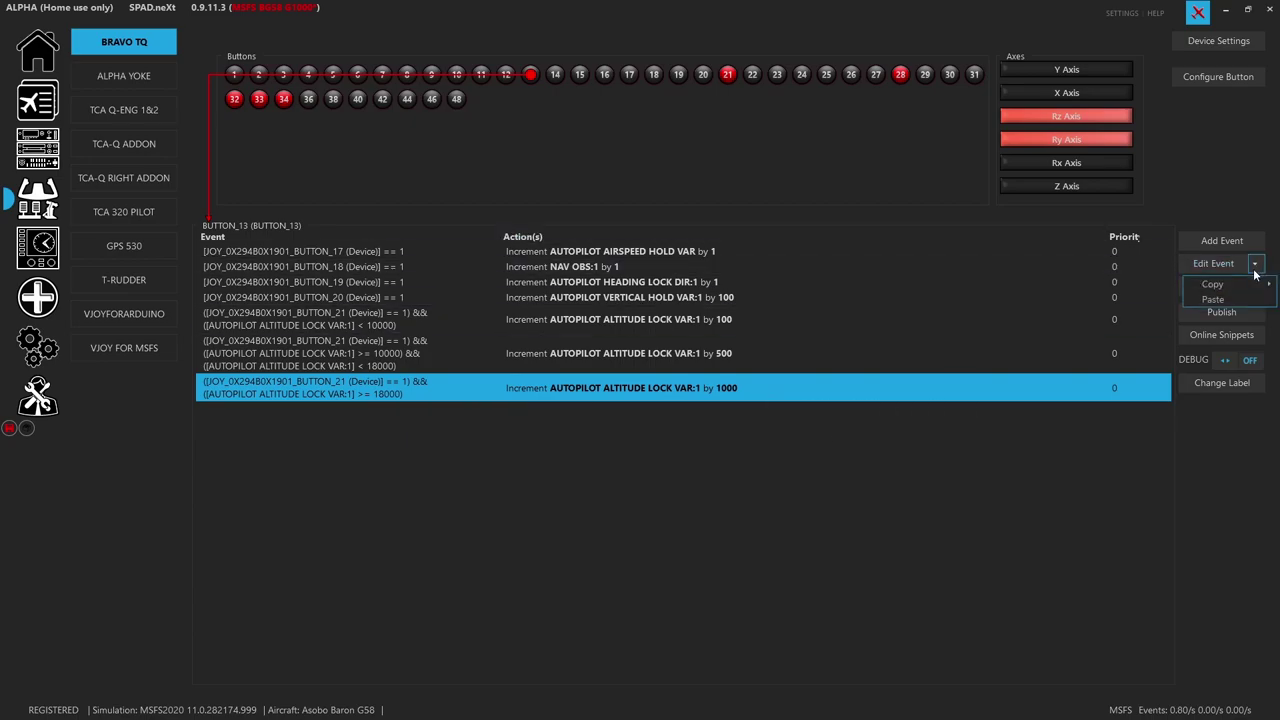
{"action": "mouse_move", "coordinate": [1225, 285]}
{"action": "left_click", "coordinate": [1096, 299]}
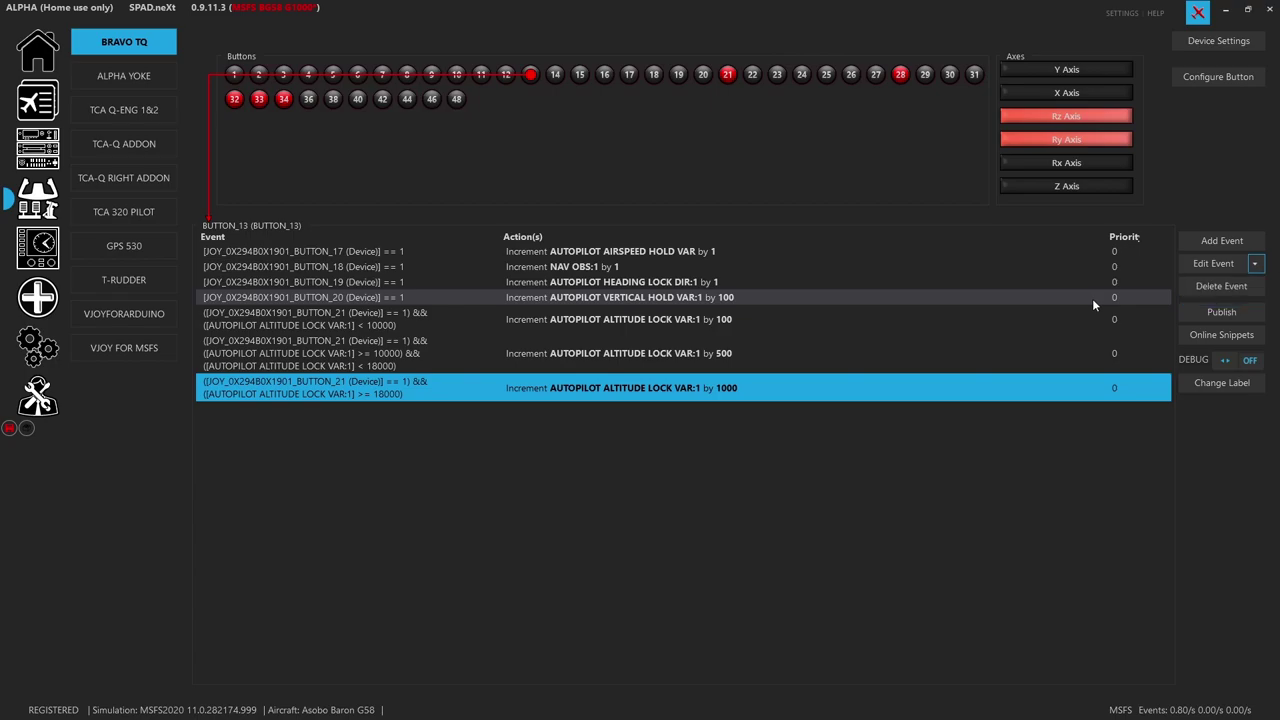
{"action": "left_click", "coordinate": [555, 78]}
{"action": "left_click", "coordinate": [1256, 264]}
{"action": "left_click", "coordinate": [1222, 300]}
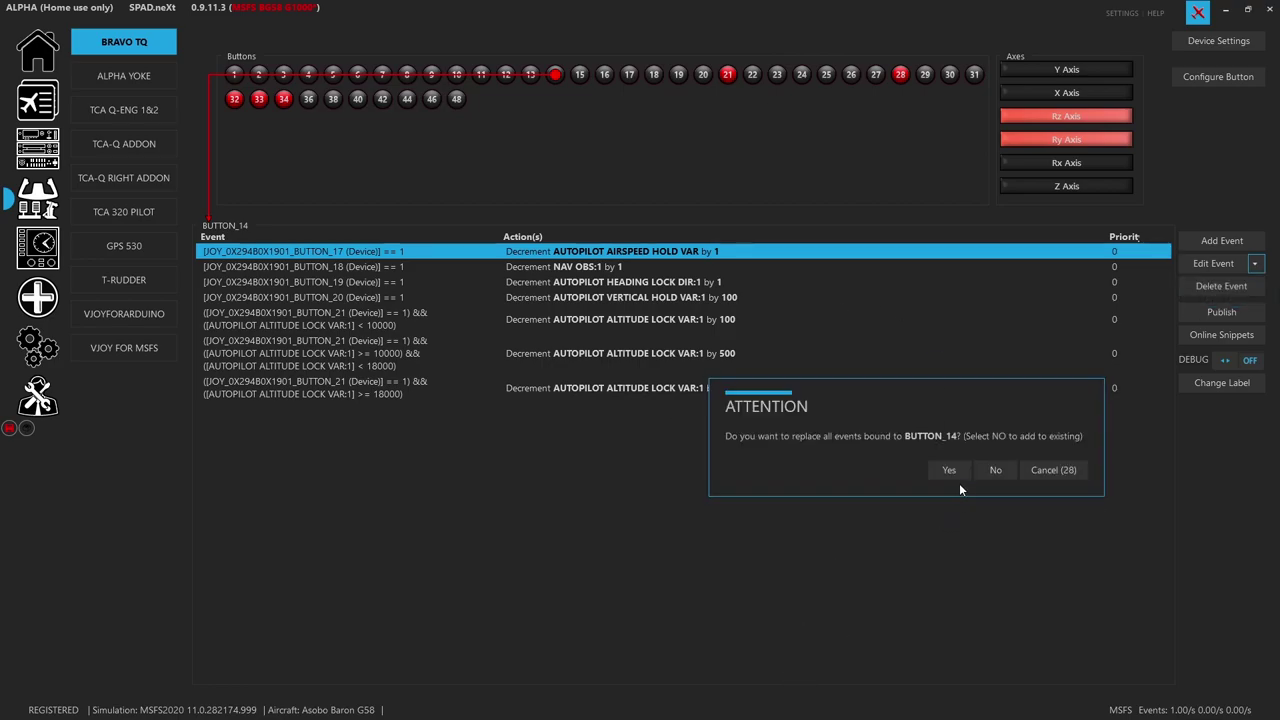
{"action": "left_click", "coordinate": [1037, 476]}
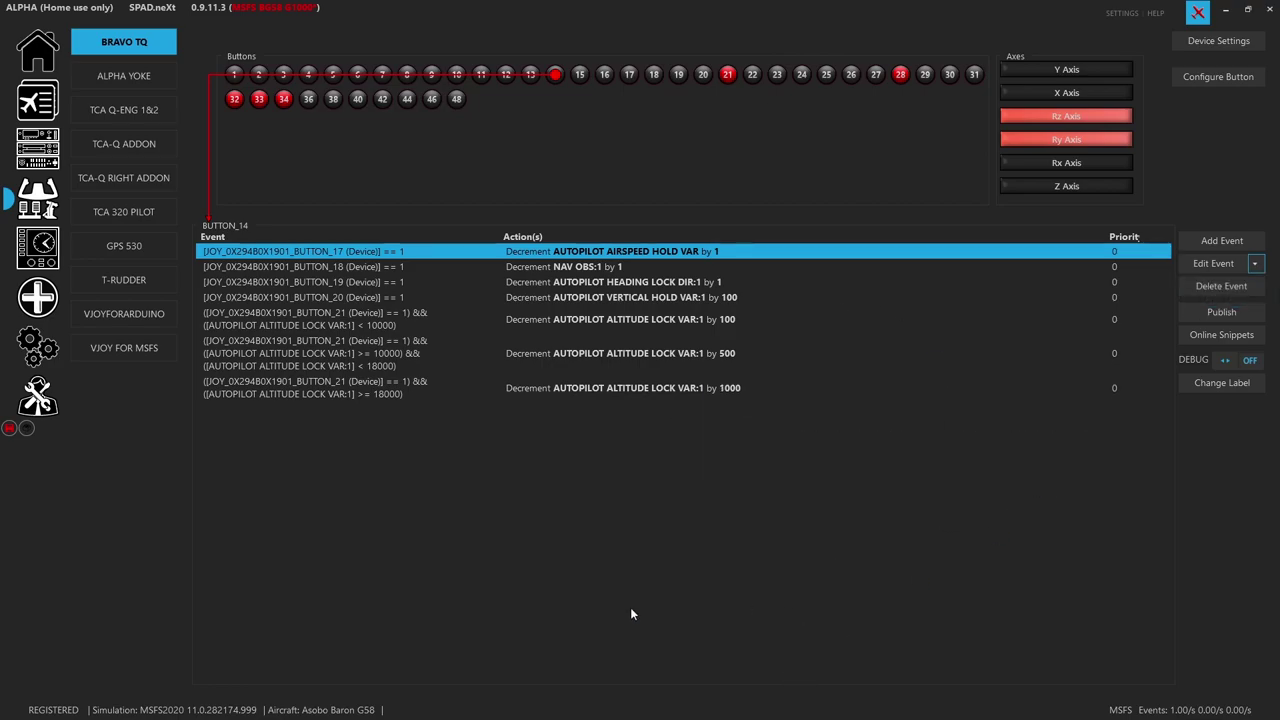
Step: Inspect button 14's AUTOPILOT AIRSPEED HOLD VAR decrement action with its limits and rollover, leaving without saving
{"action": "double_click", "coordinate": [569, 251]}
{"action": "double_click", "coordinate": [544, 378]}
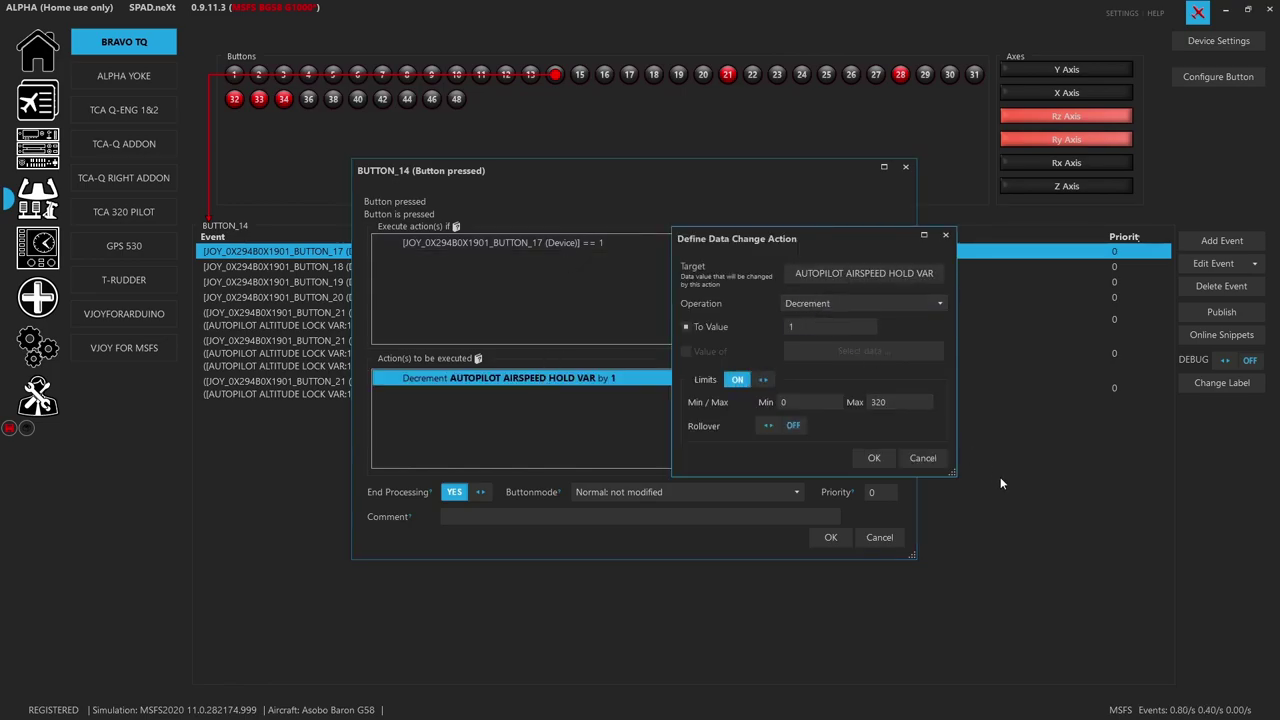
{"action": "left_click", "coordinate": [922, 457]}
{"action": "left_click", "coordinate": [879, 537]}
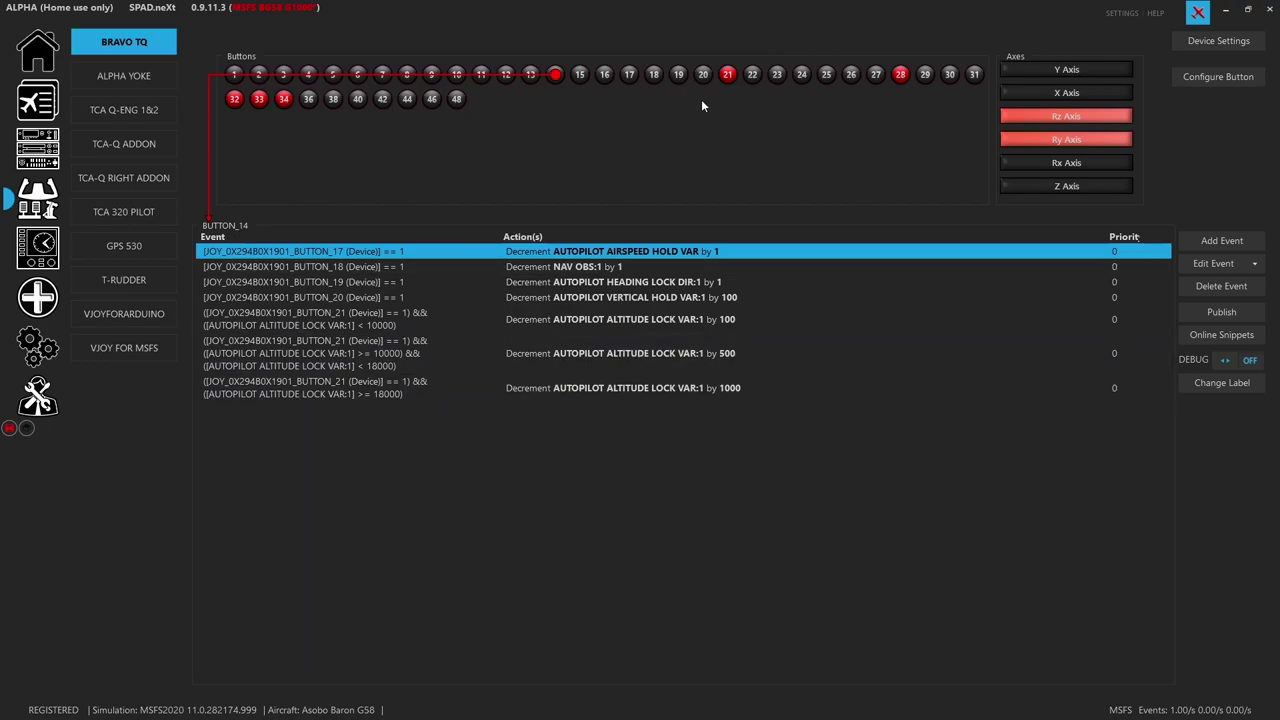
Step: Compare the knob position conditions in button 14's events with the selector buttons 17 and 21
{"action": "left_click", "coordinate": [630, 76]}
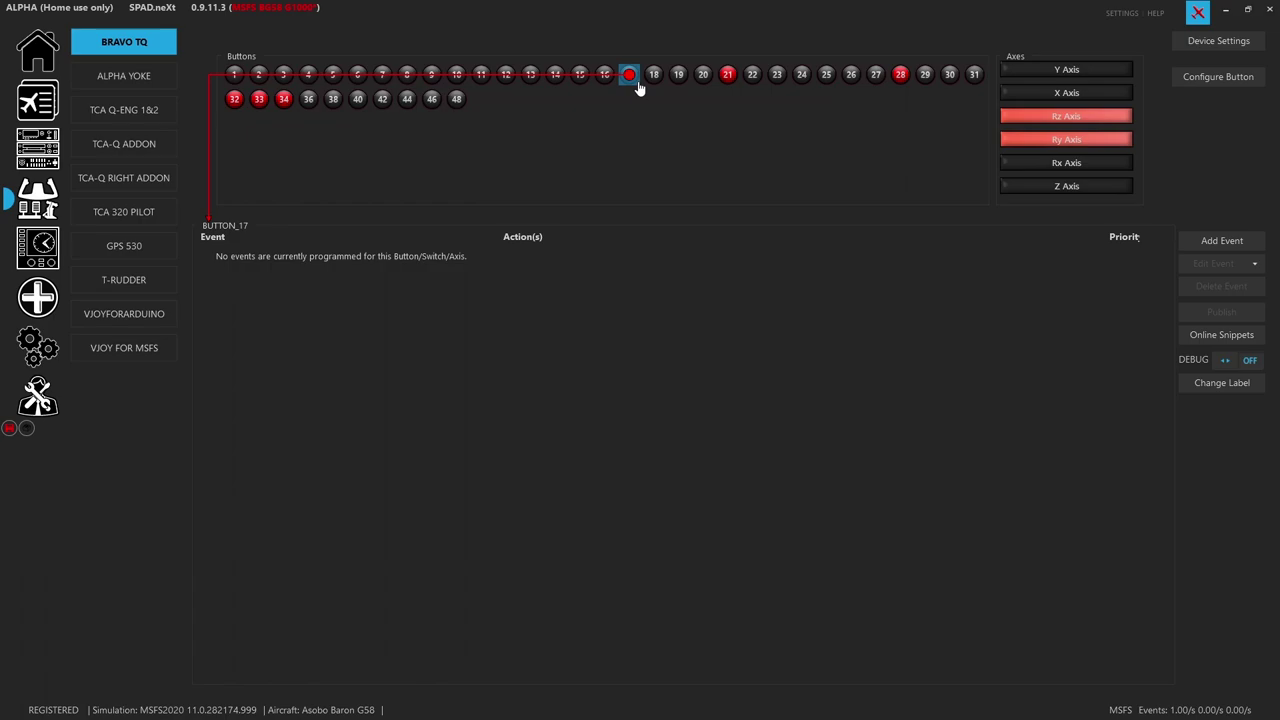
{"action": "left_click", "coordinate": [557, 78]}
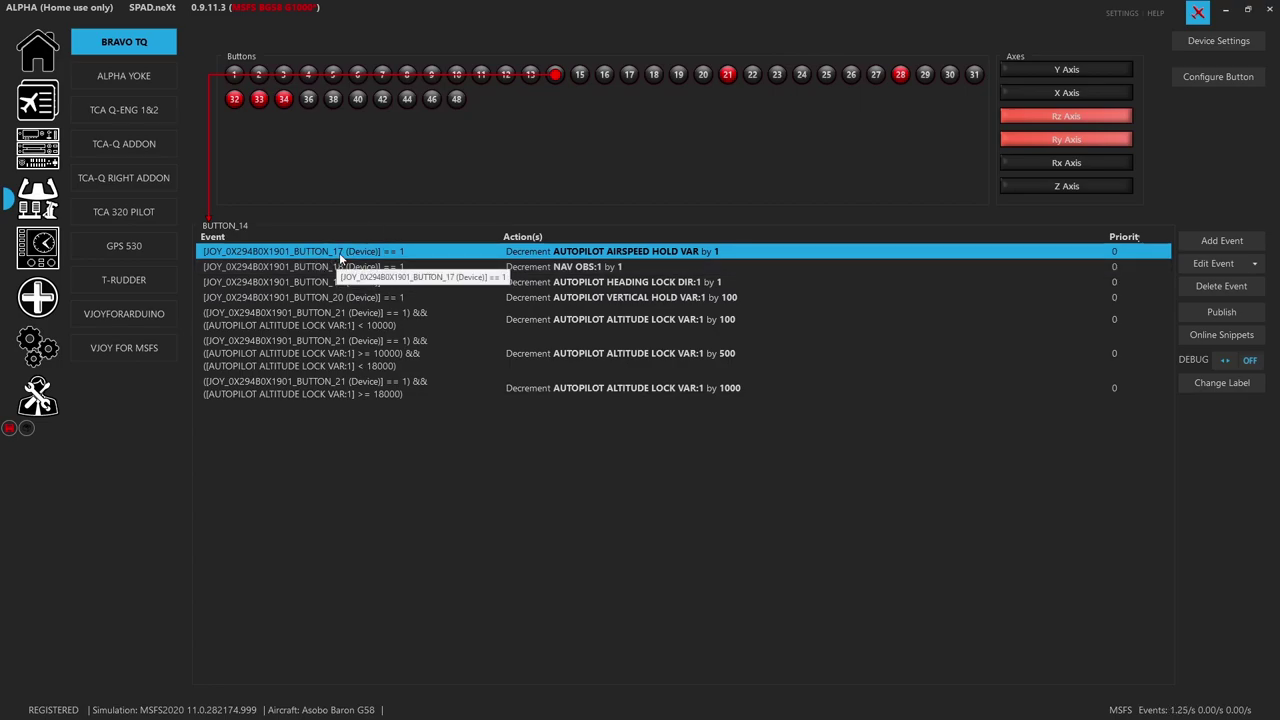
{"action": "left_click", "coordinate": [629, 77]}
{"action": "left_click", "coordinate": [729, 78]}
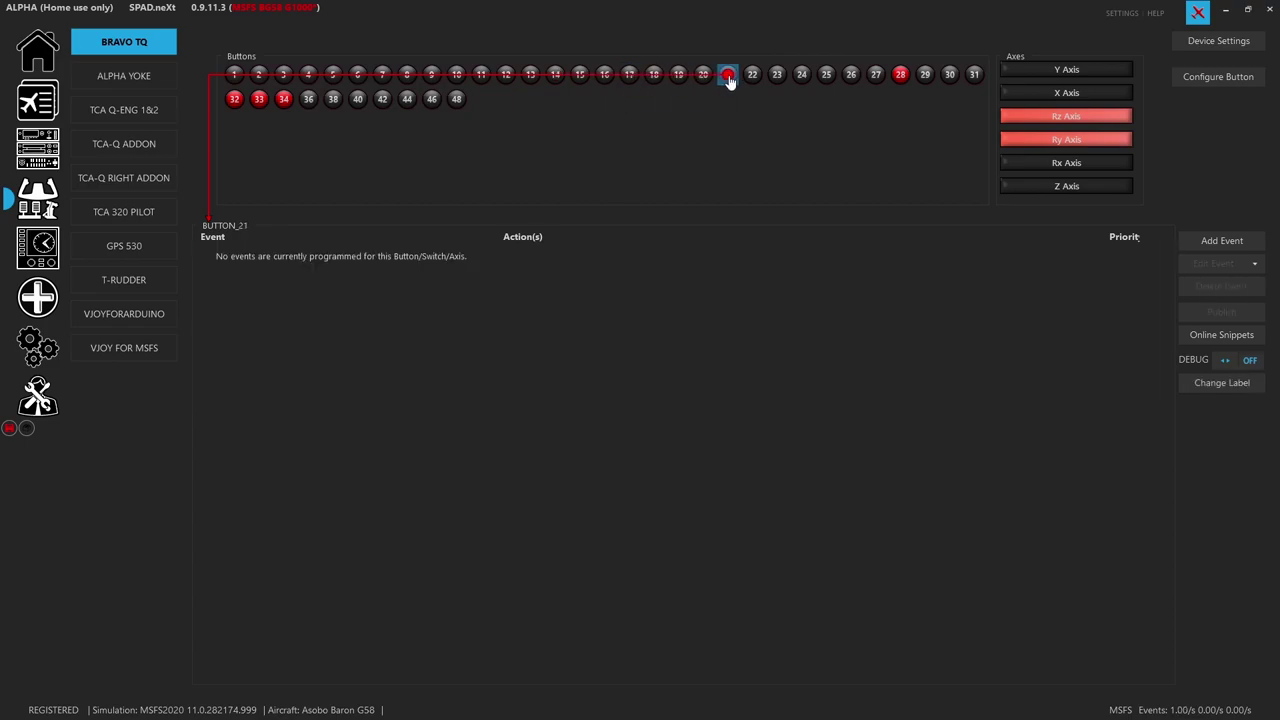
{"action": "left_click", "coordinate": [629, 78]}
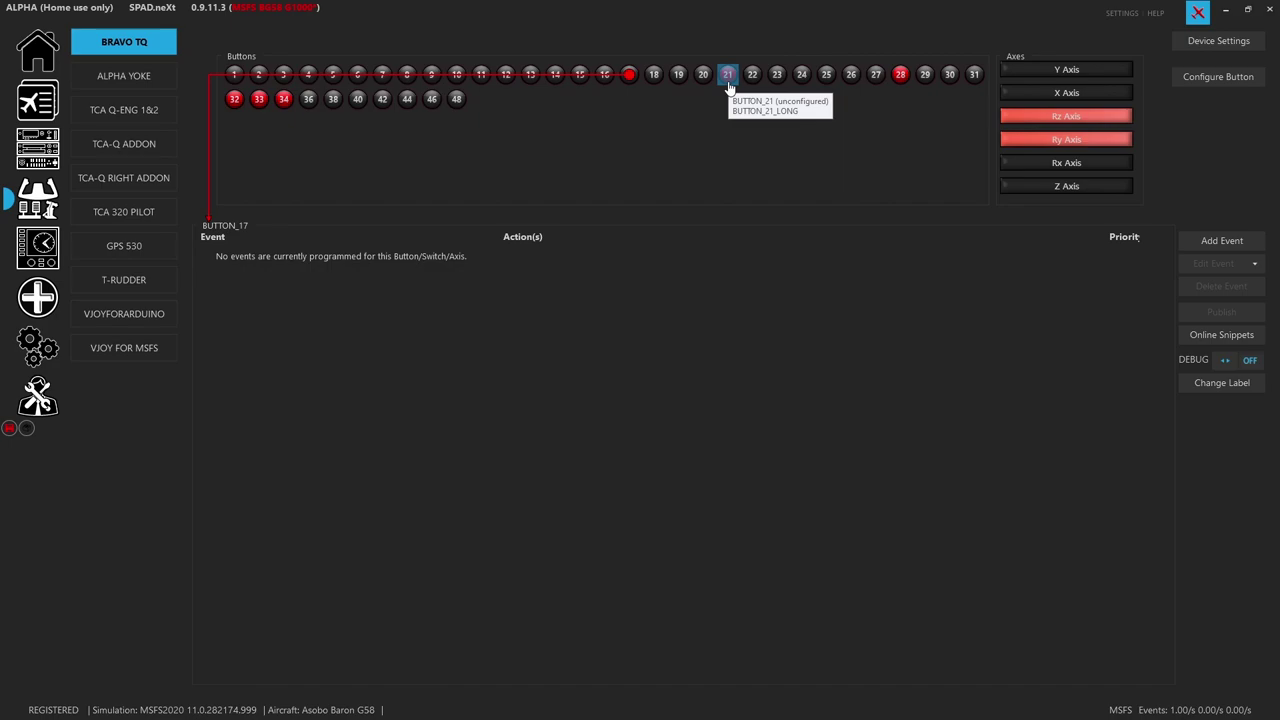
{"action": "left_click", "coordinate": [556, 80]}
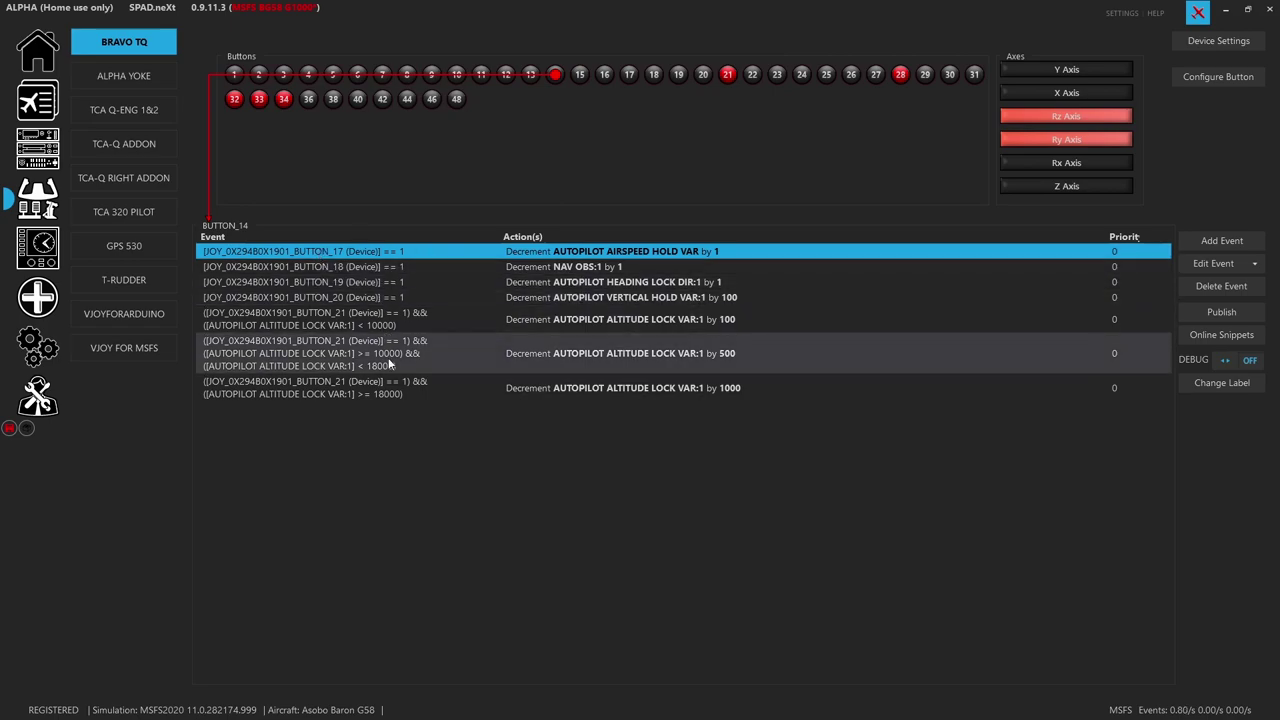
{"action": "left_click", "coordinate": [629, 75]}
{"action": "left_click", "coordinate": [729, 88]}
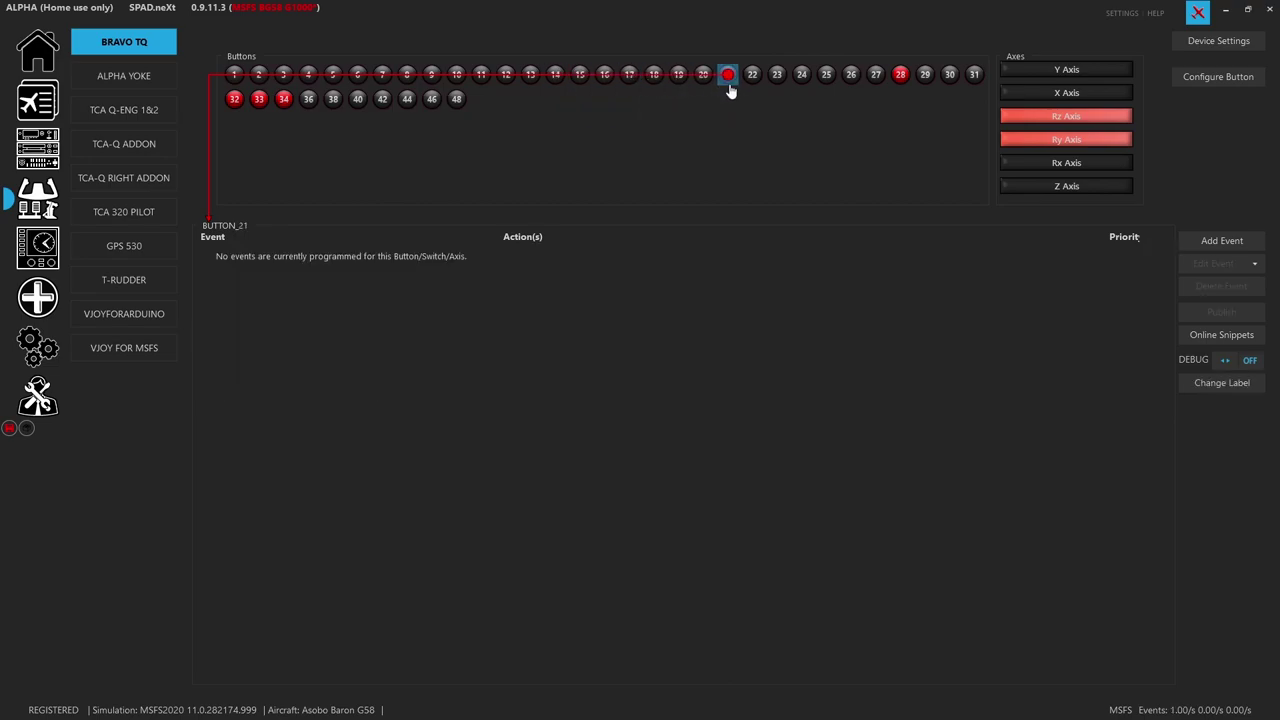
Step: Review the flap events on buttons 15 and 16, locating the flap lever in BravoButtonImage.png
{"action": "left_click", "coordinate": [580, 82]}
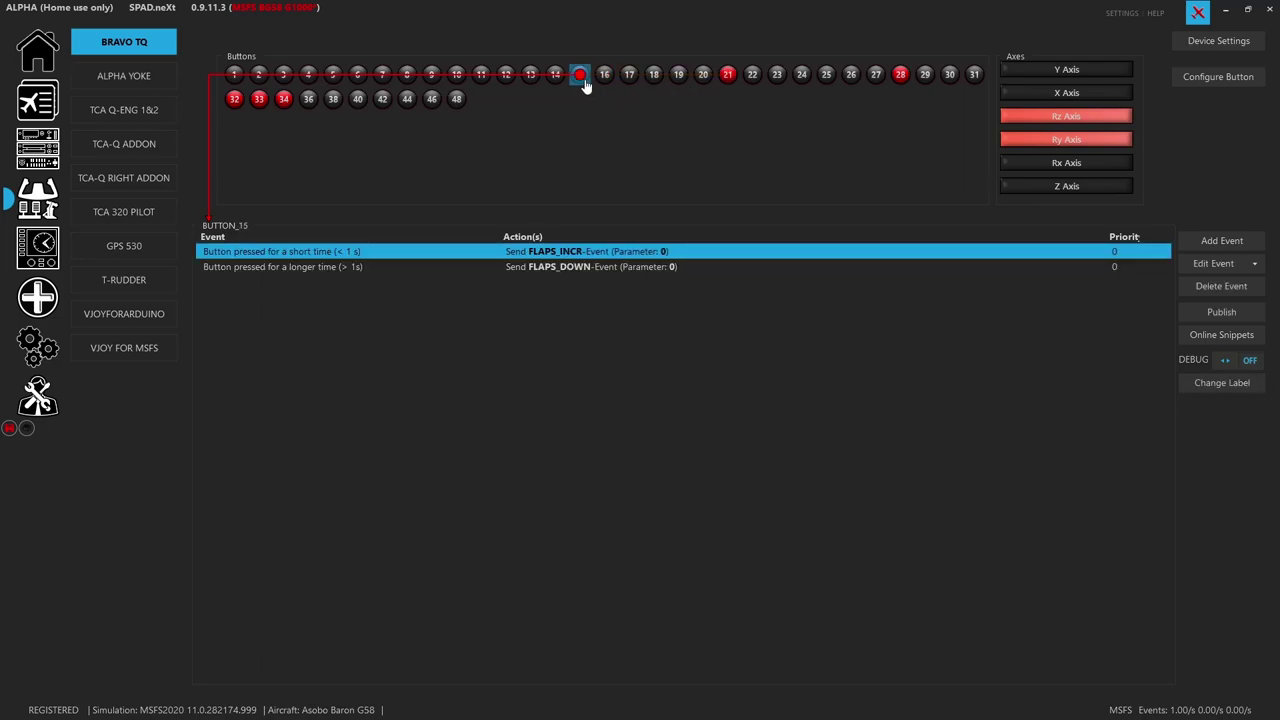
{"action": "key", "text": "alt+Tab"}
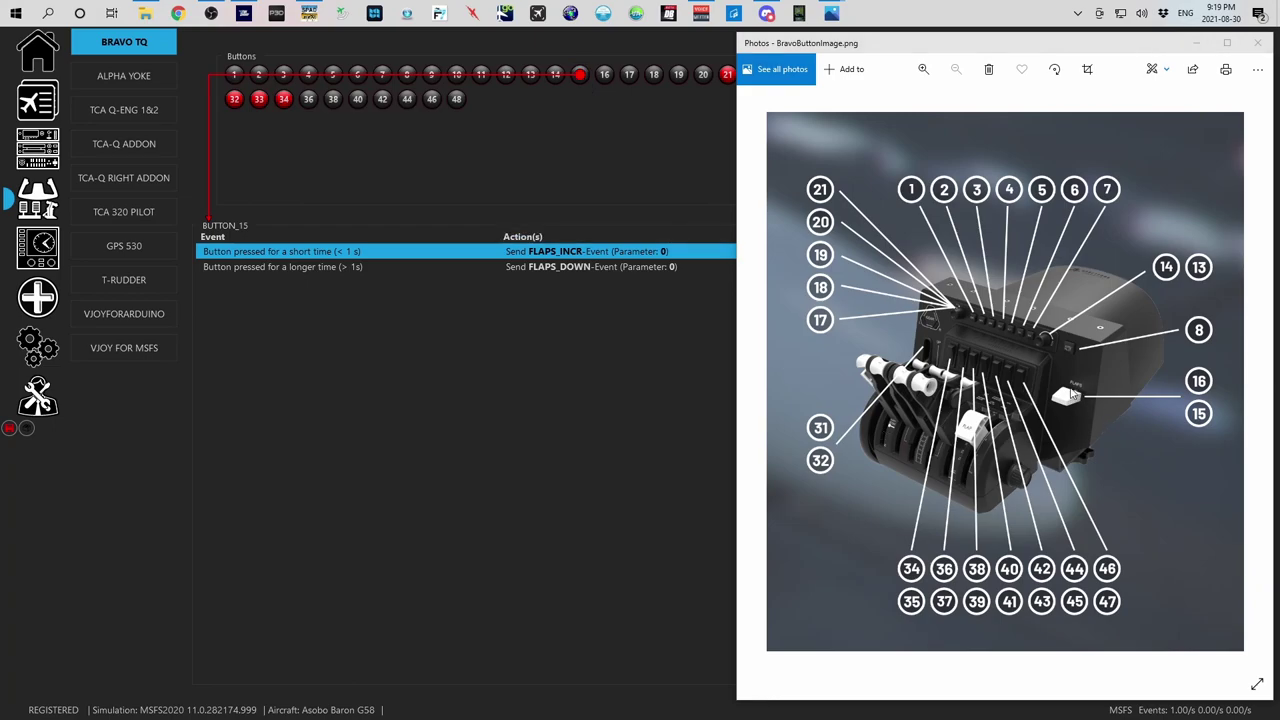
{"action": "key", "text": "alt+Tab"}
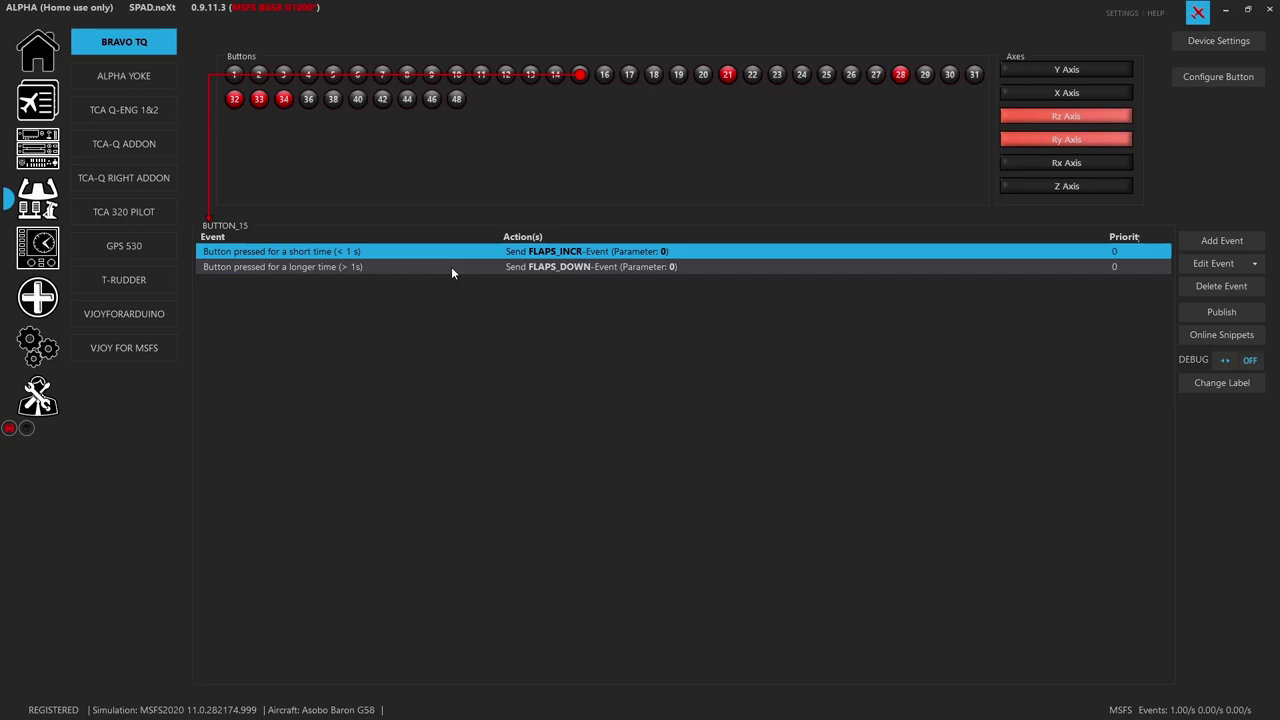
{"action": "left_click", "coordinate": [604, 76]}
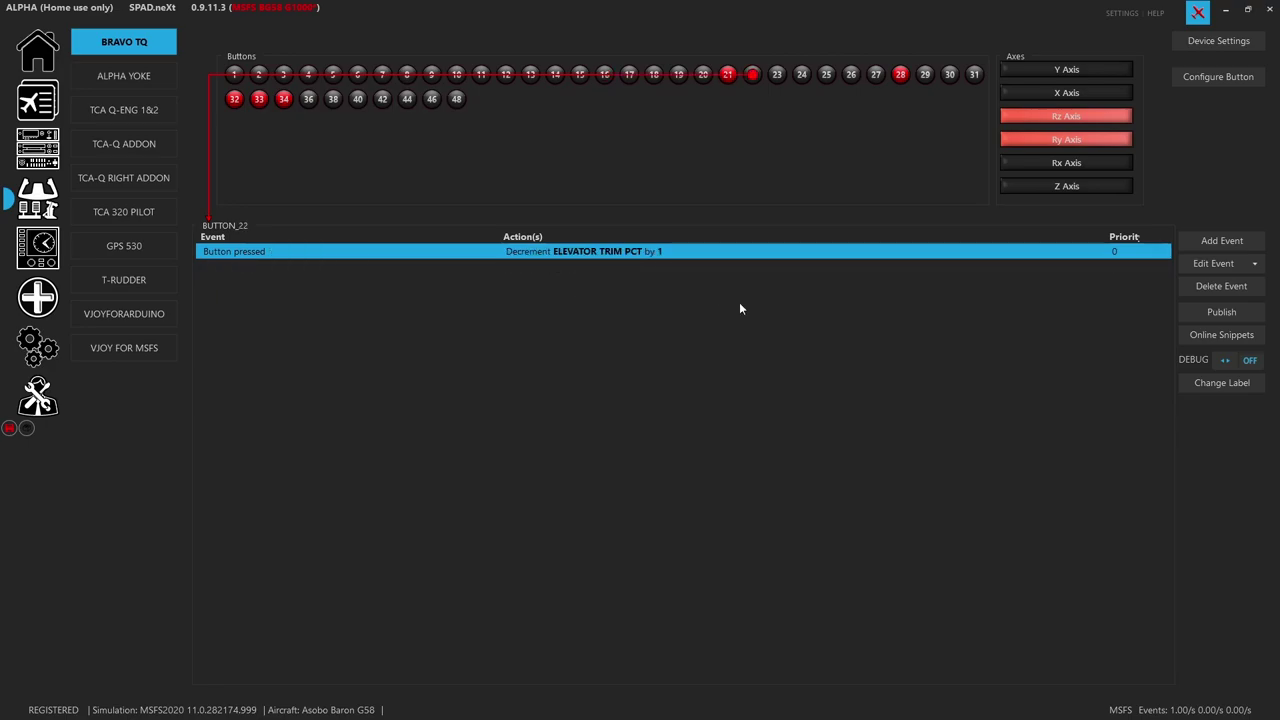
Step: Check the trim control in BravoButtonImage.png and compare the ELEVATOR TRIM PCT events of buttons 22 and 23
{"action": "key", "text": "alt+Tab"}
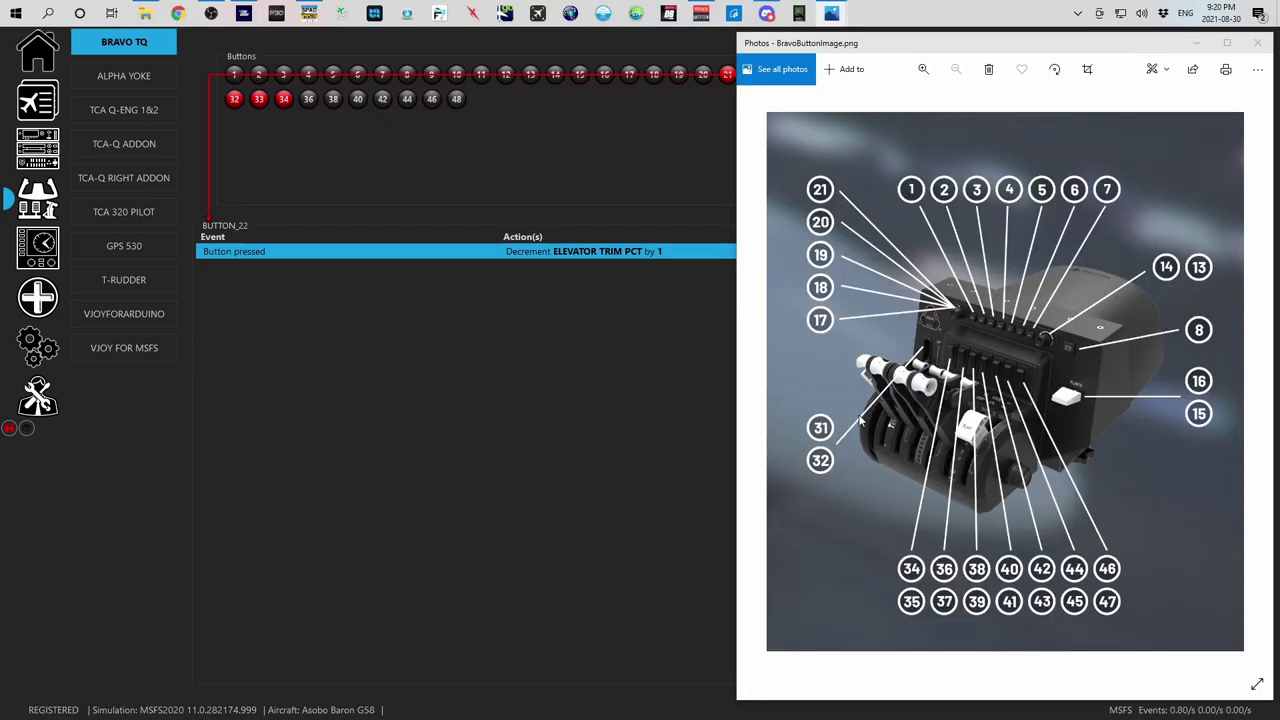
{"action": "key", "text": "alt+Tab"}
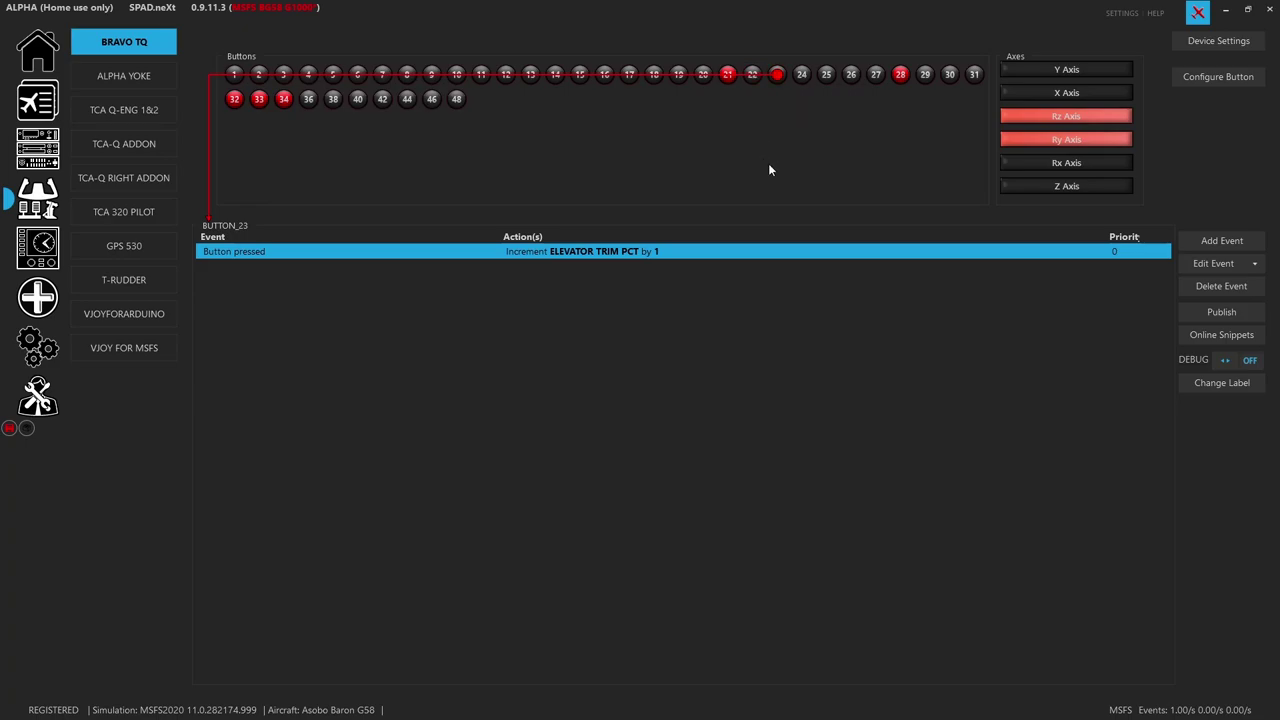
{"action": "left_click", "coordinate": [751, 85]}
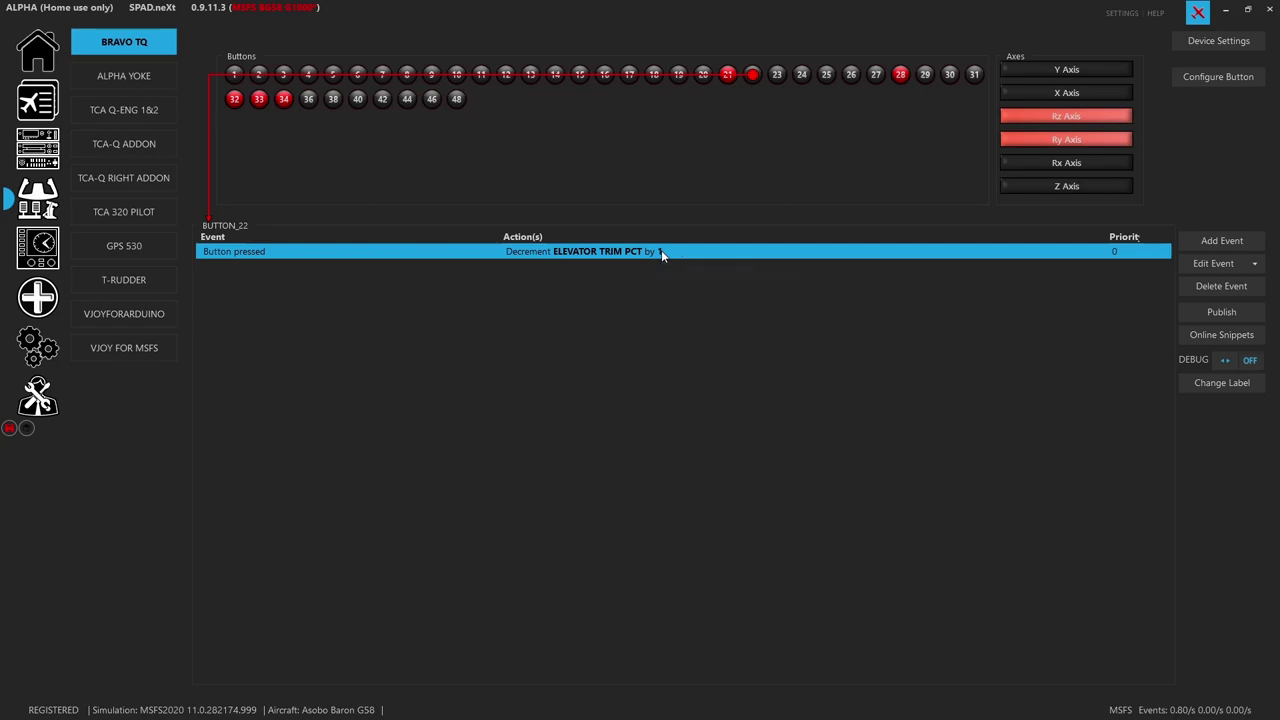
{"action": "left_click", "coordinate": [778, 76]}
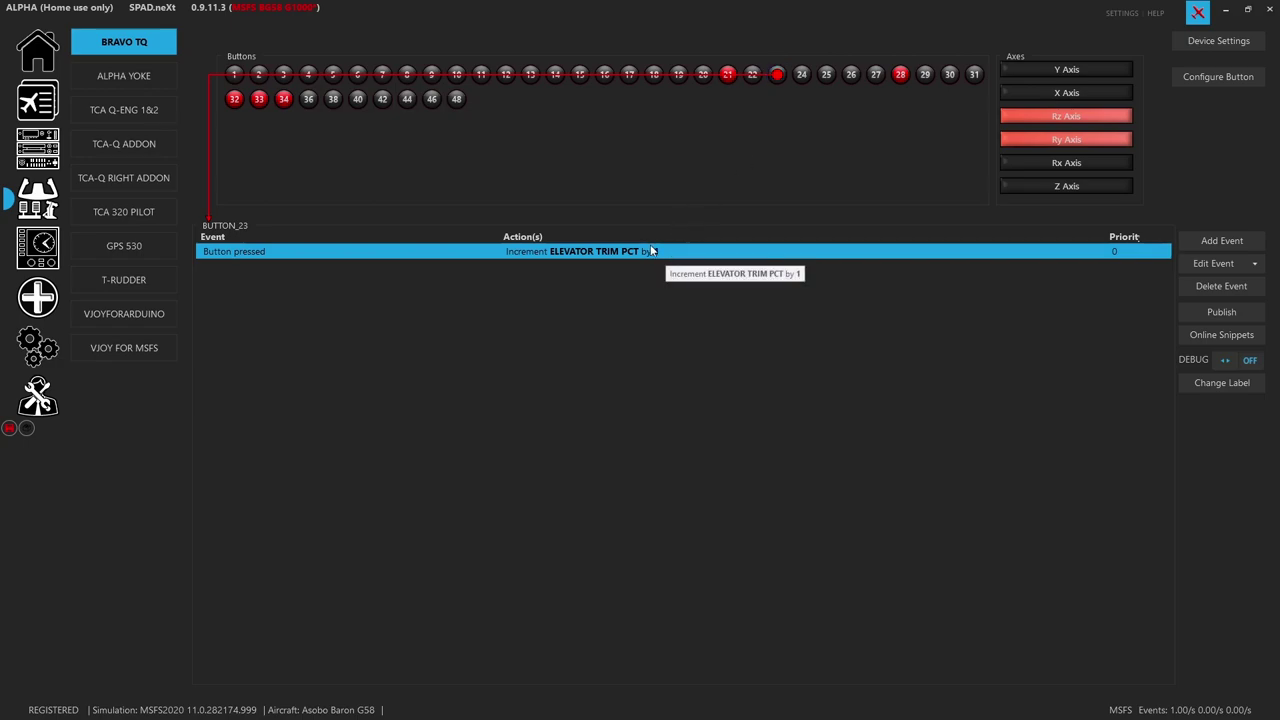
Step: Check buttons 24, 25 and 26 for programmed events, consulting BravoButtonImage.png for the throttle lever positions
{"action": "left_click", "coordinate": [826, 78]}
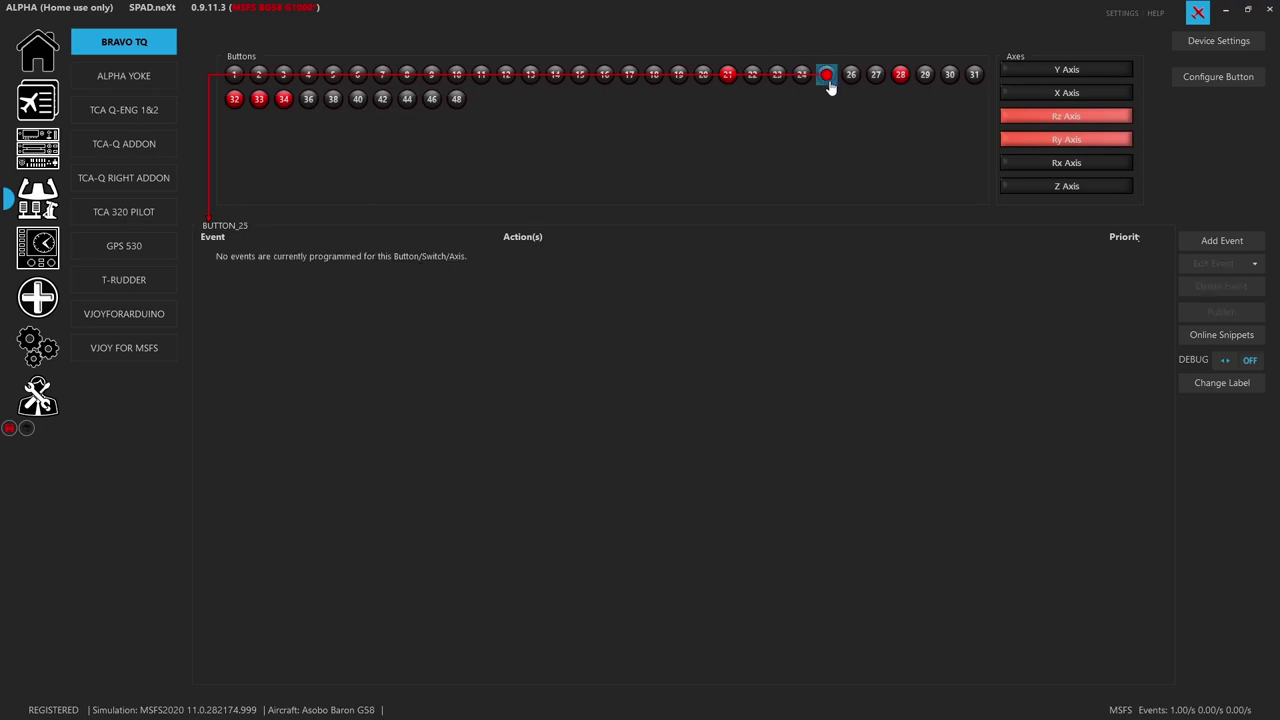
{"action": "left_click", "coordinate": [850, 80]}
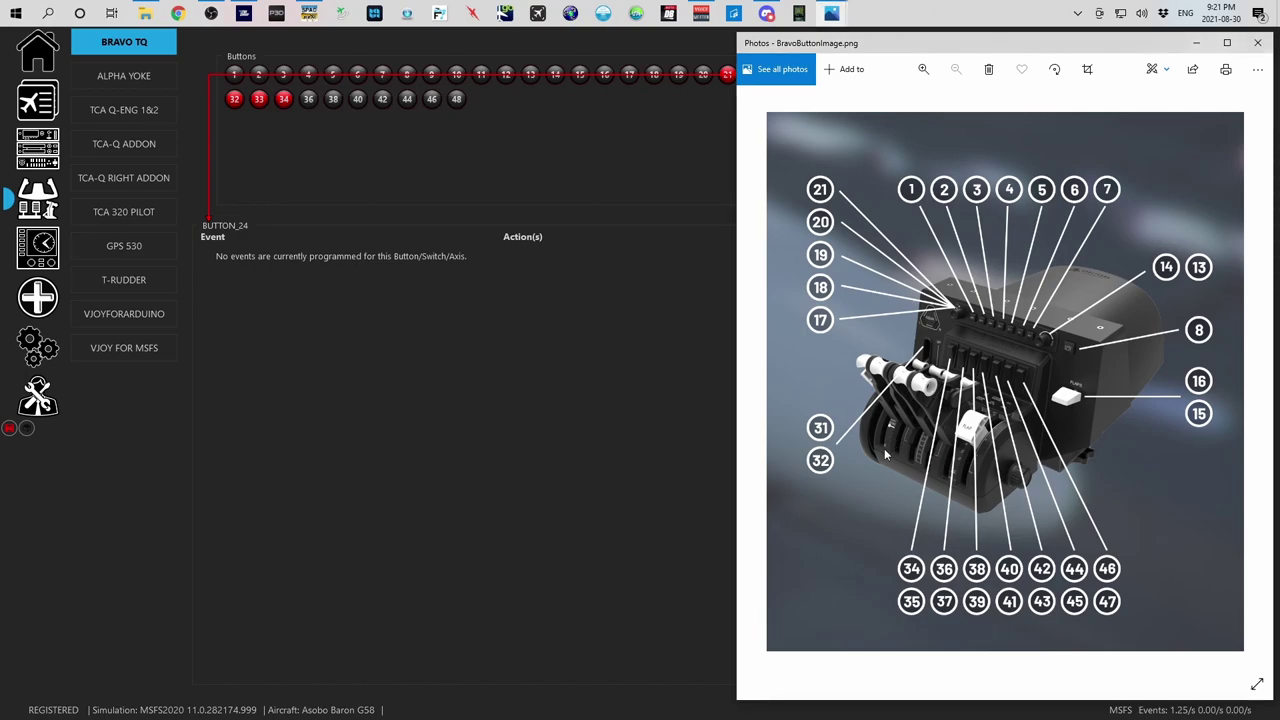
{"action": "left_click", "coordinate": [670, 470]}
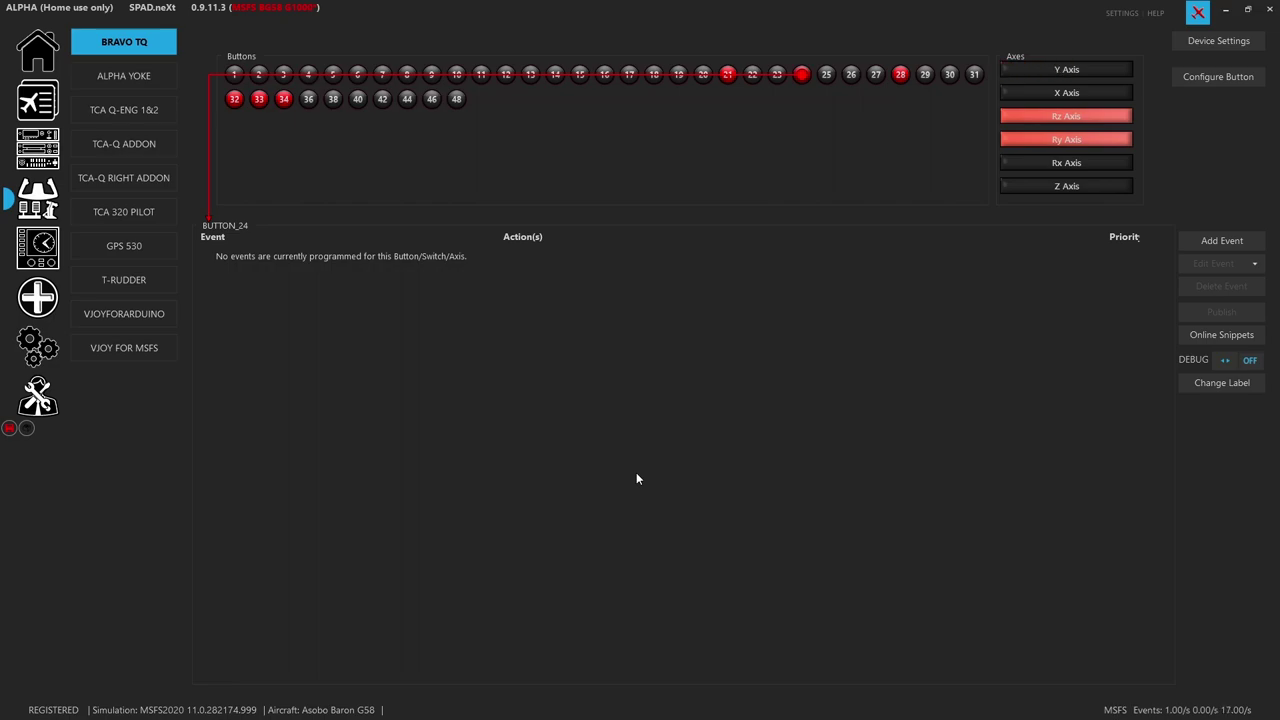
{"action": "left_click", "coordinate": [825, 85]}
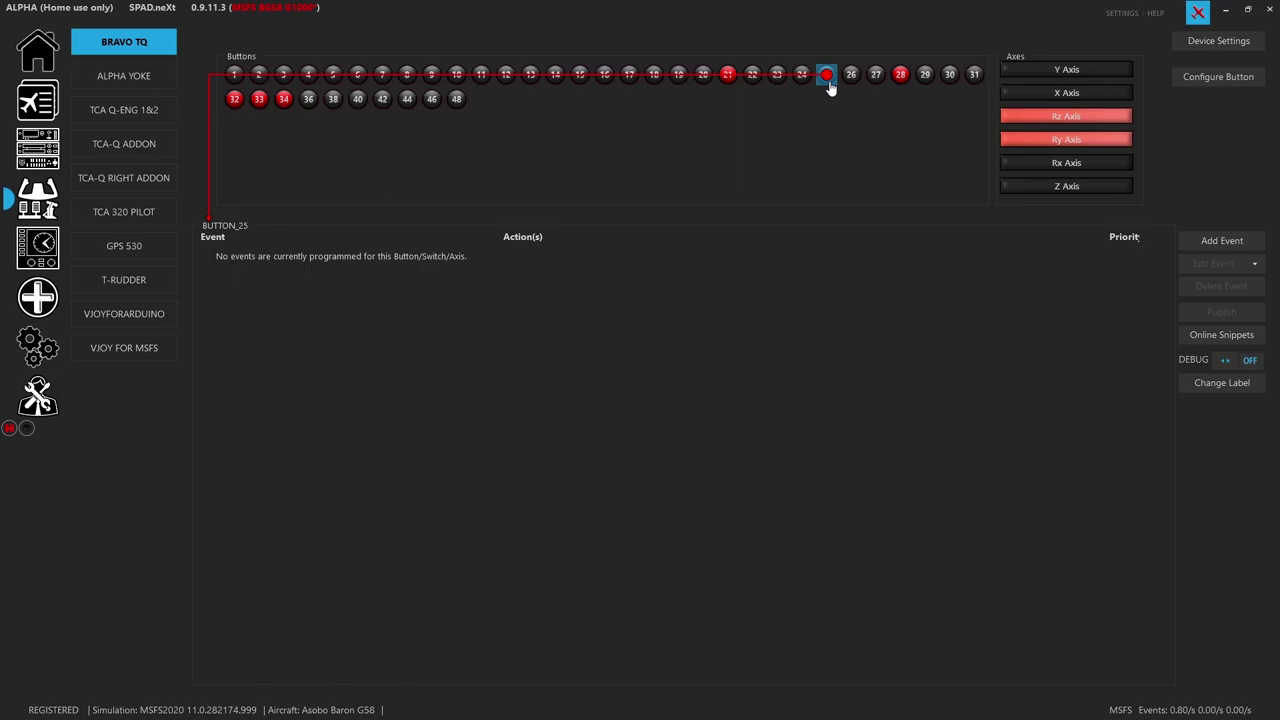
Step: Review button 26's propeller pitch events for both switch positions and view the editing options for its Switched OFF event
{"action": "left_click", "coordinate": [851, 87]}
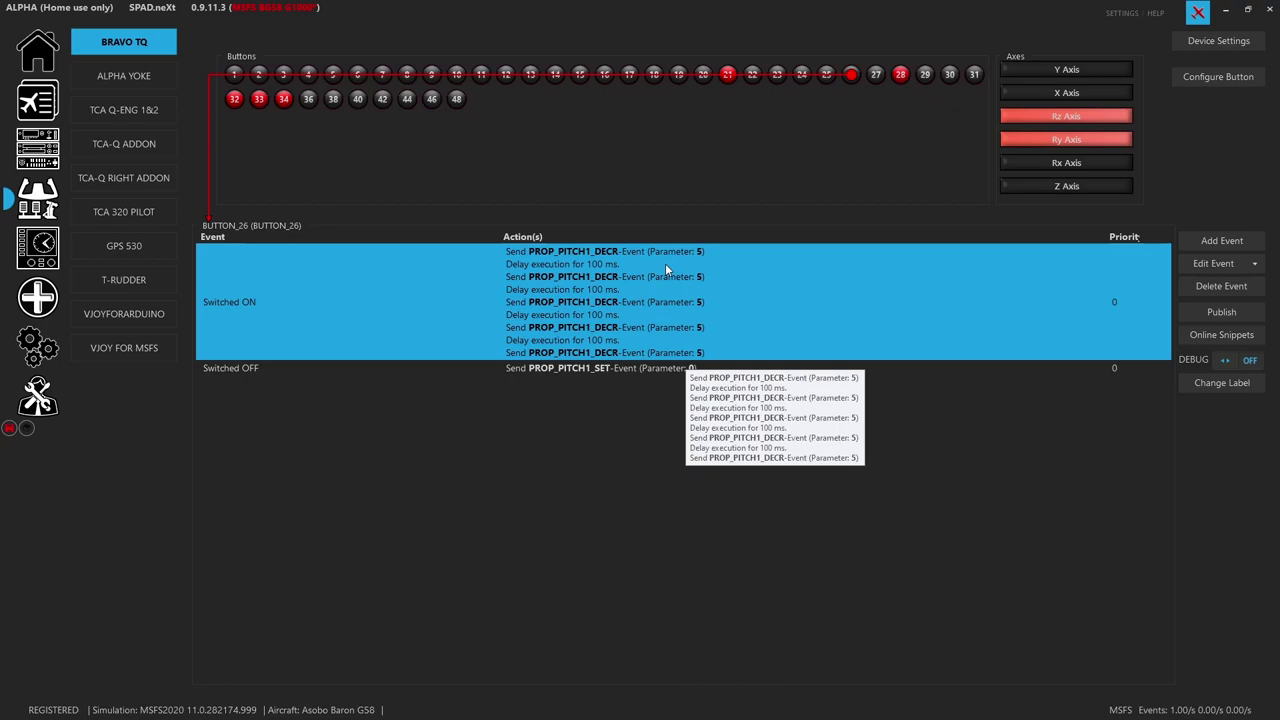
{"action": "left_click", "coordinate": [662, 370]}
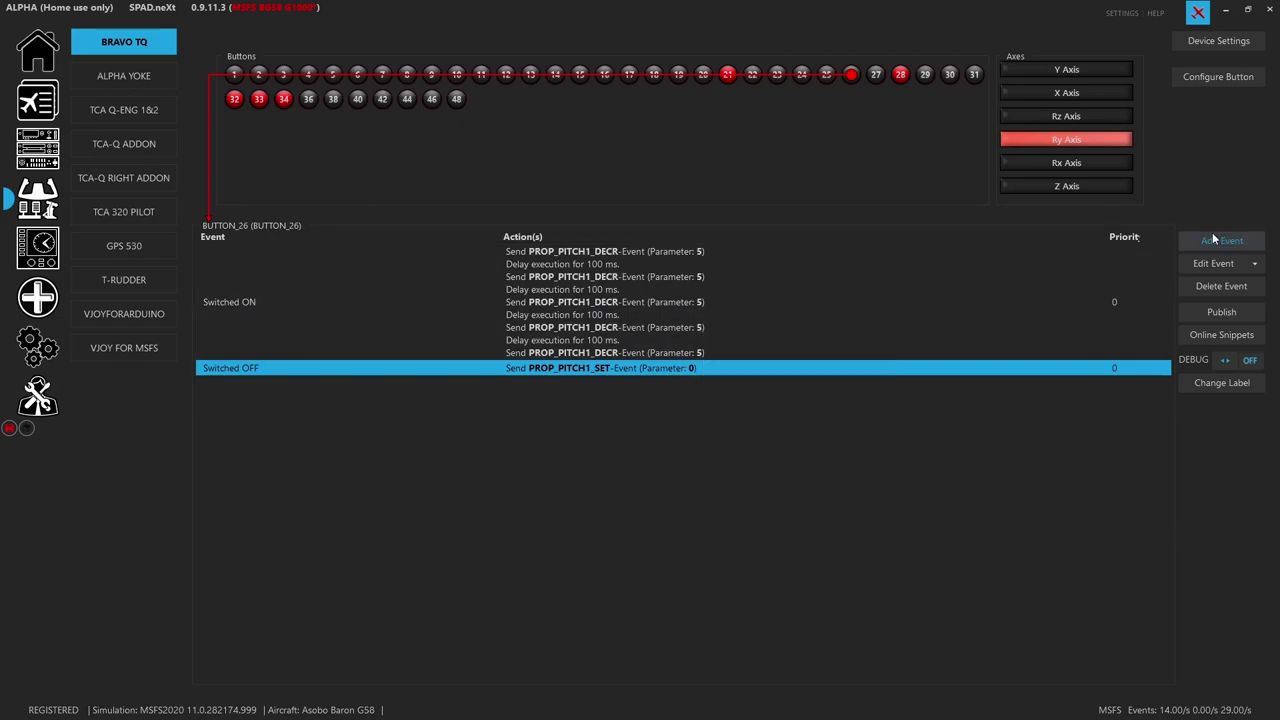
{"action": "left_click", "coordinate": [1255, 263]}
{"action": "mouse_move", "coordinate": [1189, 289]}
{"action": "left_click", "coordinate": [1099, 297]}
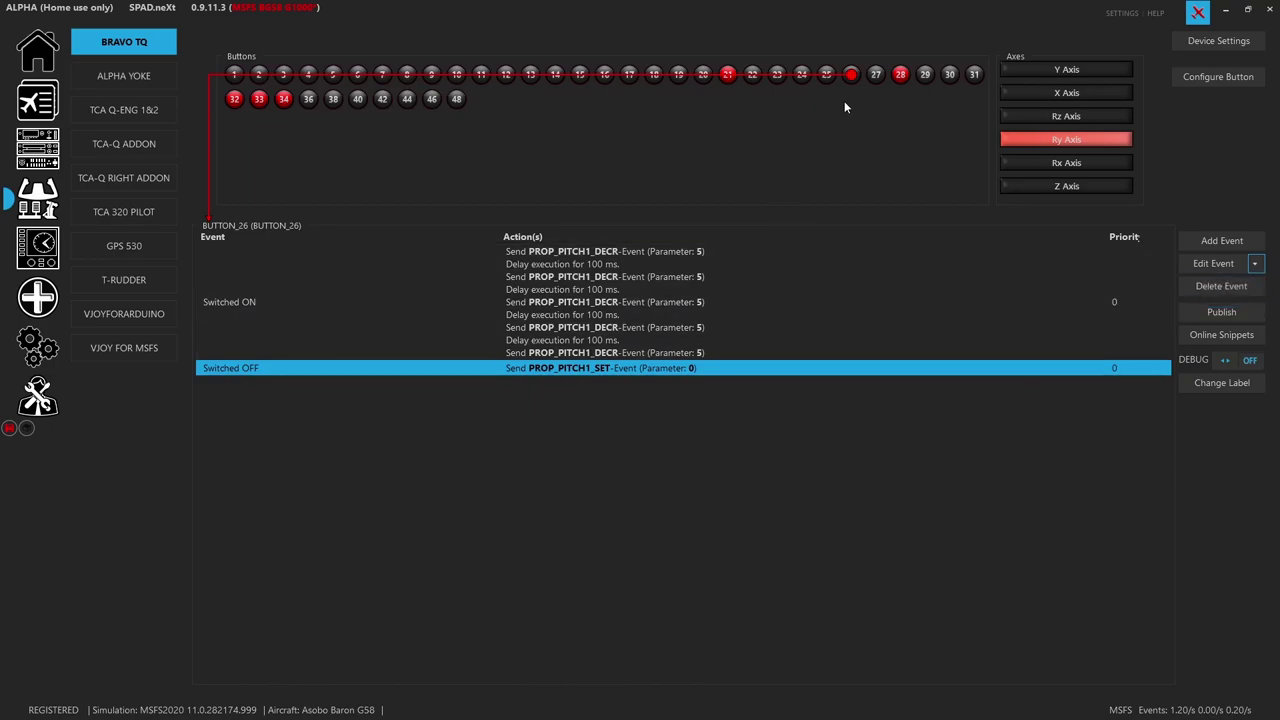
Step: Inspect the first PROP_PITCH2_DECR action in button 27's Switched ON event and look through the available propeller pitch events
{"action": "left_click", "coordinate": [874, 80]}
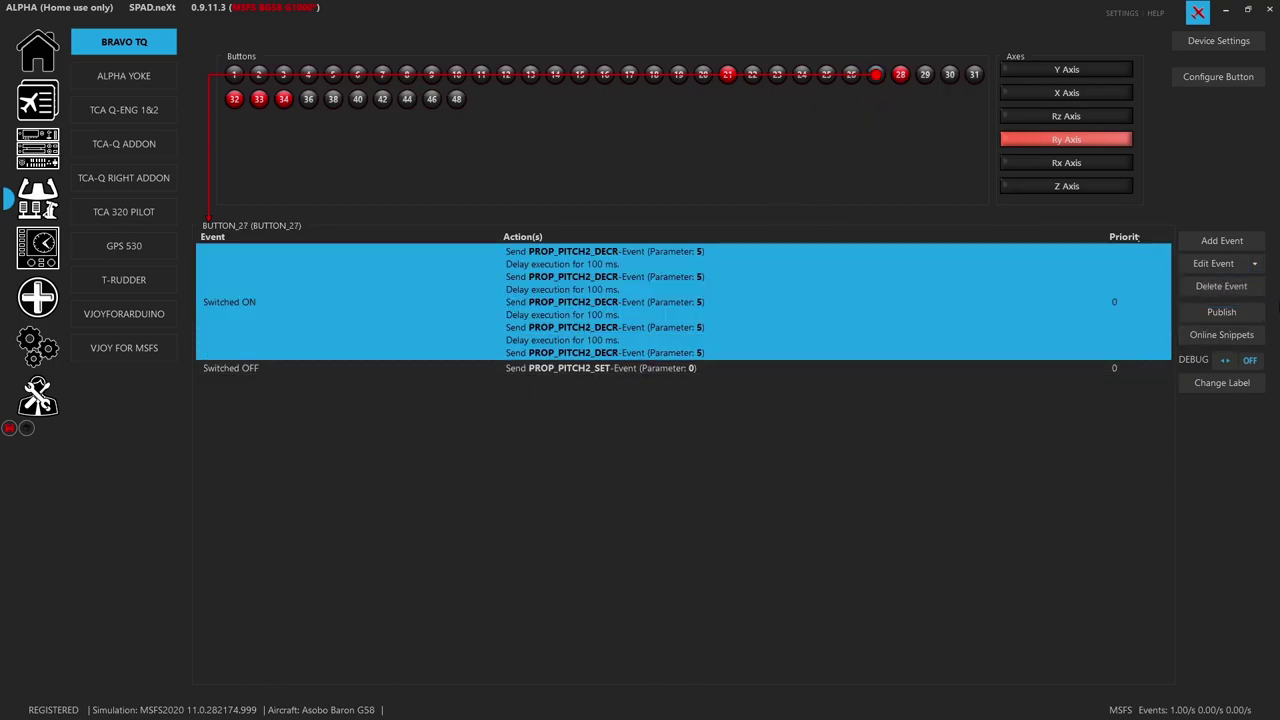
{"action": "double_click", "coordinate": [578, 251]}
{"action": "left_click", "coordinate": [505, 382]}
{"action": "double_click", "coordinate": [505, 382]}
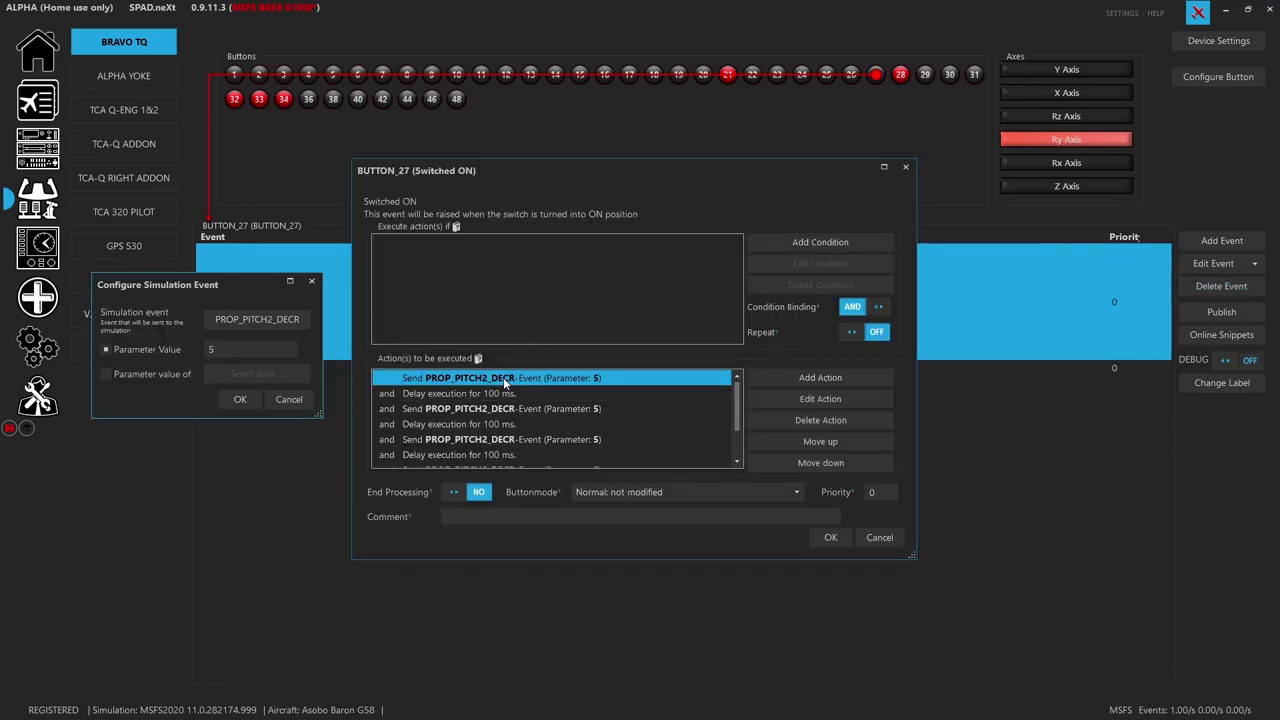
{"action": "left_click", "coordinate": [237, 322]}
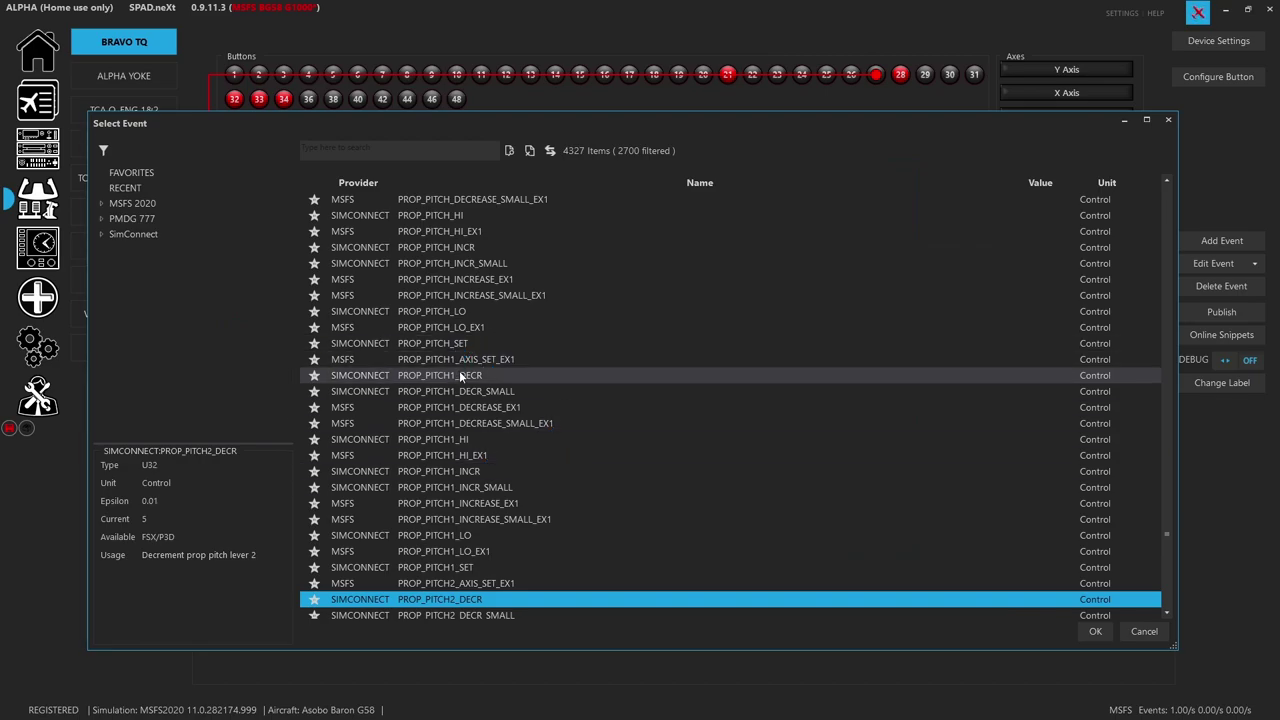
{"action": "left_click", "coordinate": [1144, 631]}
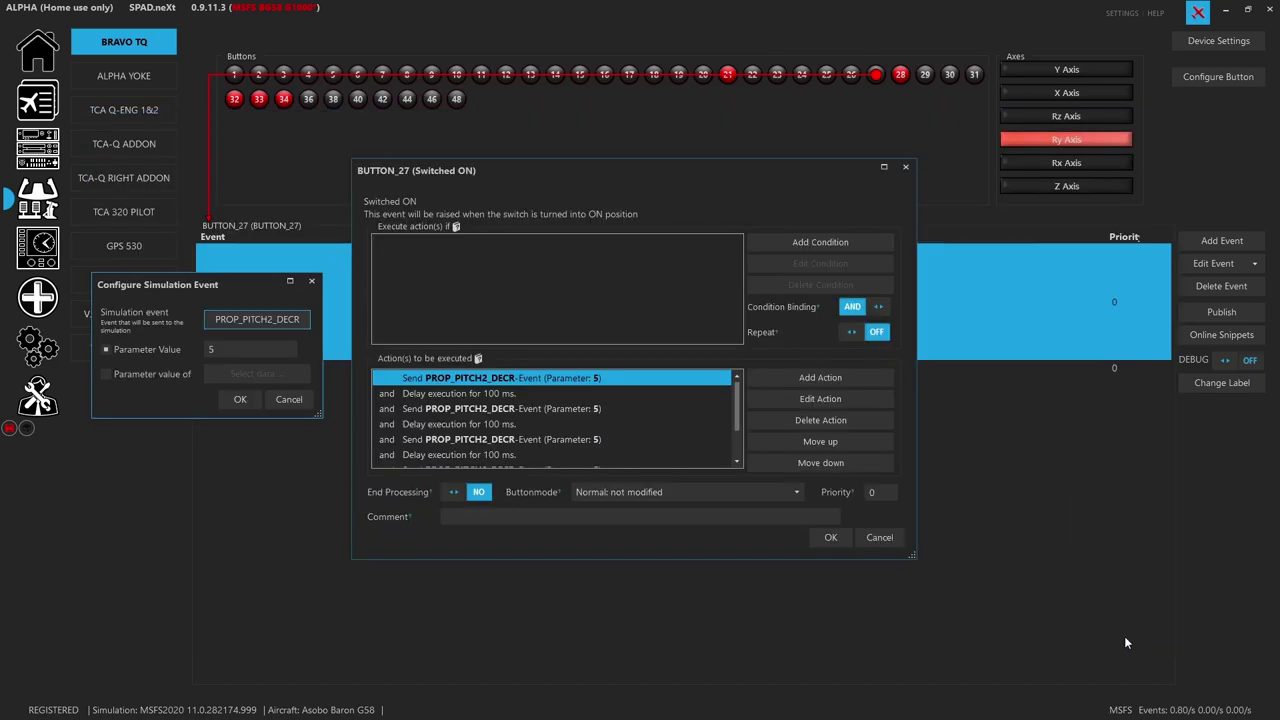
{"action": "left_click", "coordinate": [240, 399]}
{"action": "left_click", "coordinate": [828, 537]}
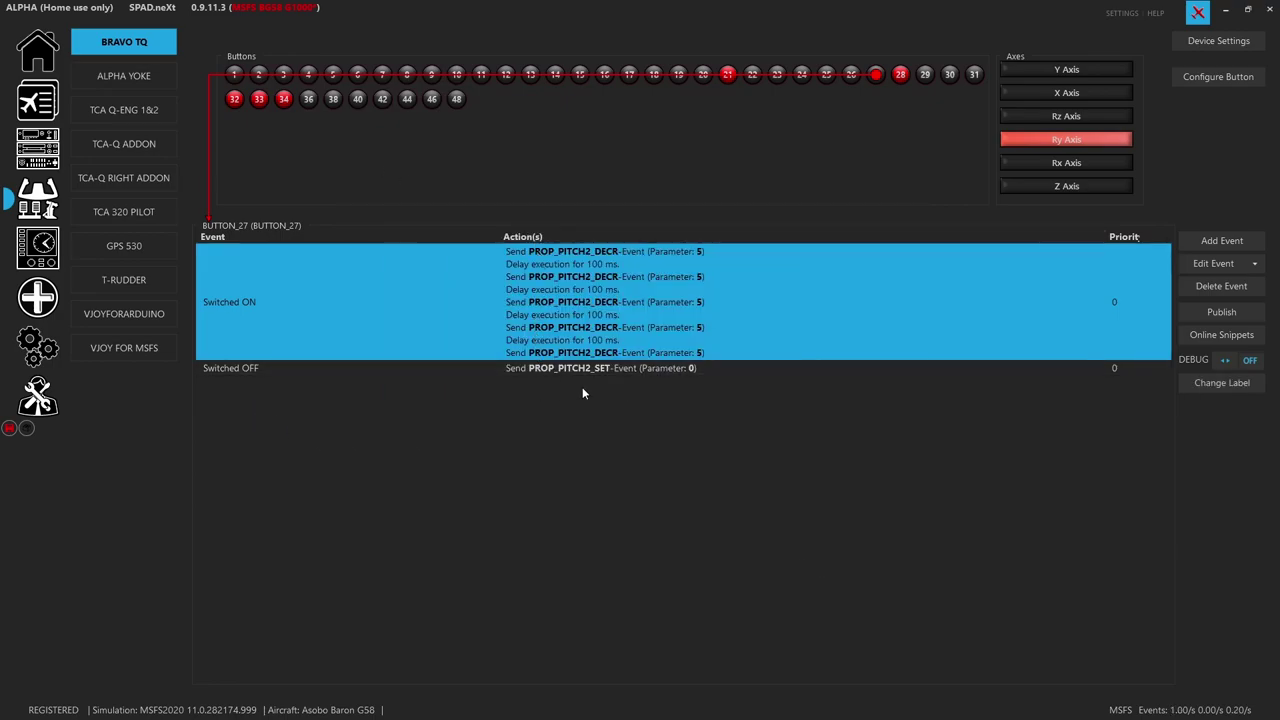
Step: Monitor the fuel selector events in the Event Monitor and compare them with the events of Bravo TQ buttons 28 and 33
{"action": "left_click", "coordinate": [900, 77]}
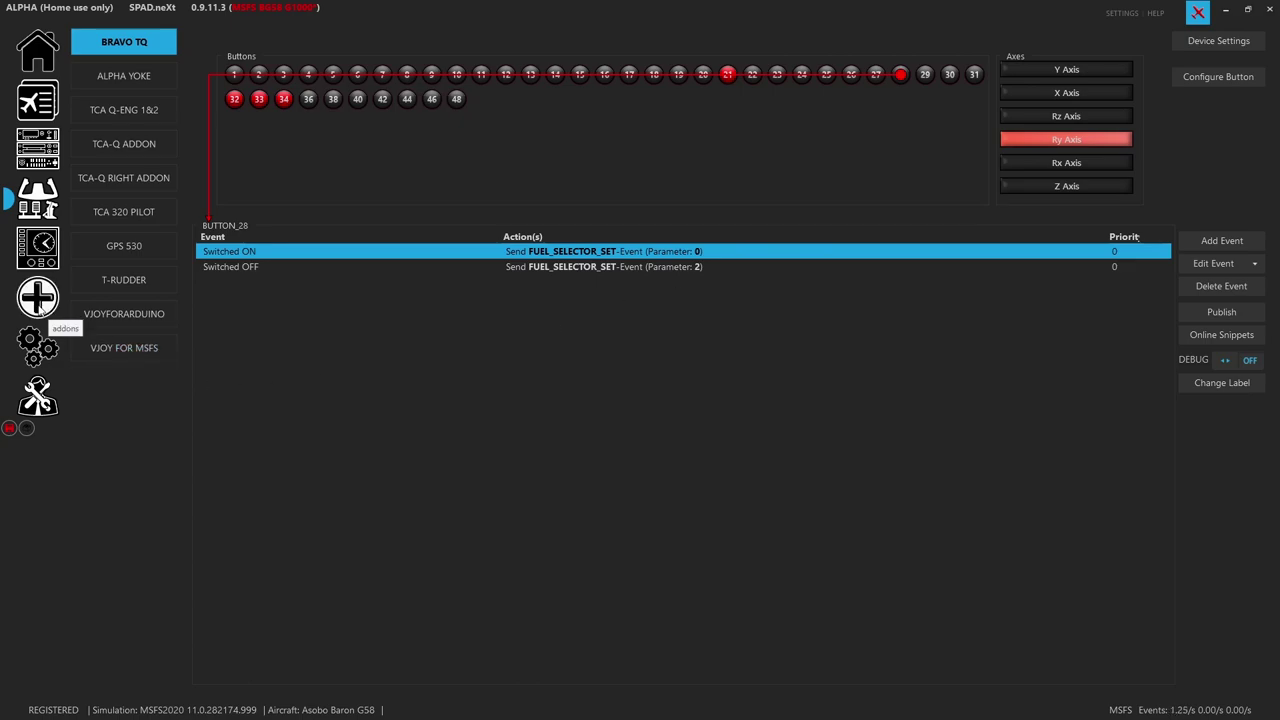
{"action": "left_click", "coordinate": [40, 302]}
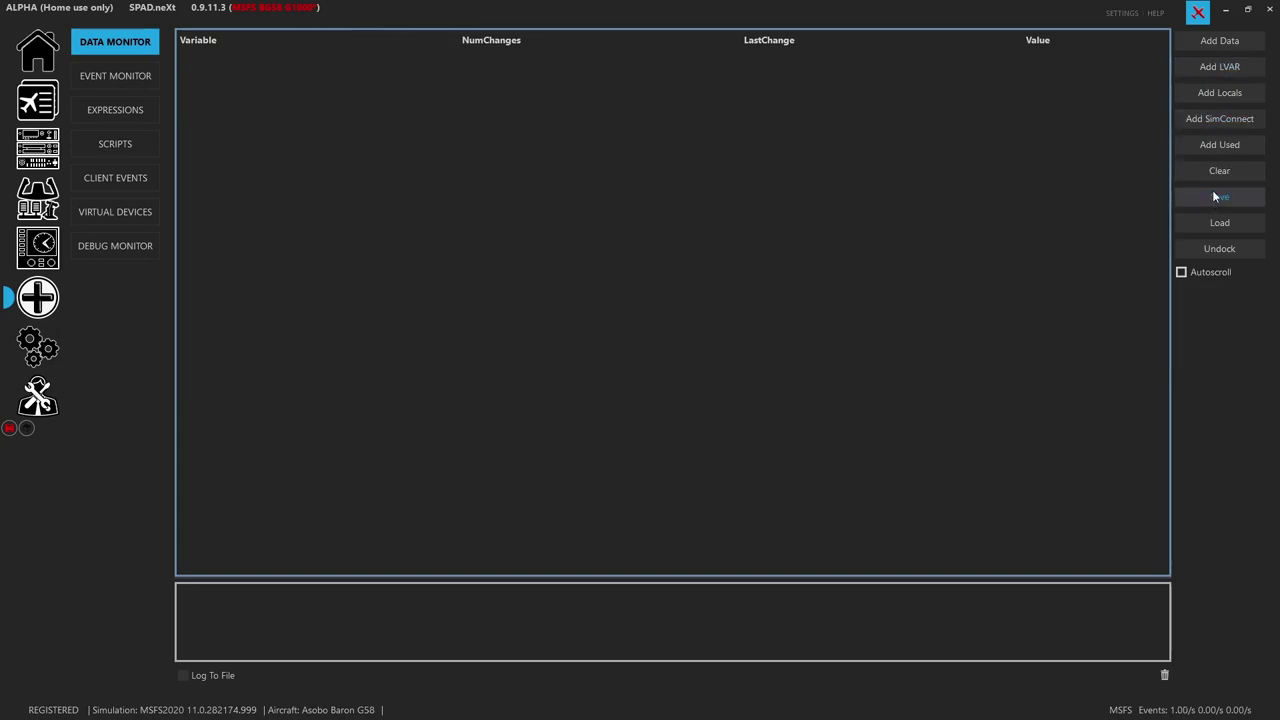
{"action": "left_click", "coordinate": [144, 81]}
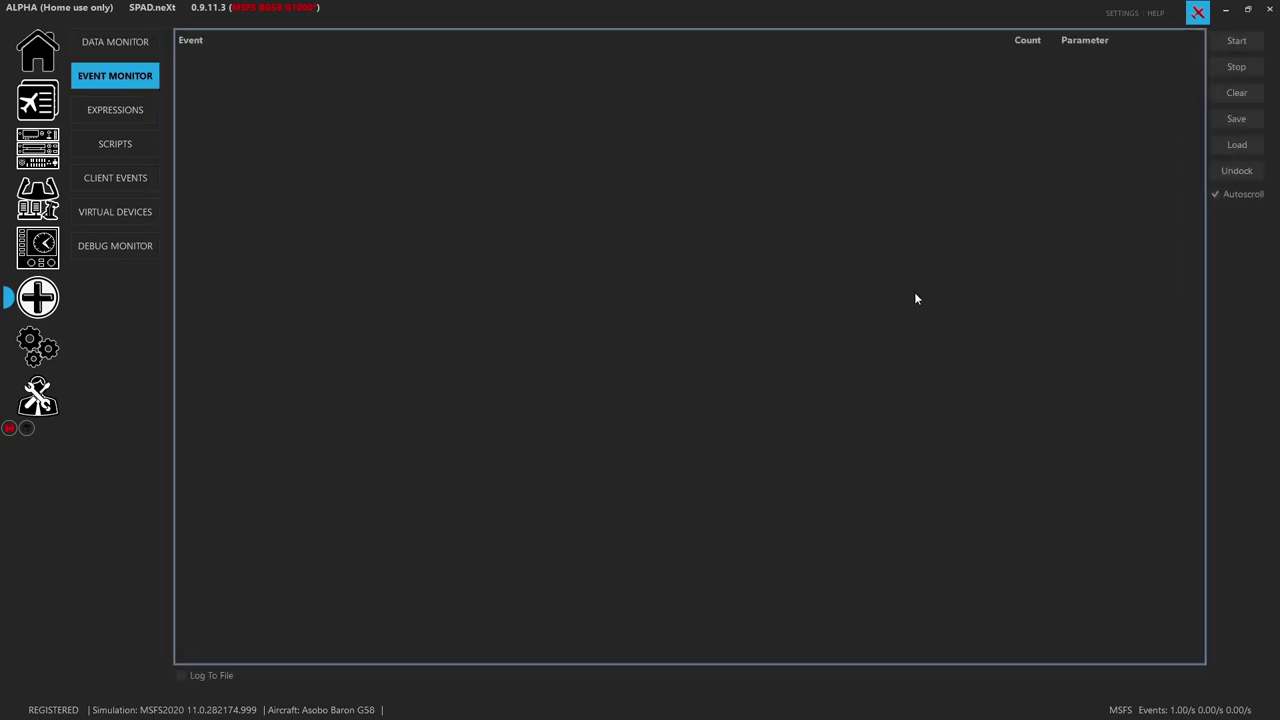
{"action": "left_click", "coordinate": [1240, 41]}
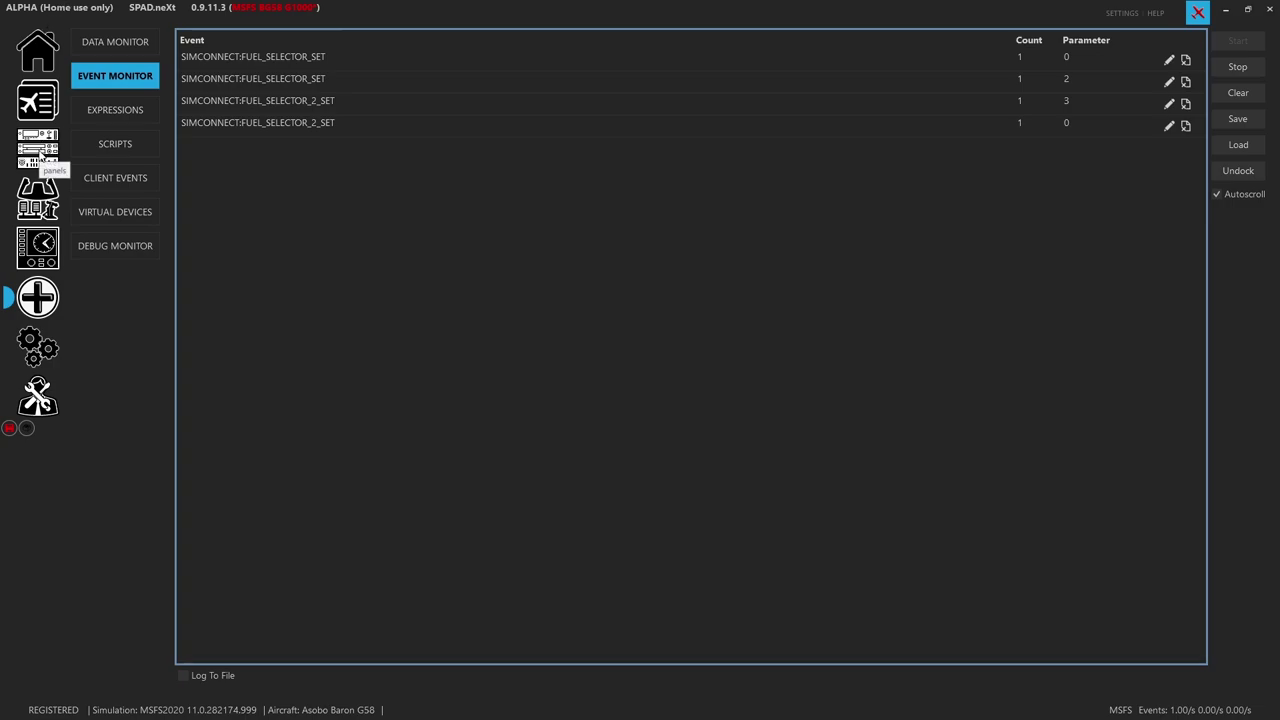
{"action": "left_click", "coordinate": [38, 150]}
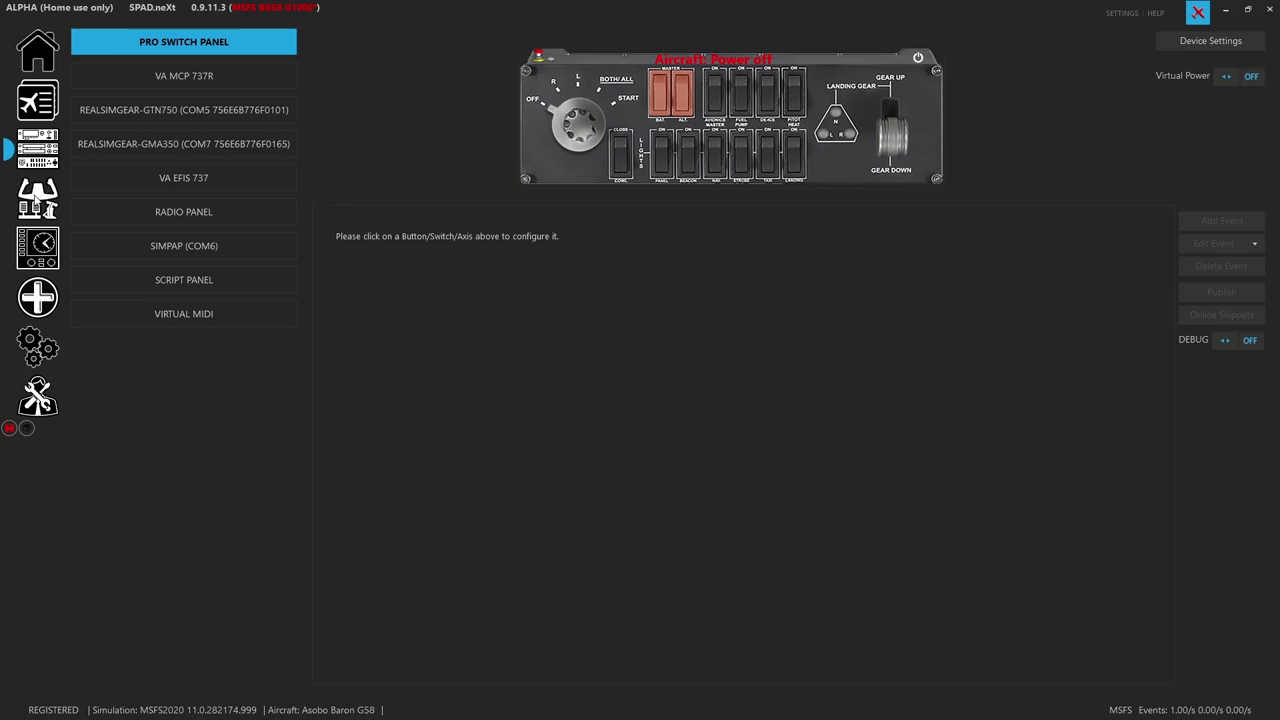
{"action": "left_click", "coordinate": [38, 197]}
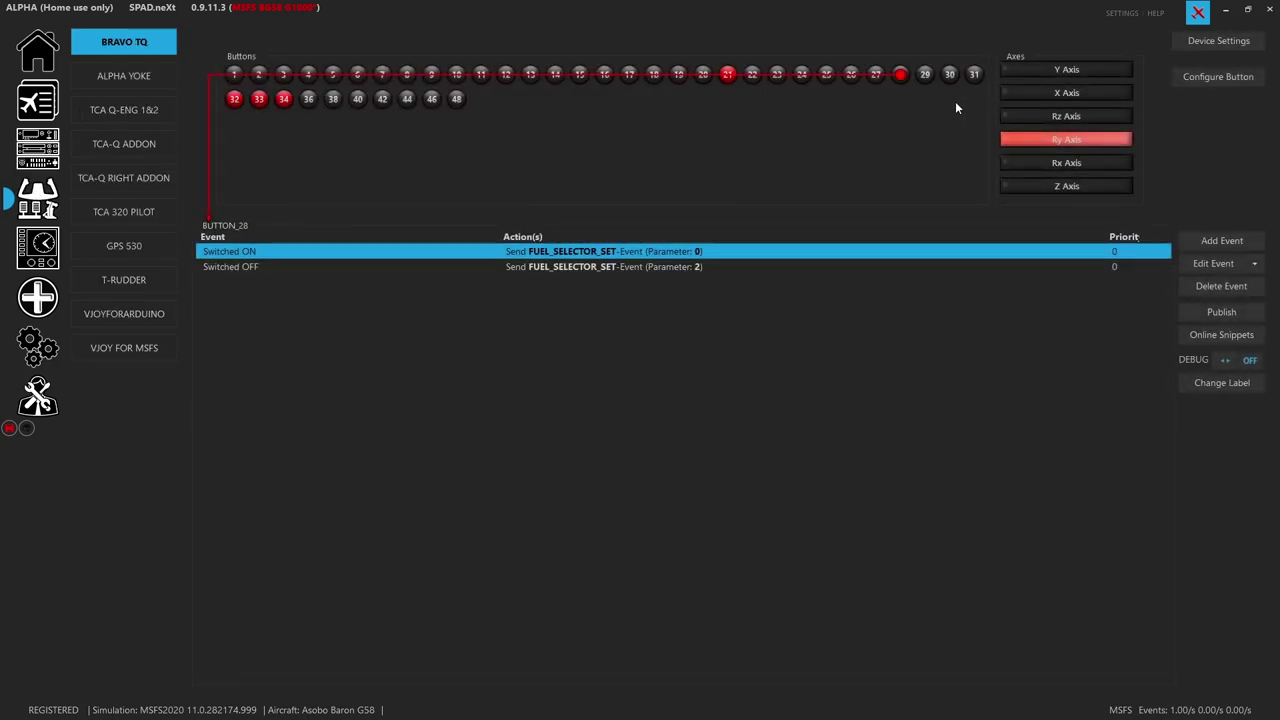
{"action": "left_click", "coordinate": [259, 99]}
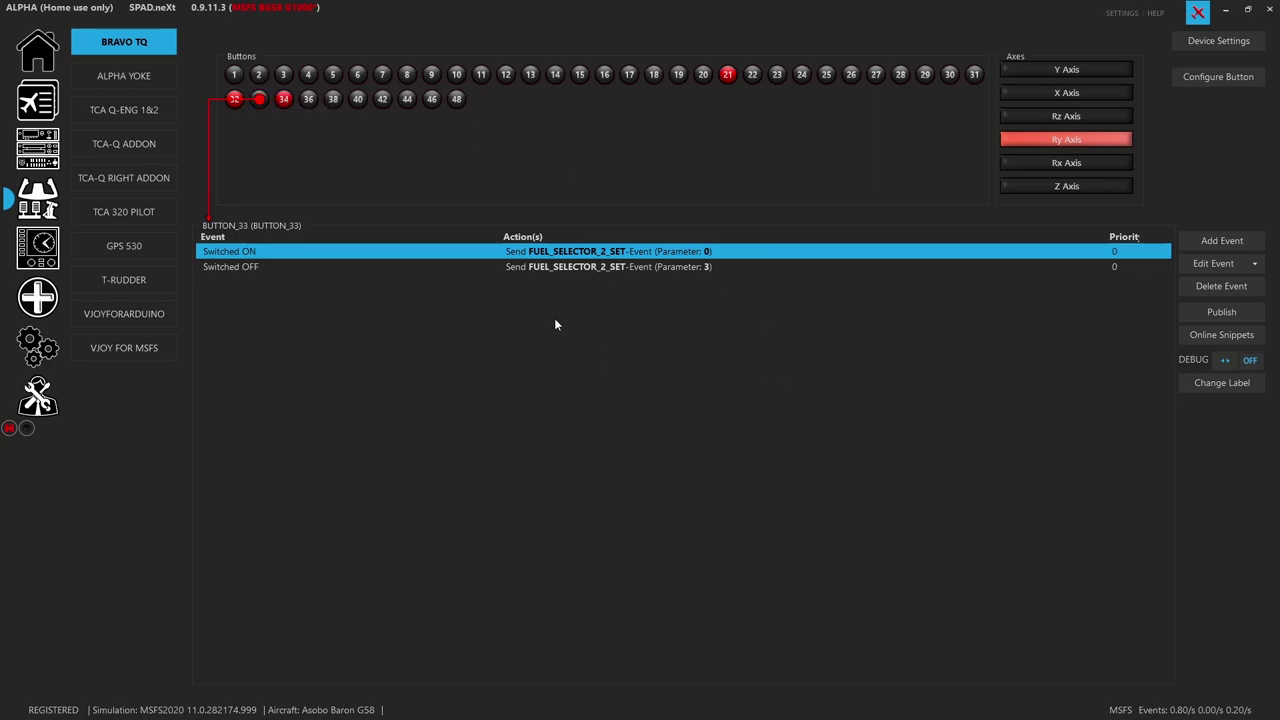
Step: Check which events are programmed on Bravo TQ buttons 29, 30 and 31
{"action": "left_click", "coordinate": [923, 80]}
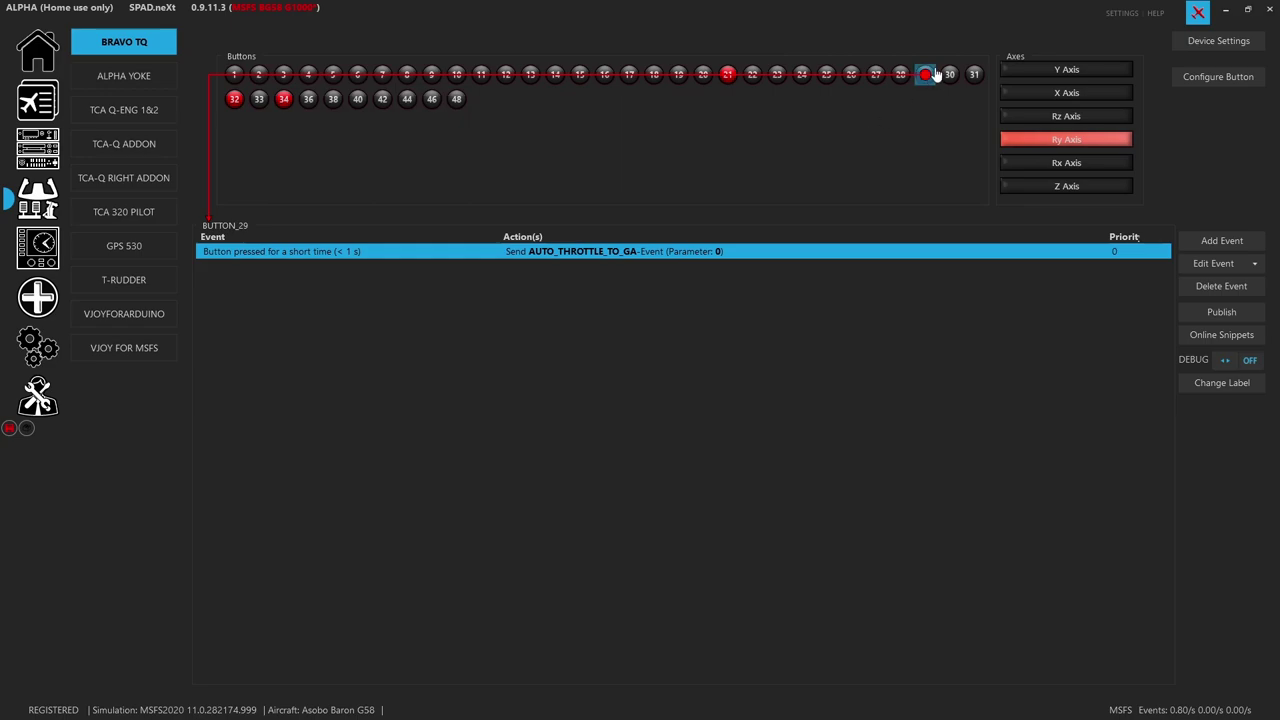
{"action": "left_click", "coordinate": [954, 86]}
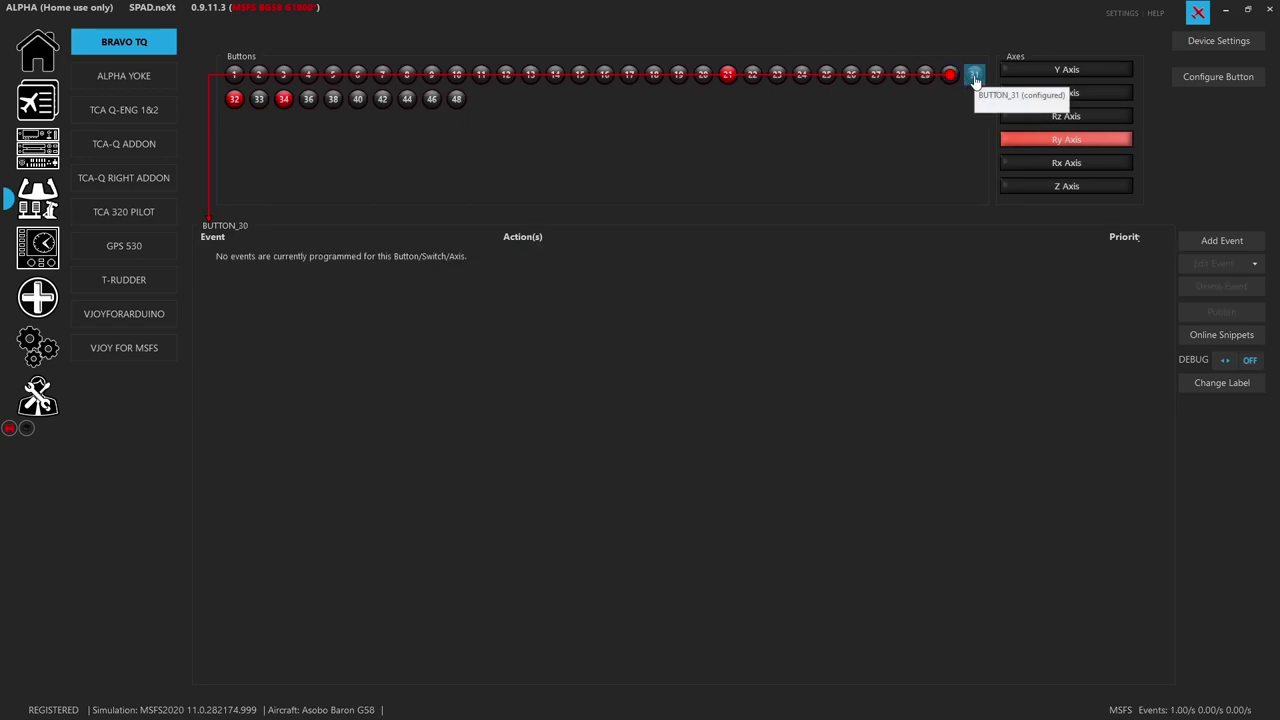
{"action": "left_click", "coordinate": [975, 77]}
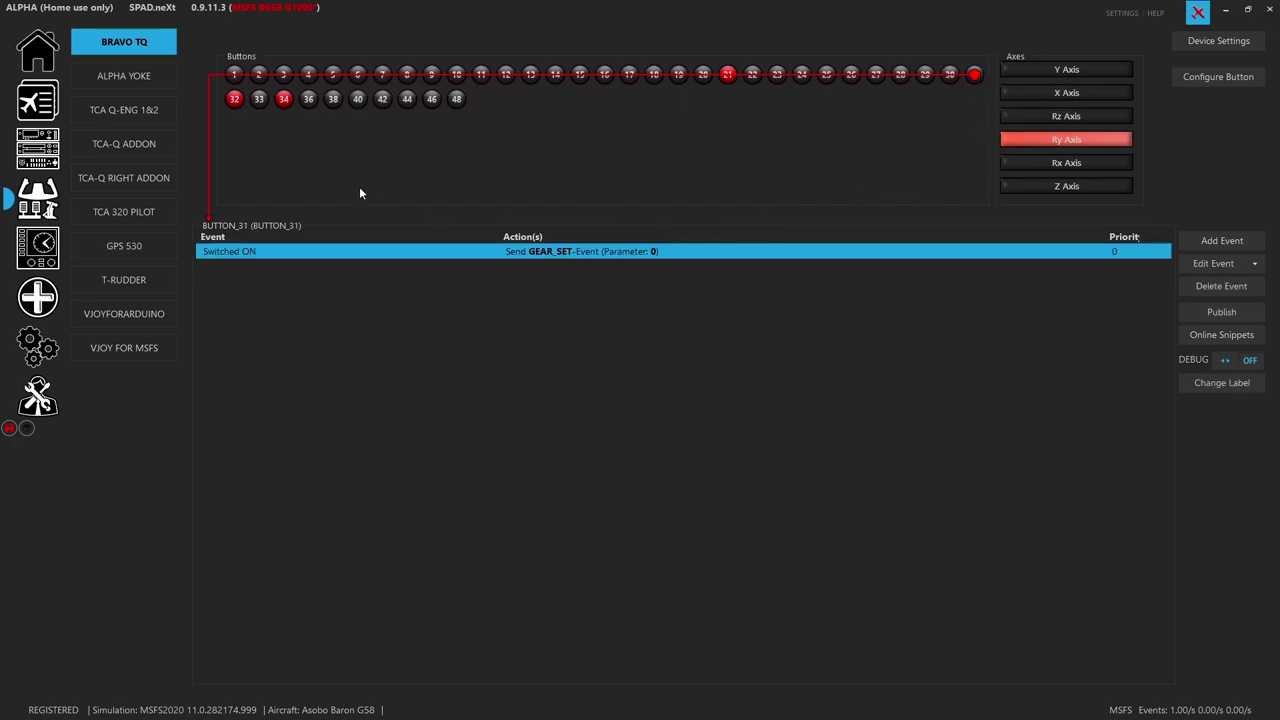
Step: Compare the GEAR_SET events of buttons 31 and 32, locating the gear lever in BravoButtonImage.png
{"action": "left_click", "coordinate": [238, 103]}
{"action": "key", "text": "alt+Tab"}
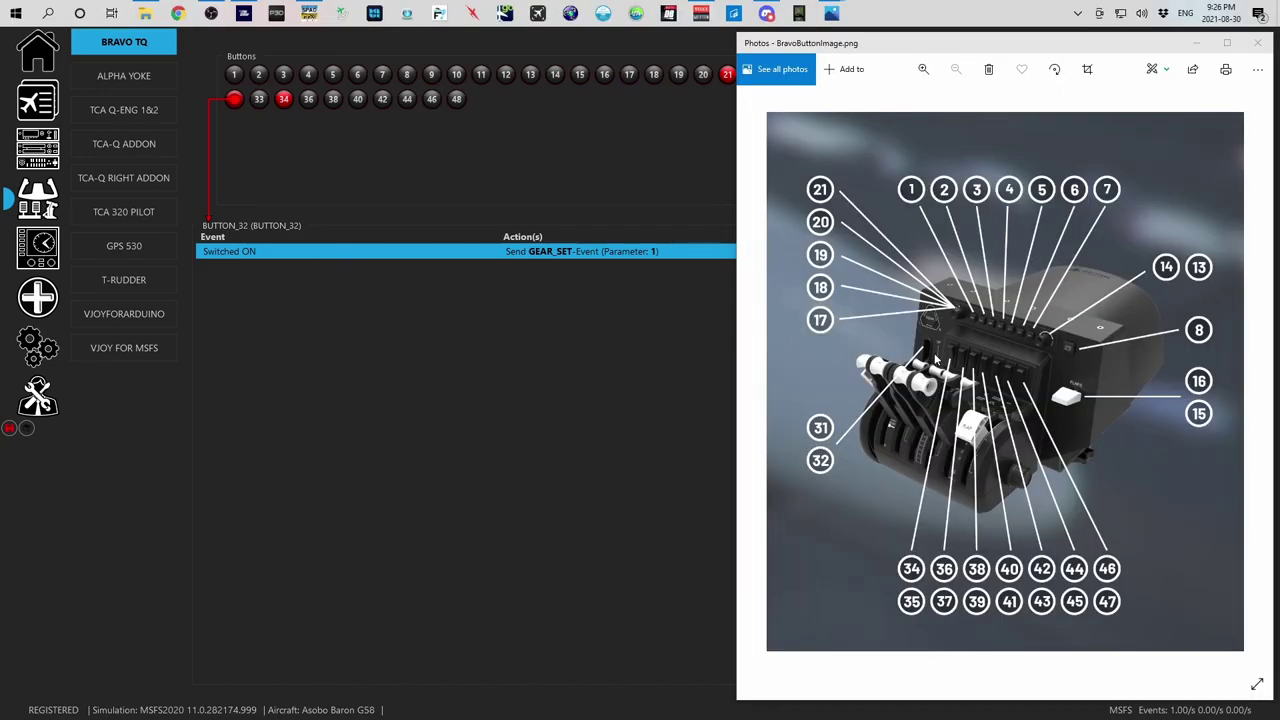
{"action": "left_click", "coordinate": [419, 350]}
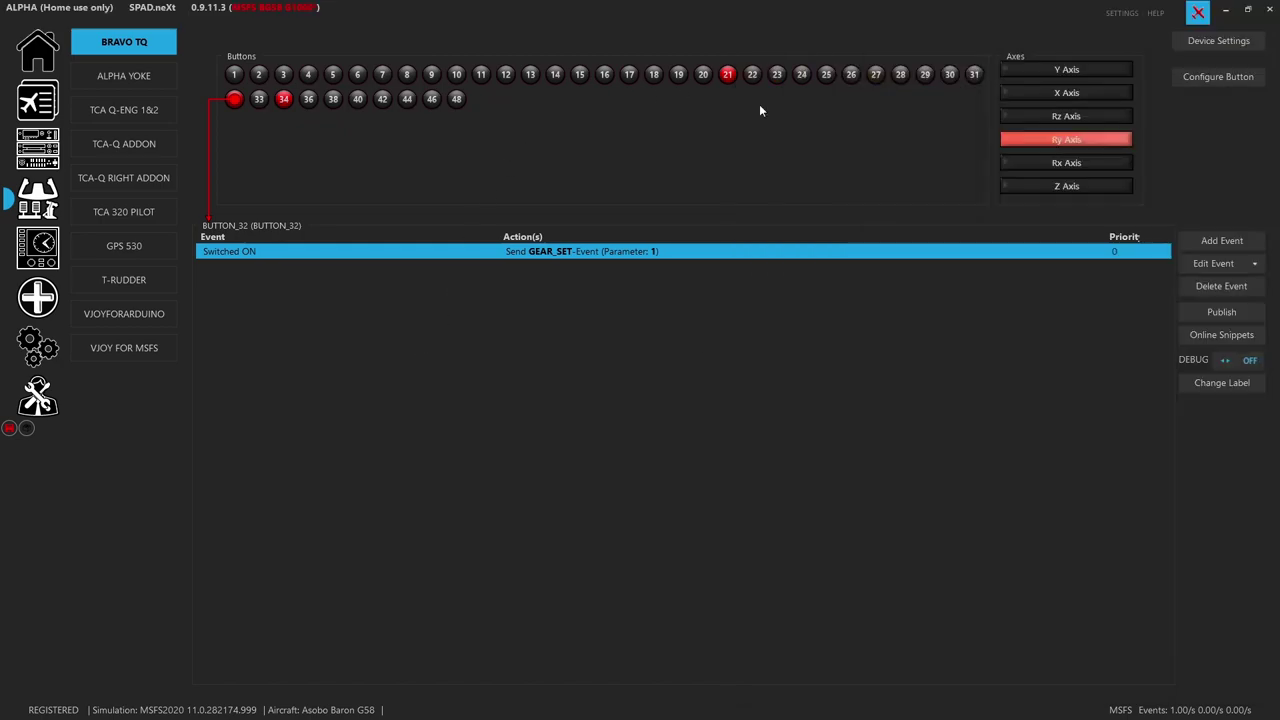
{"action": "left_click", "coordinate": [974, 74]}
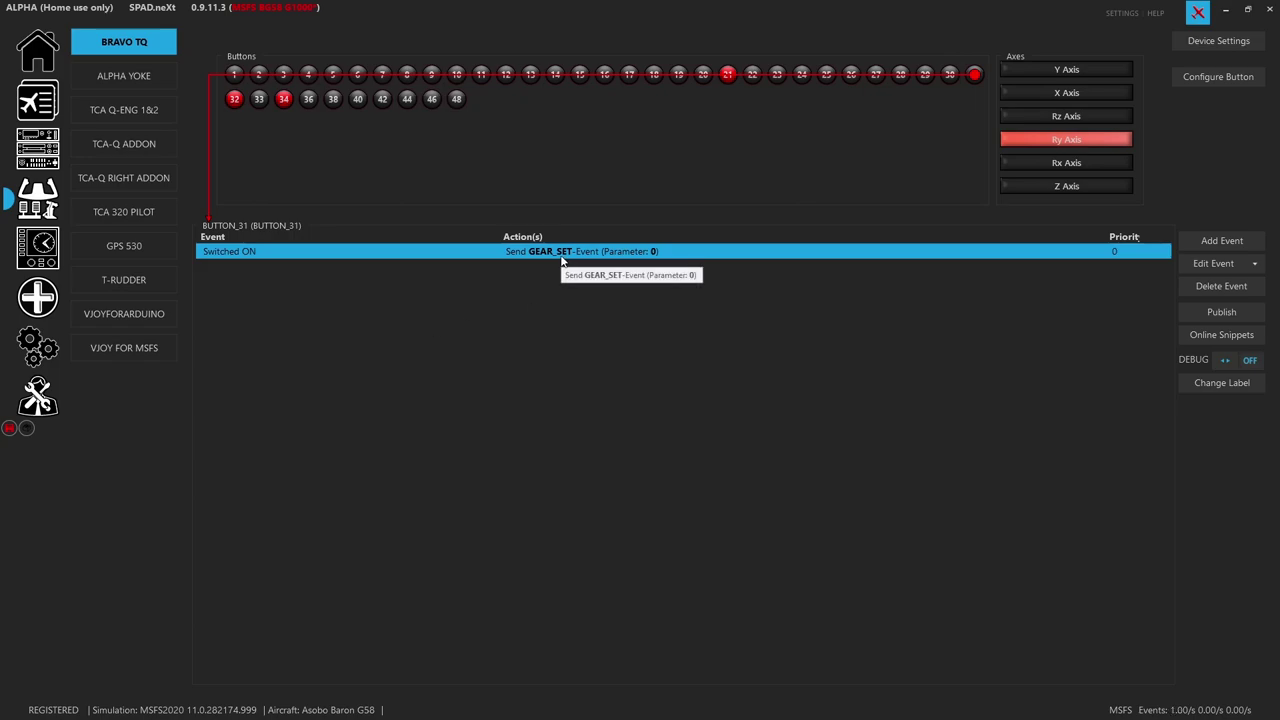
{"action": "left_click", "coordinate": [236, 101]}
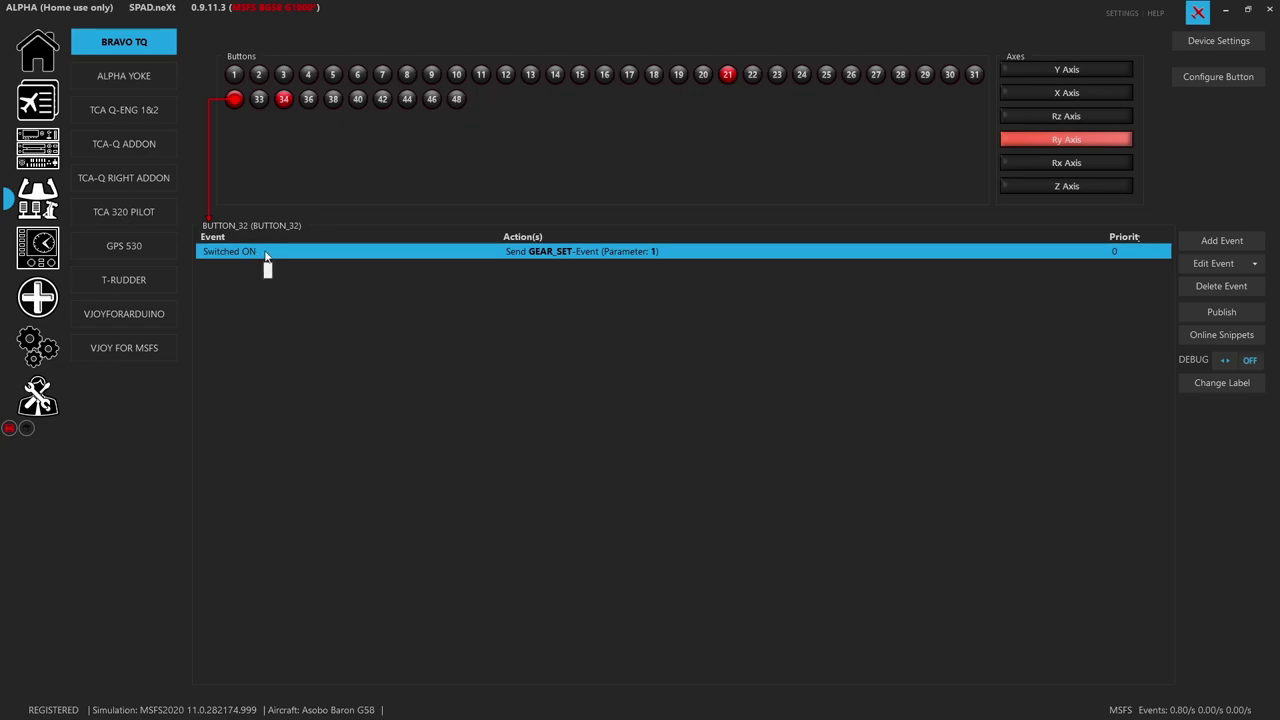
Step: Review the events of buttons 33 and 34, locating the rocker switches in BravoButtonImage.png
{"action": "left_click", "coordinate": [259, 100]}
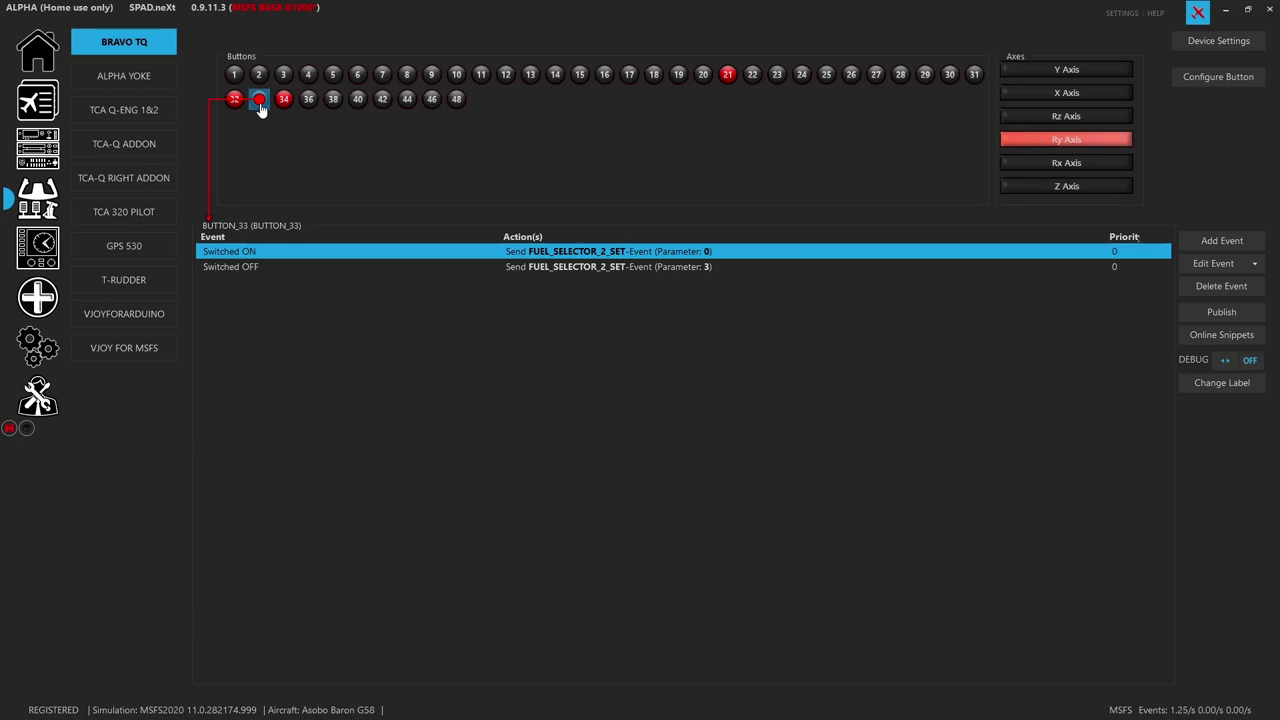
{"action": "left_click", "coordinate": [284, 100]}
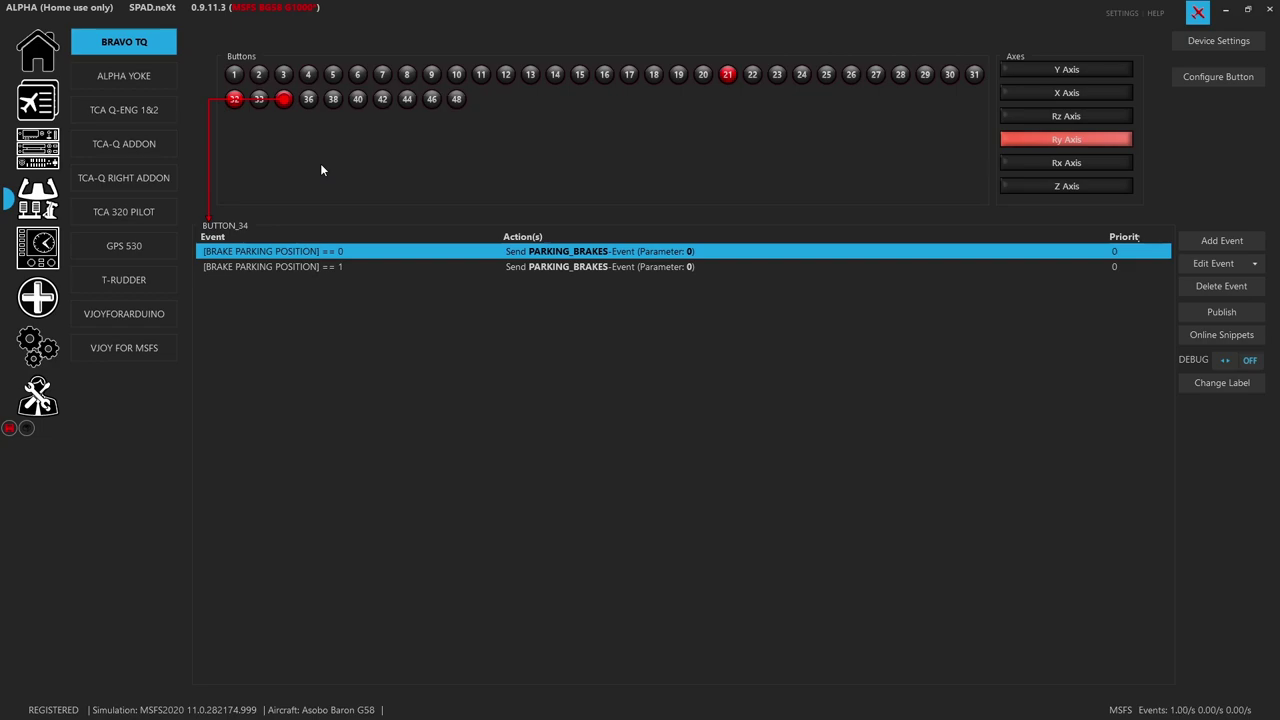
{"action": "key", "text": "alt+Tab"}
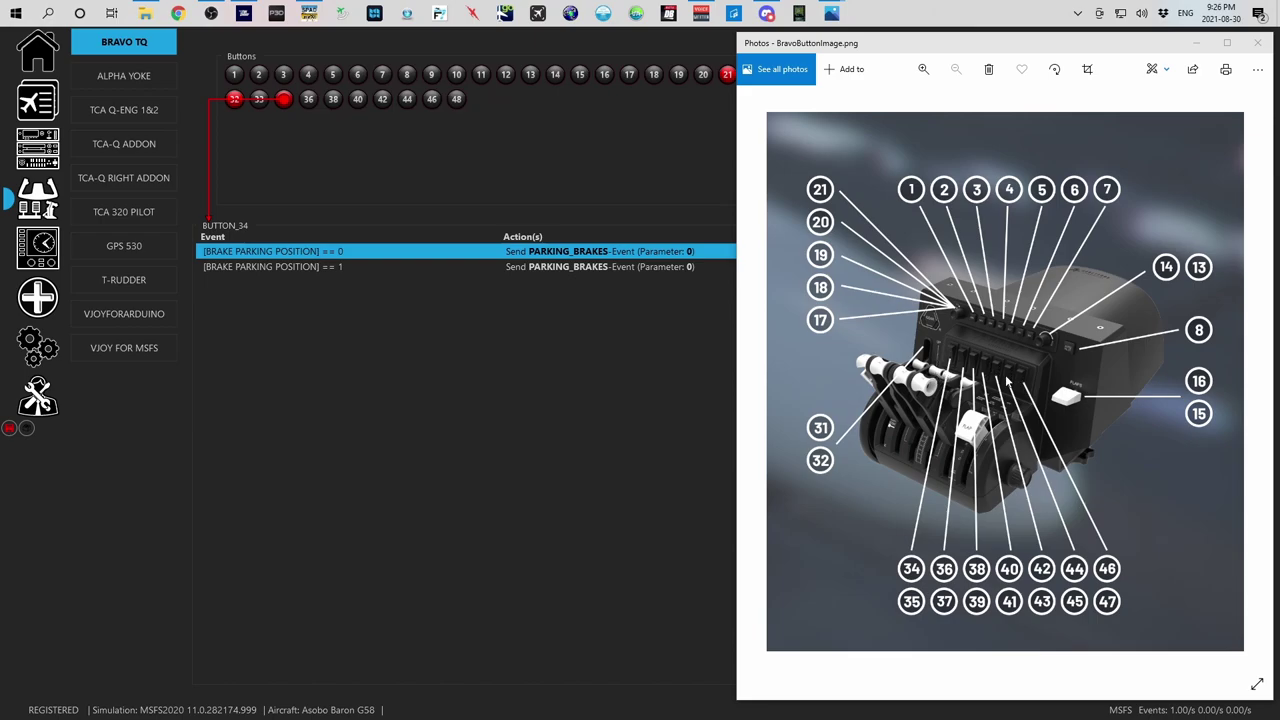
{"action": "left_click", "coordinate": [594, 464]}
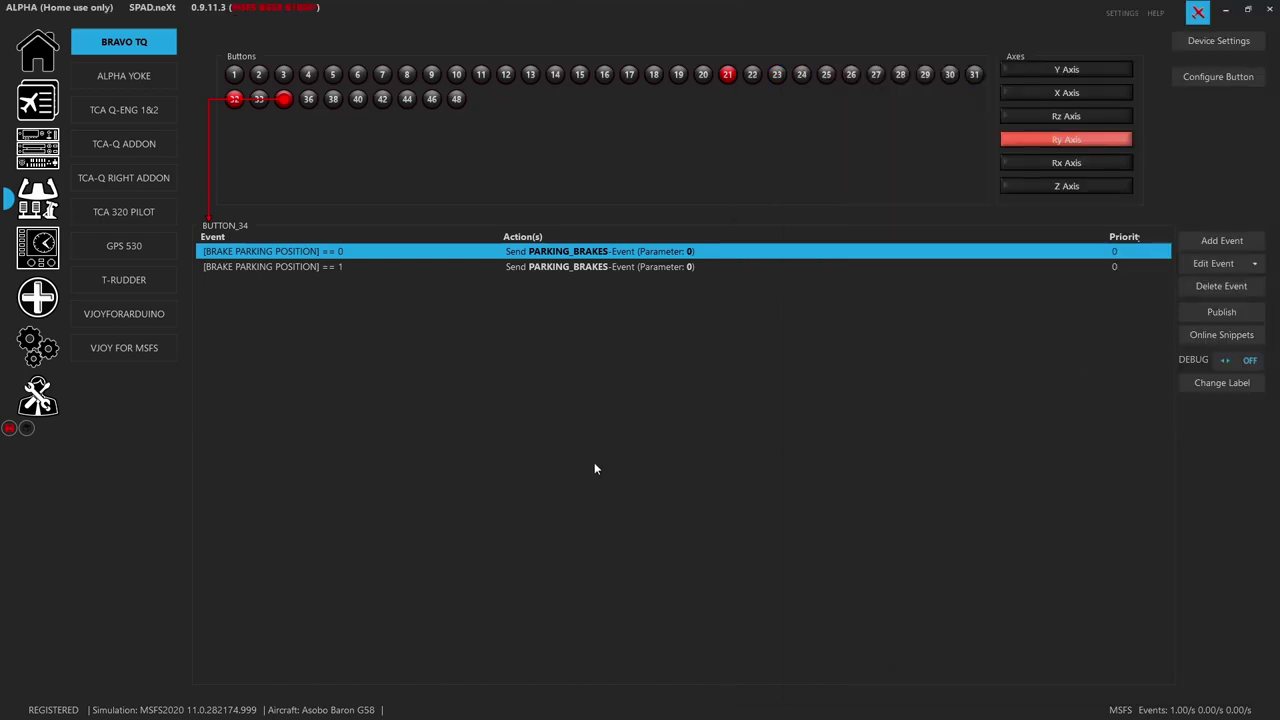
Step: Review the programmed events of the remaining buttons 36, 38, 40, 42, 44, 46 and 48
{"action": "left_click", "coordinate": [308, 100]}
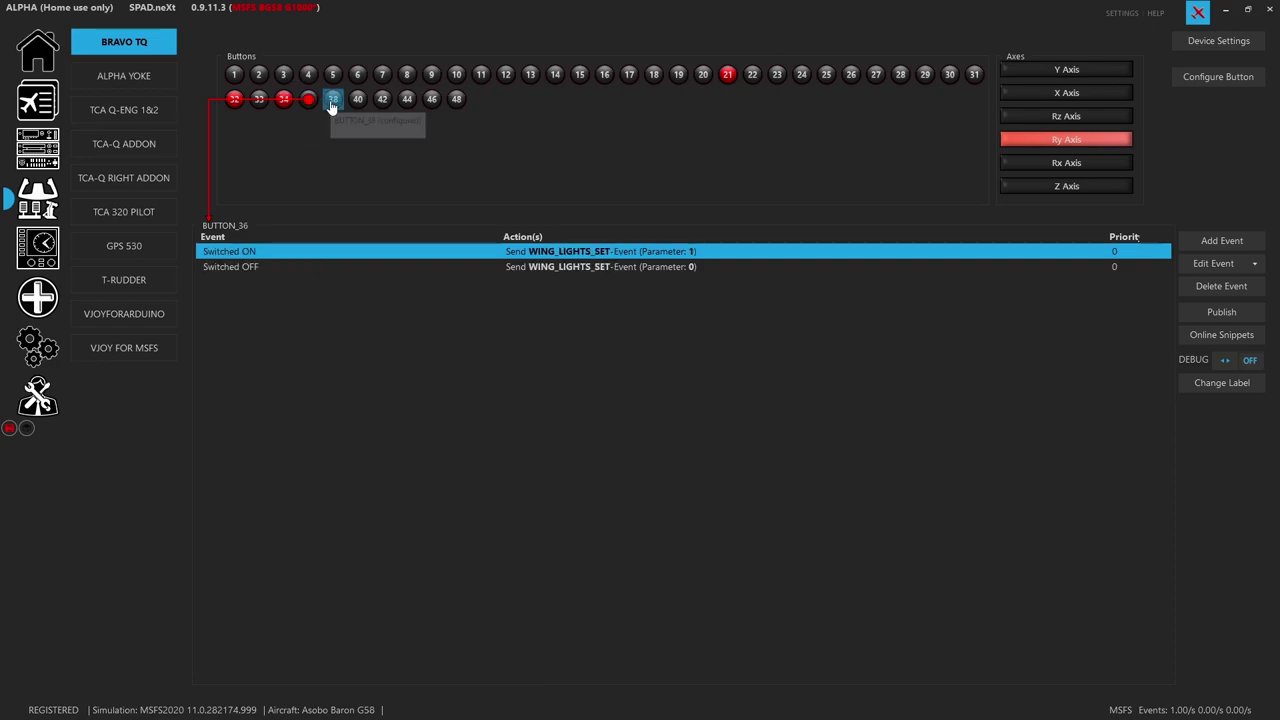
{"action": "left_click", "coordinate": [332, 100]}
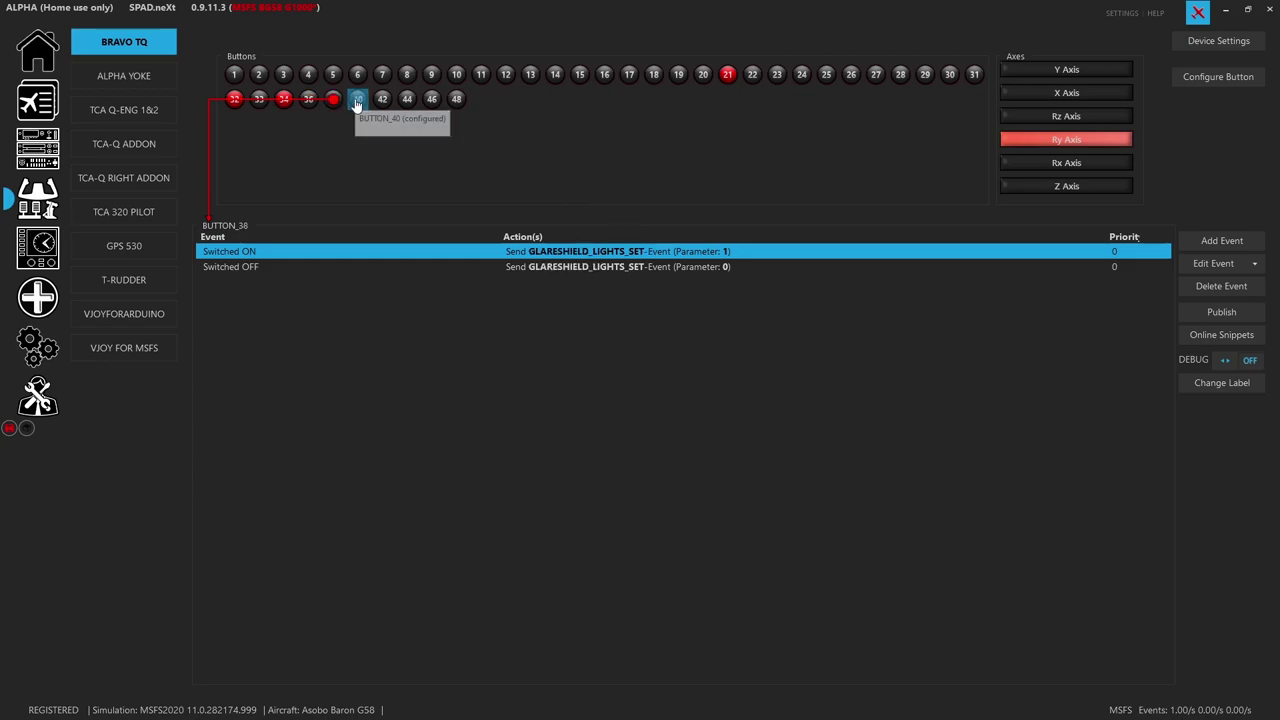
{"action": "left_click", "coordinate": [357, 100]}
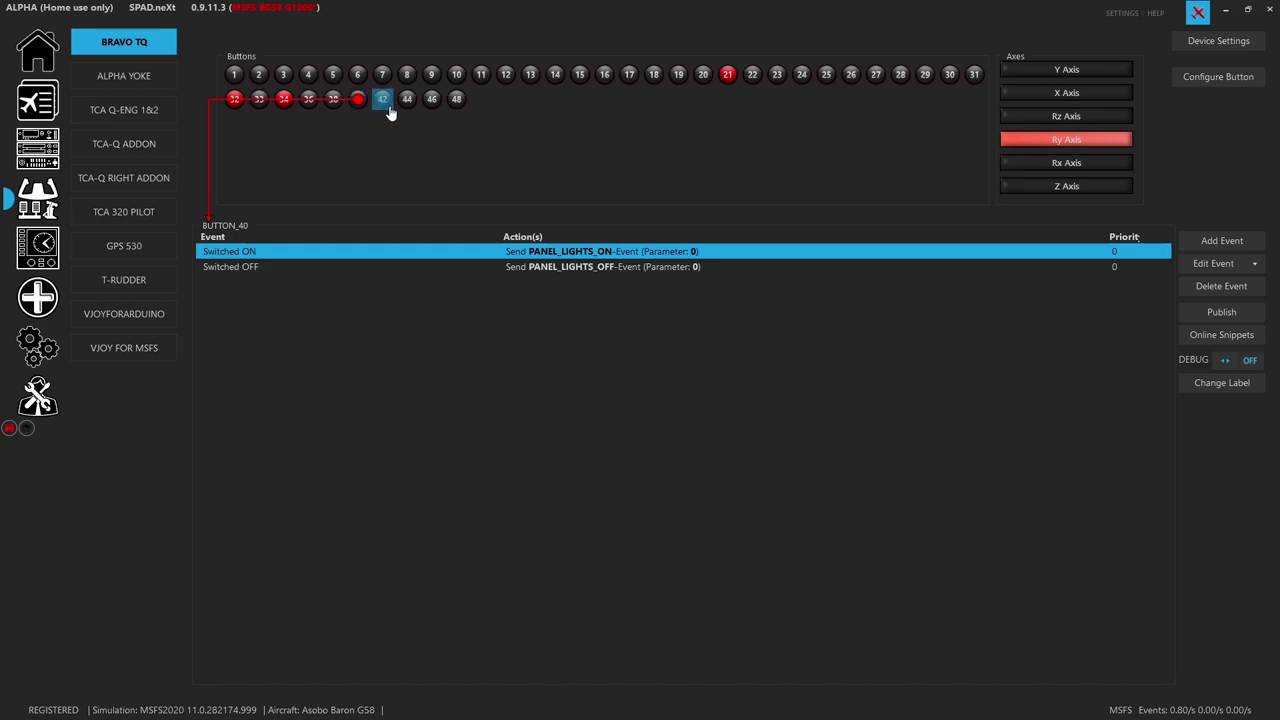
{"action": "left_click", "coordinate": [389, 112]}
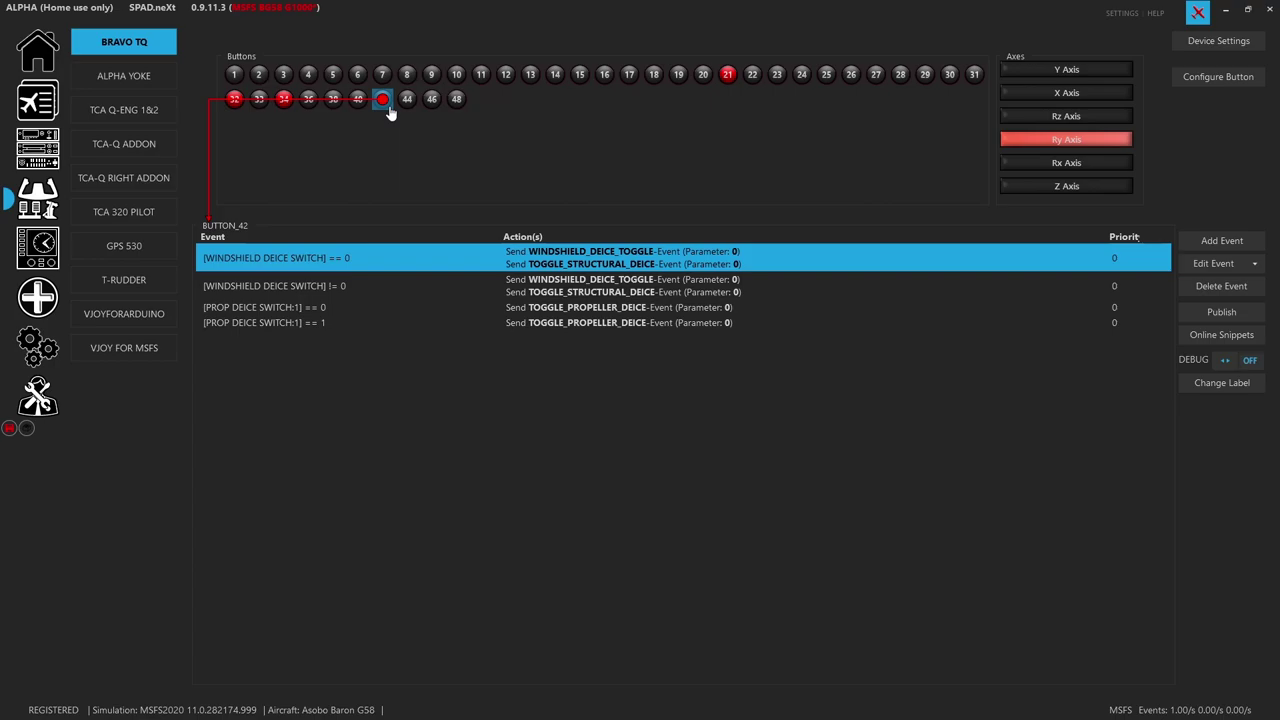
{"action": "left_click", "coordinate": [404, 106]}
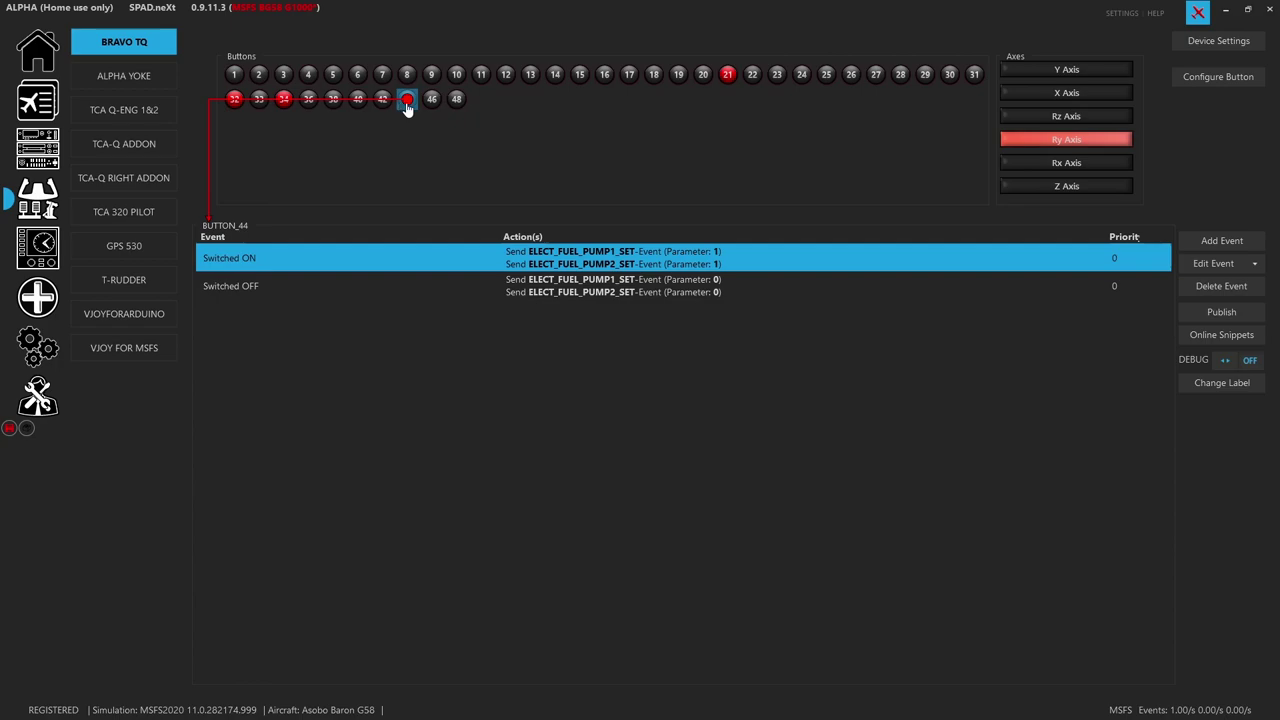
{"action": "left_click", "coordinate": [430, 106]}
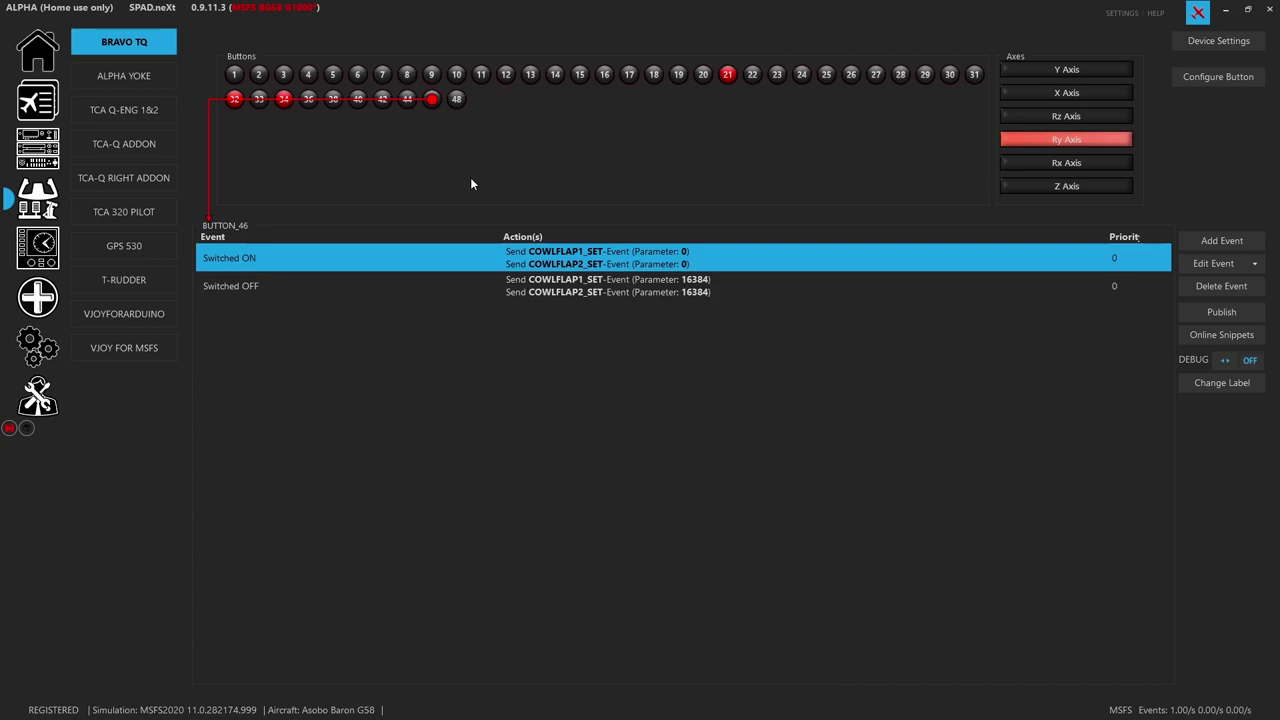
{"action": "left_click", "coordinate": [456, 99]}
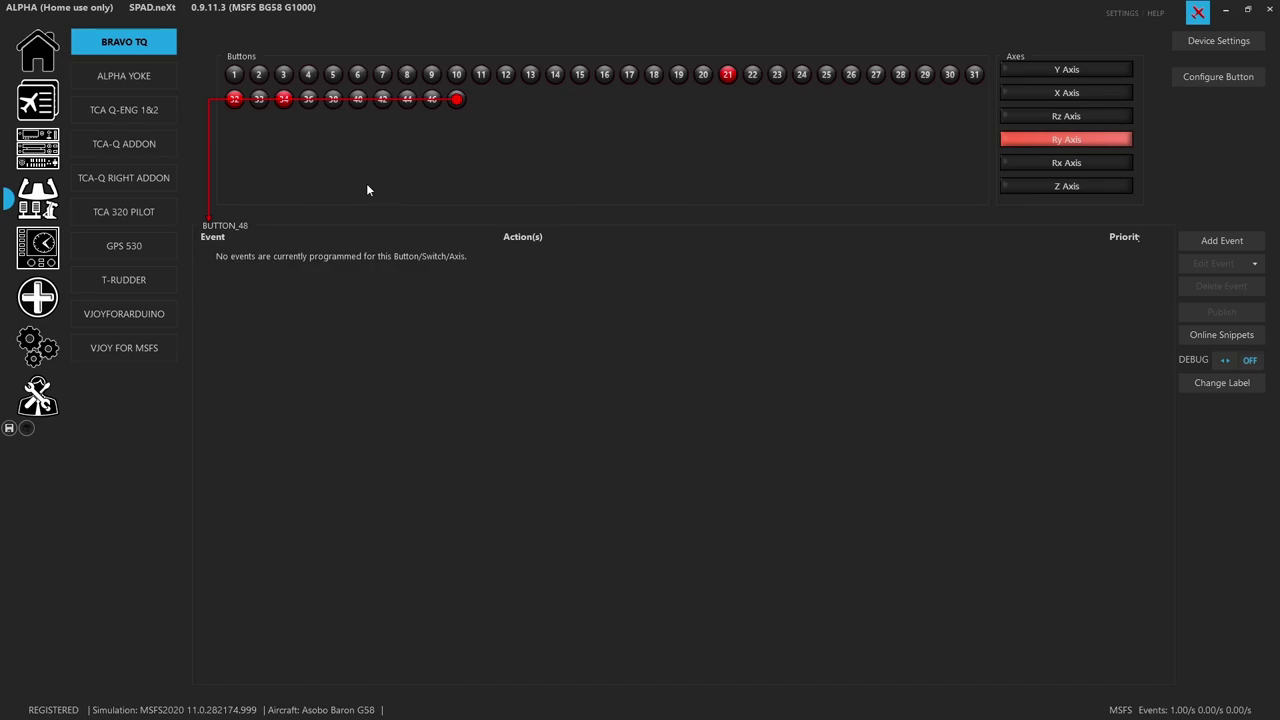
Step: Check the Alpha Yoke's BUTTON_1 configuration and examine the type assigned to each of its buttons in the global device settings
{"action": "left_click", "coordinate": [1211, 82]}
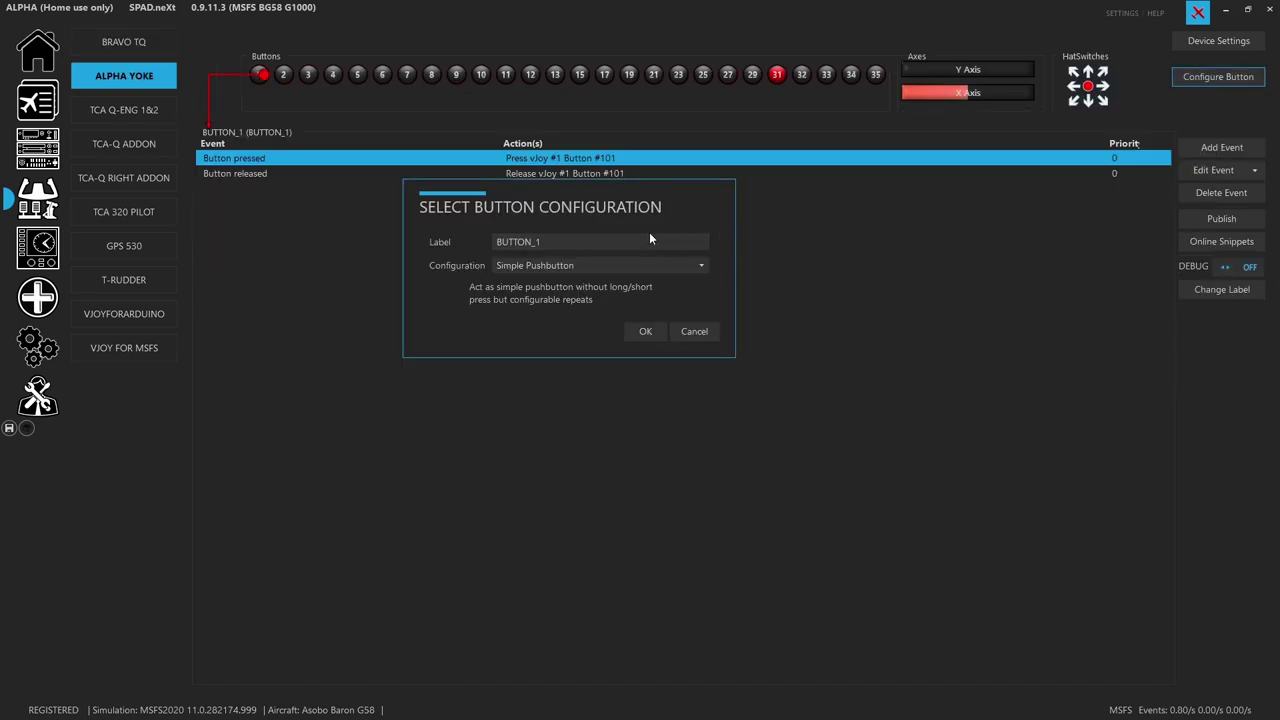
{"action": "left_click", "coordinate": [700, 331]}
{"action": "left_click", "coordinate": [1219, 44]}
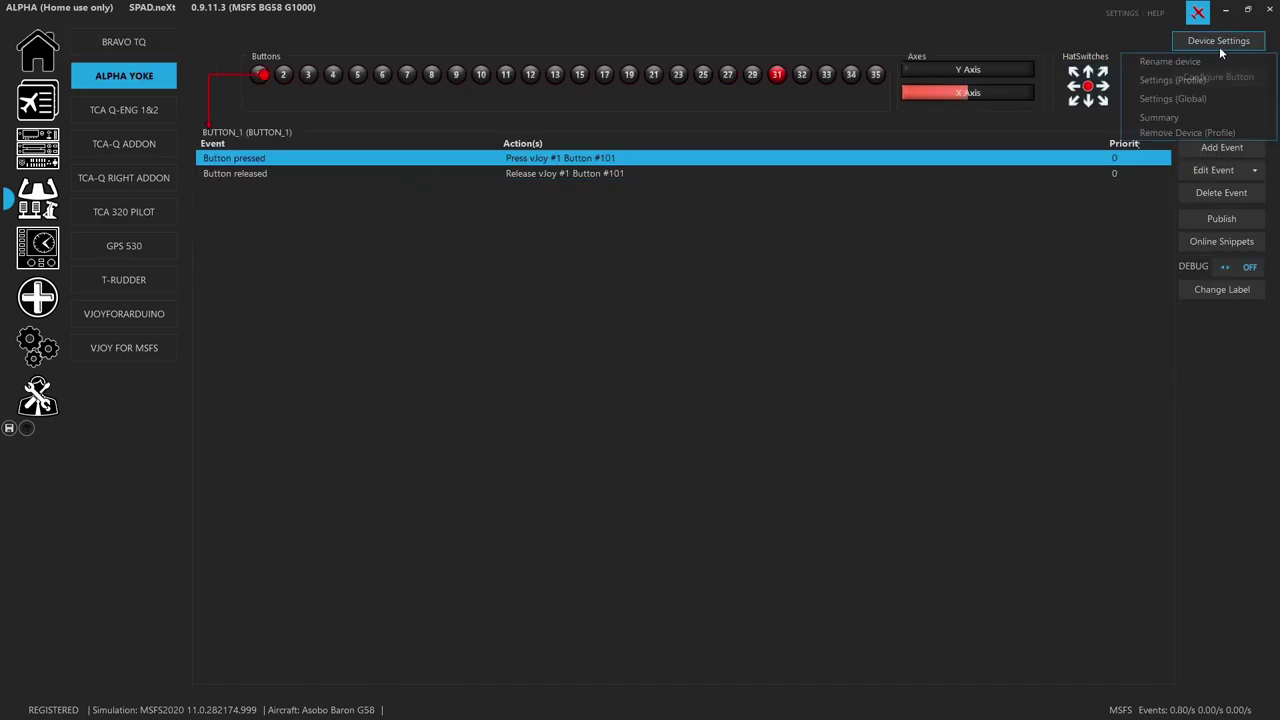
{"action": "left_click", "coordinate": [1153, 95]}
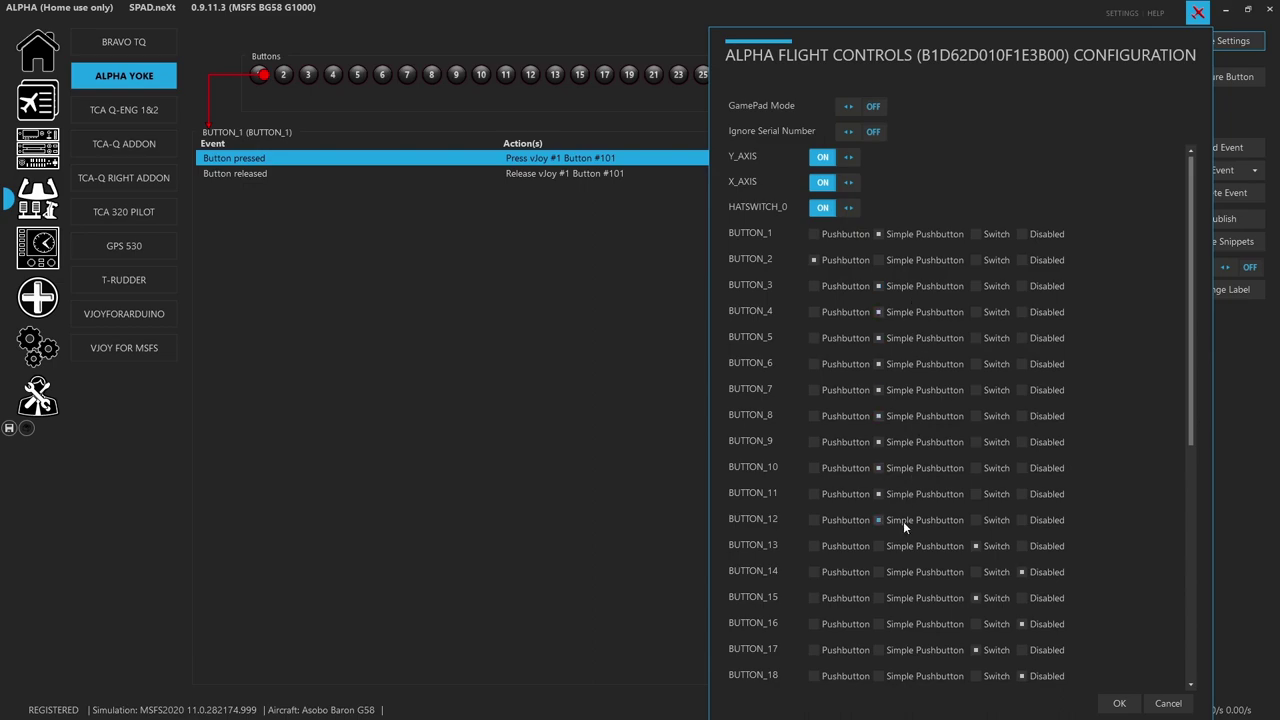
{"action": "scroll", "coordinate": [903, 521], "scroll_direction": "down", "scroll_amount": 5}
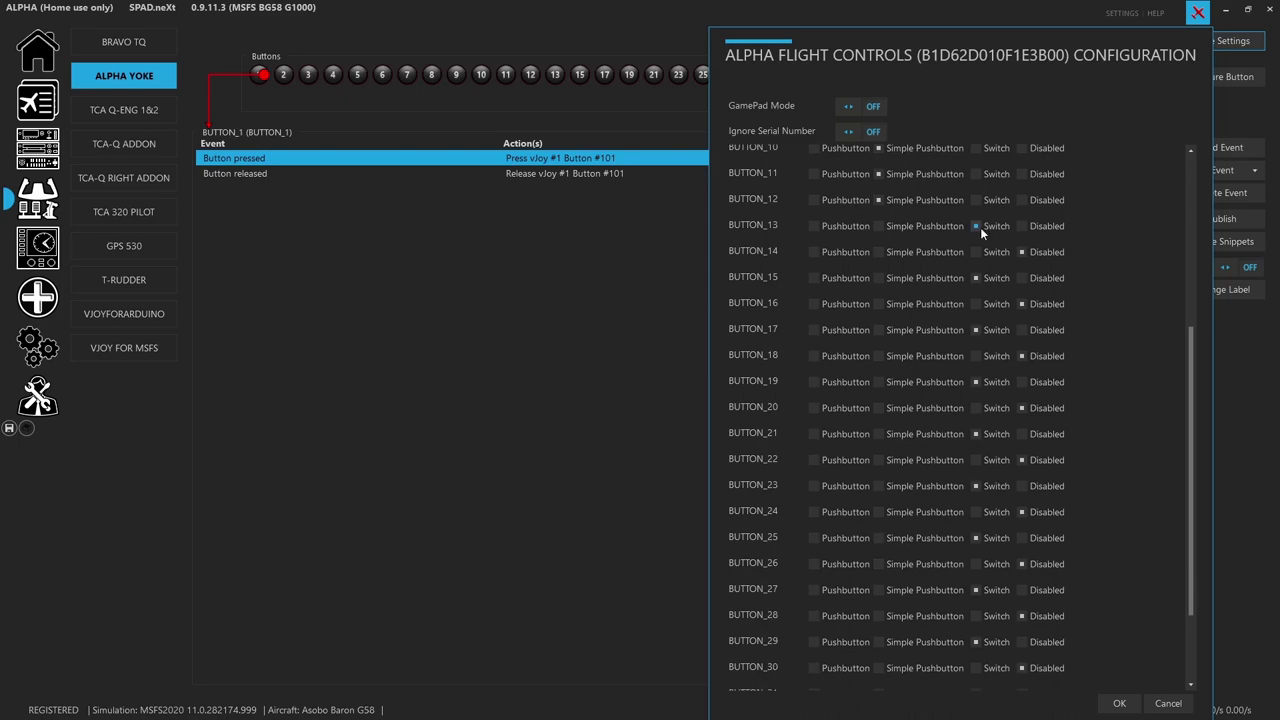
{"action": "scroll", "coordinate": [980, 227], "scroll_direction": "down", "scroll_amount": 2}
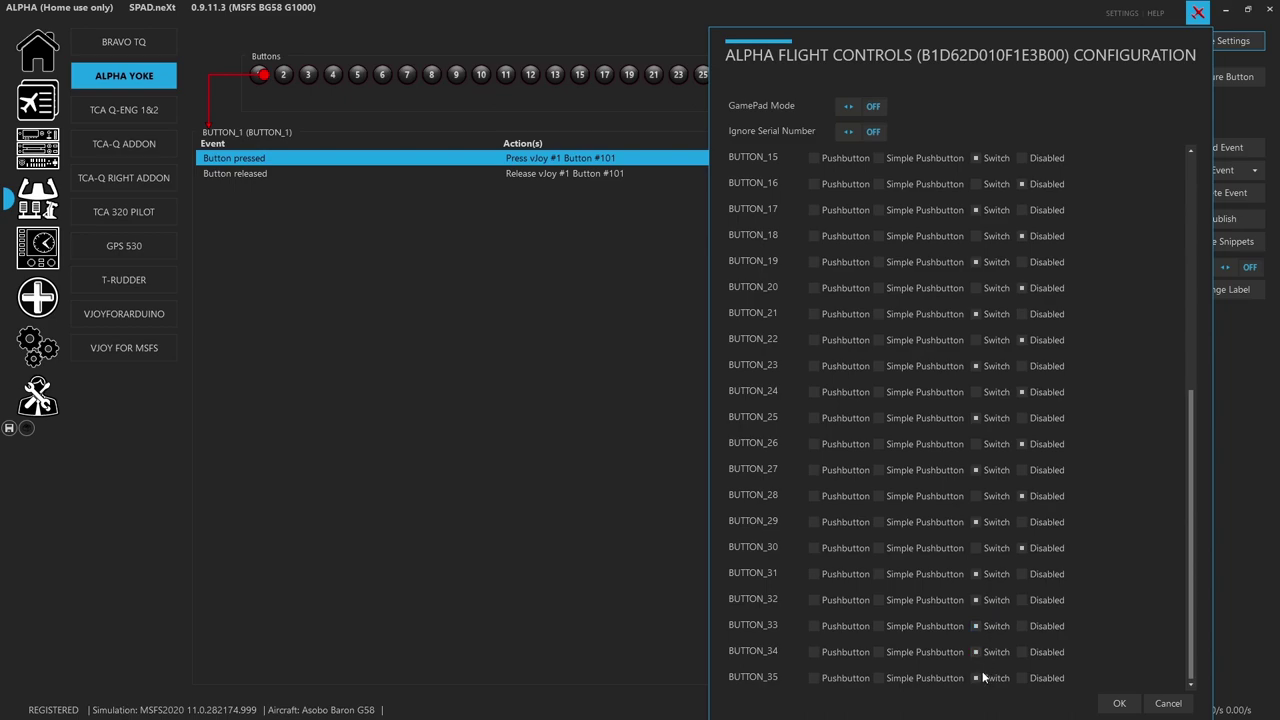
{"action": "left_click", "coordinate": [1119, 703]}
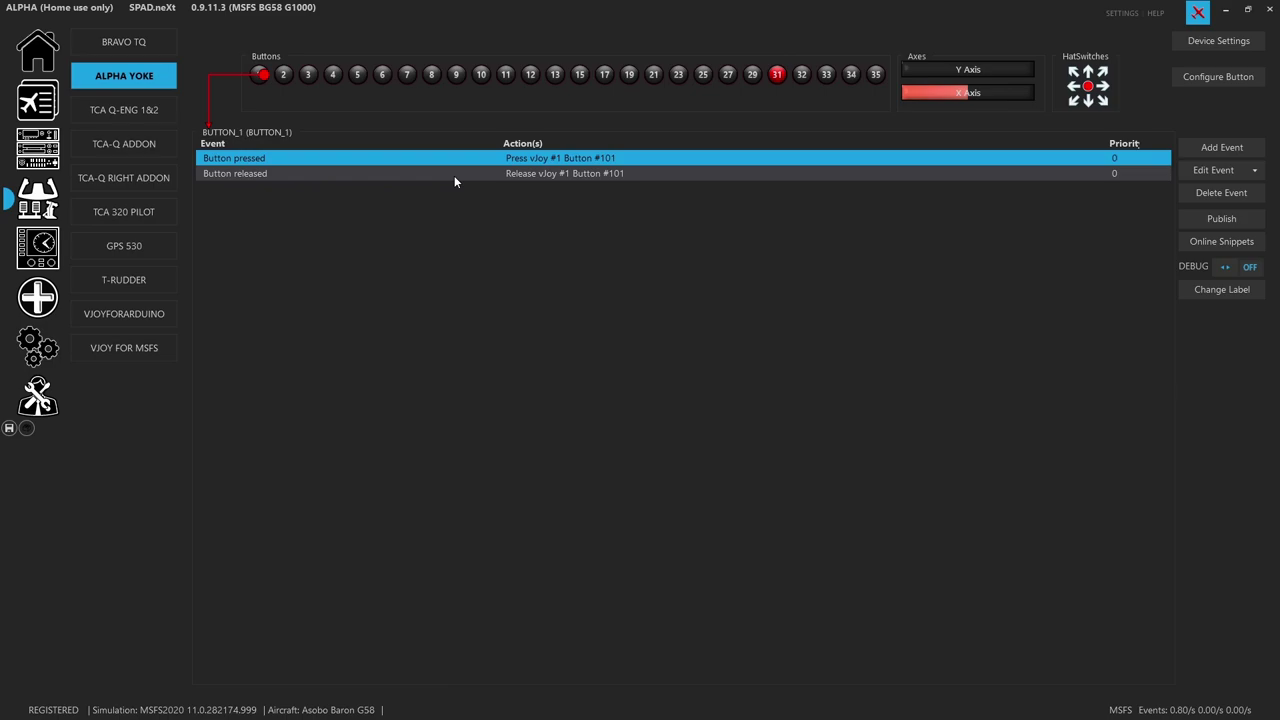
Step: Review the programmed events of Alpha Yoke buttons 2, 3 and 4
{"action": "left_click", "coordinate": [288, 77]}
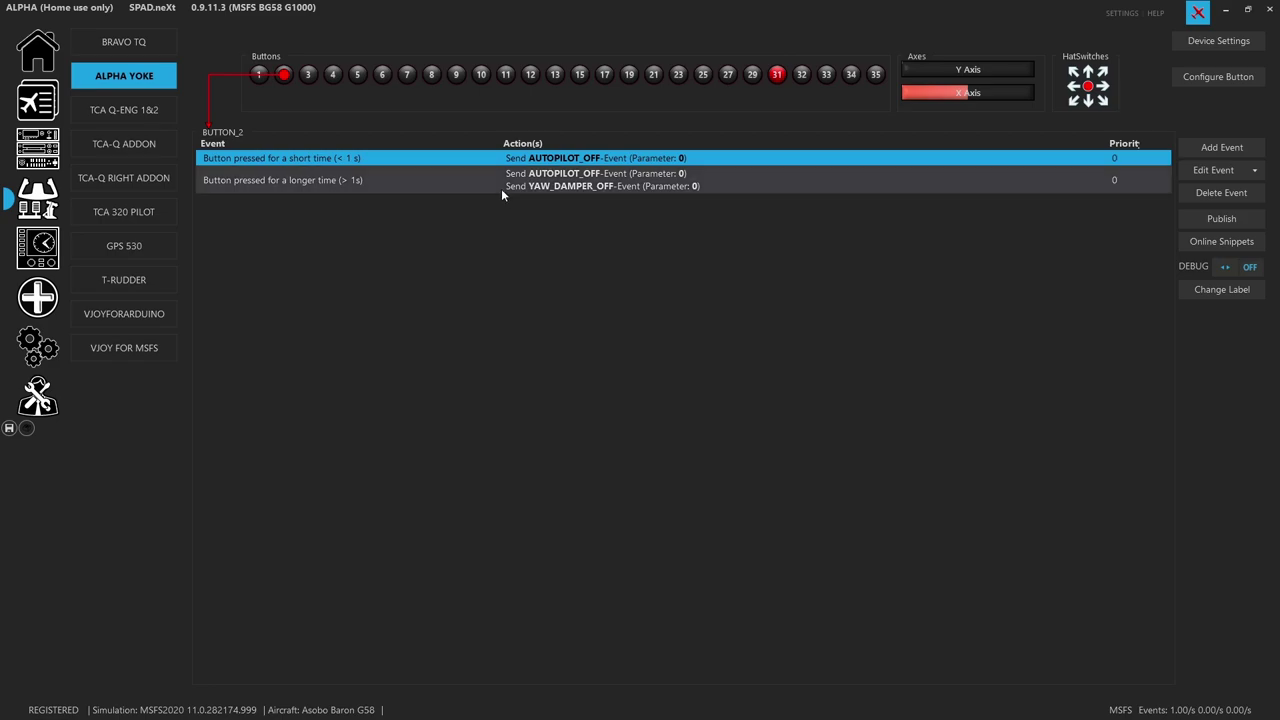
{"action": "left_click", "coordinate": [309, 76]}
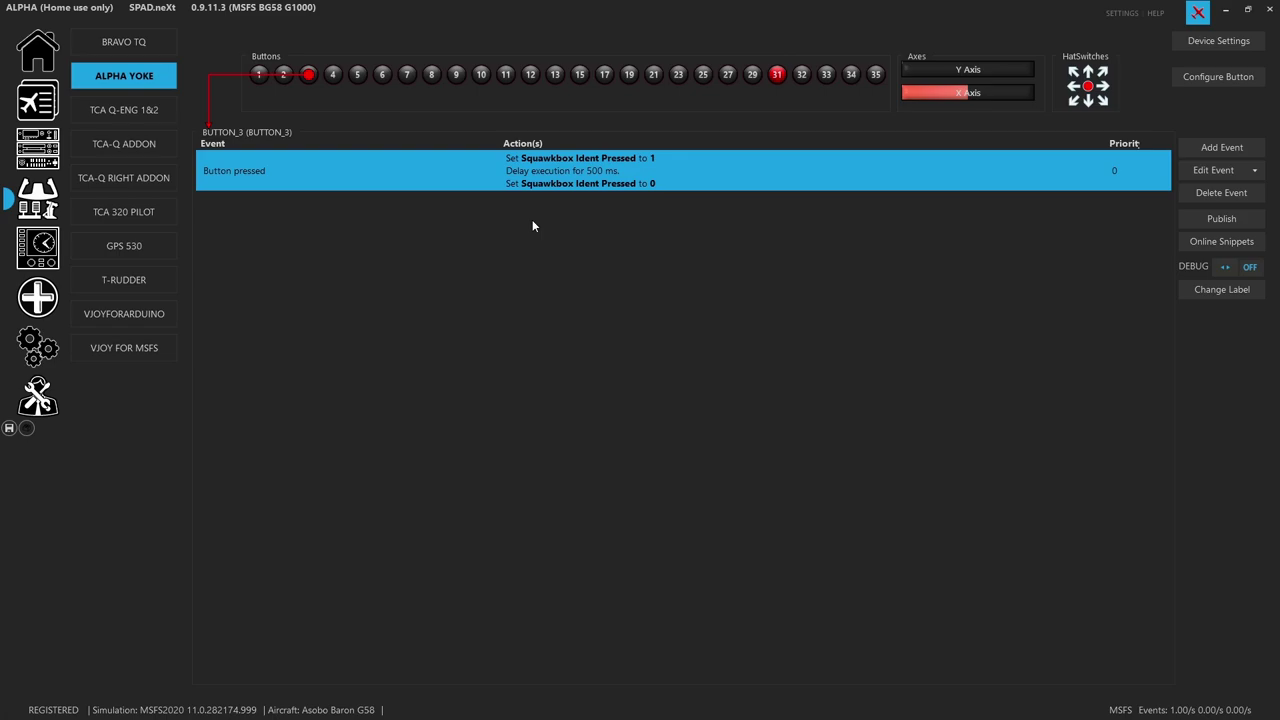
{"action": "left_click", "coordinate": [340, 86]}
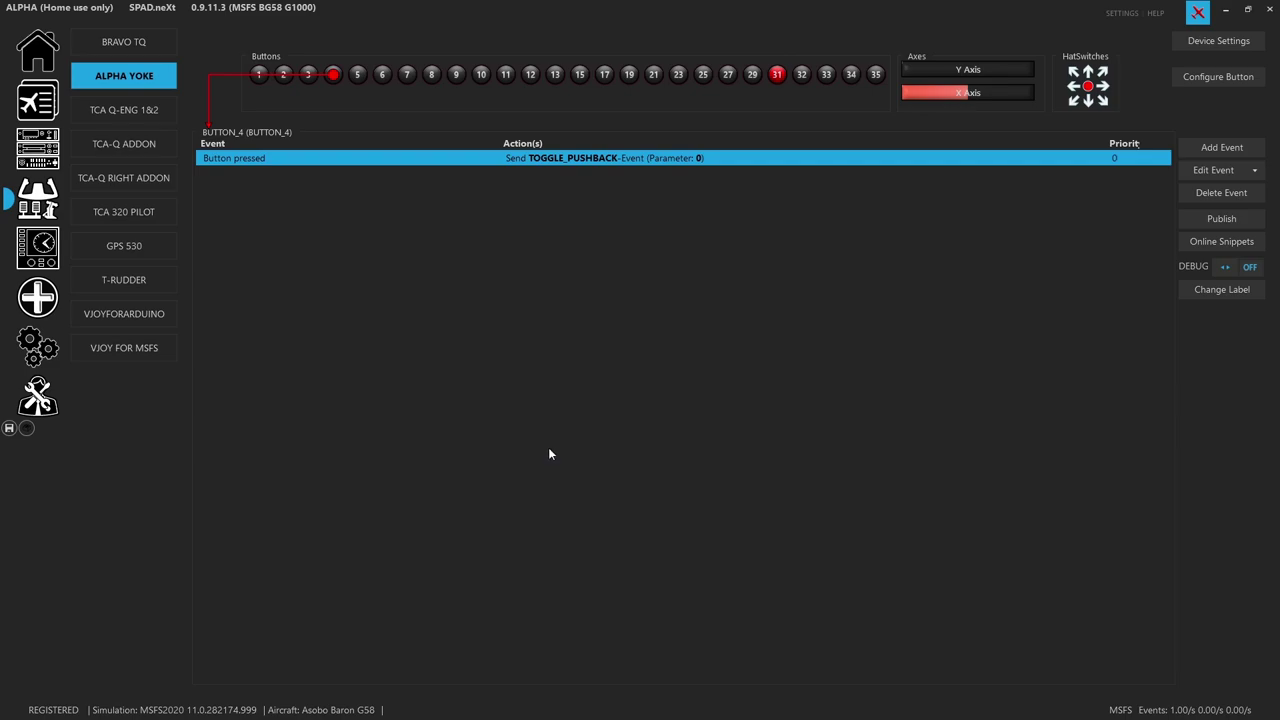
Step: Review the conditions and trim events of Alpha Yoke buttons 5 to 10, and check buttons 11 and 12 for events
{"action": "left_click", "coordinate": [362, 78]}
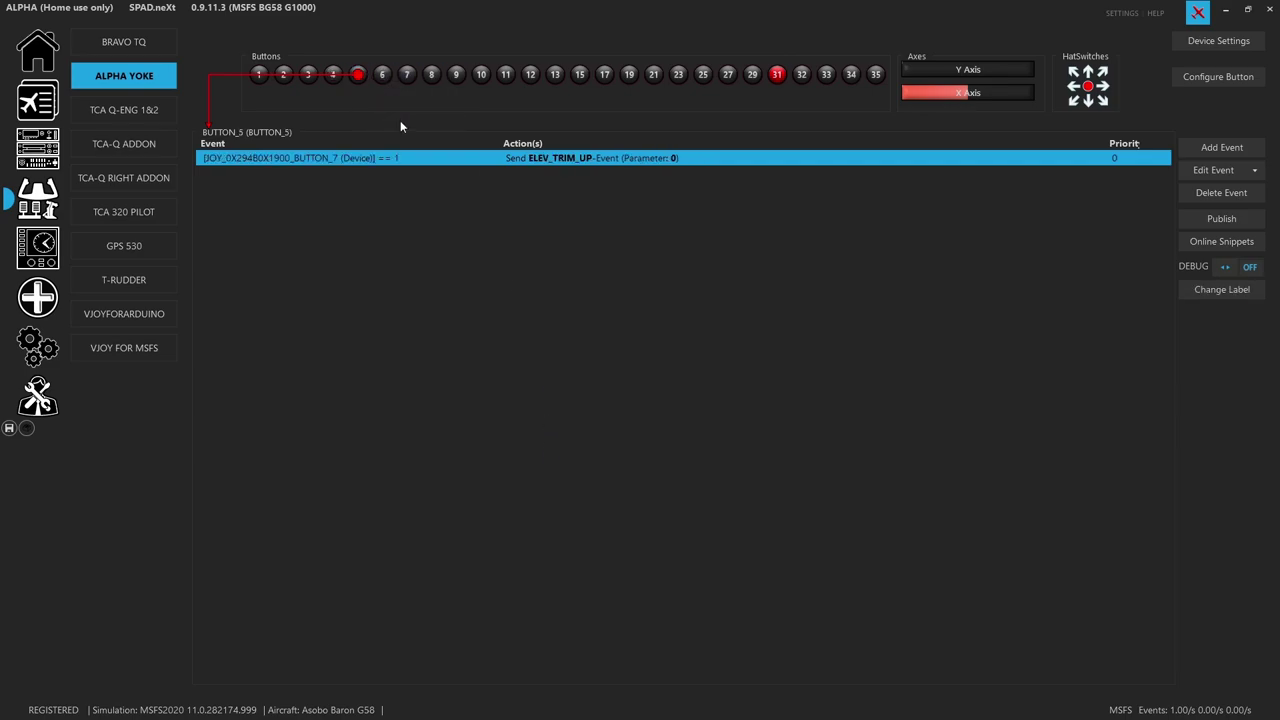
{"action": "left_click", "coordinate": [383, 76]}
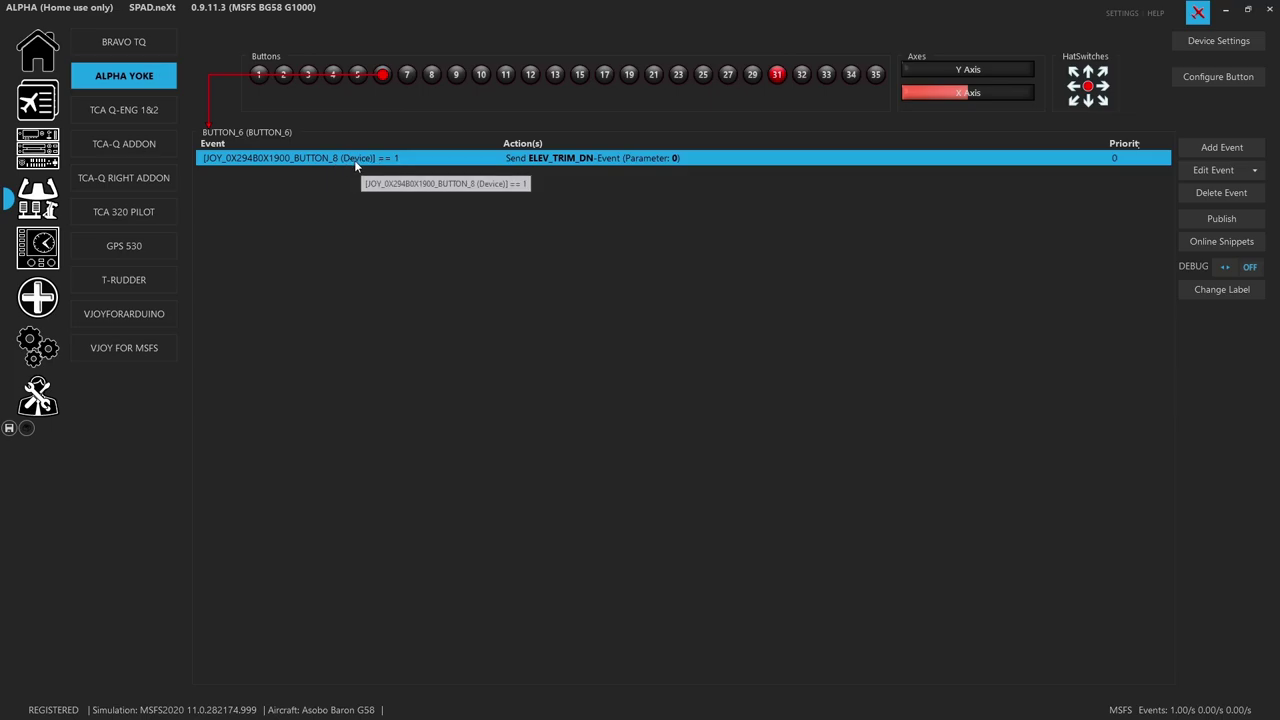
{"action": "left_click", "coordinate": [430, 78]}
{"action": "left_click", "coordinate": [407, 77]}
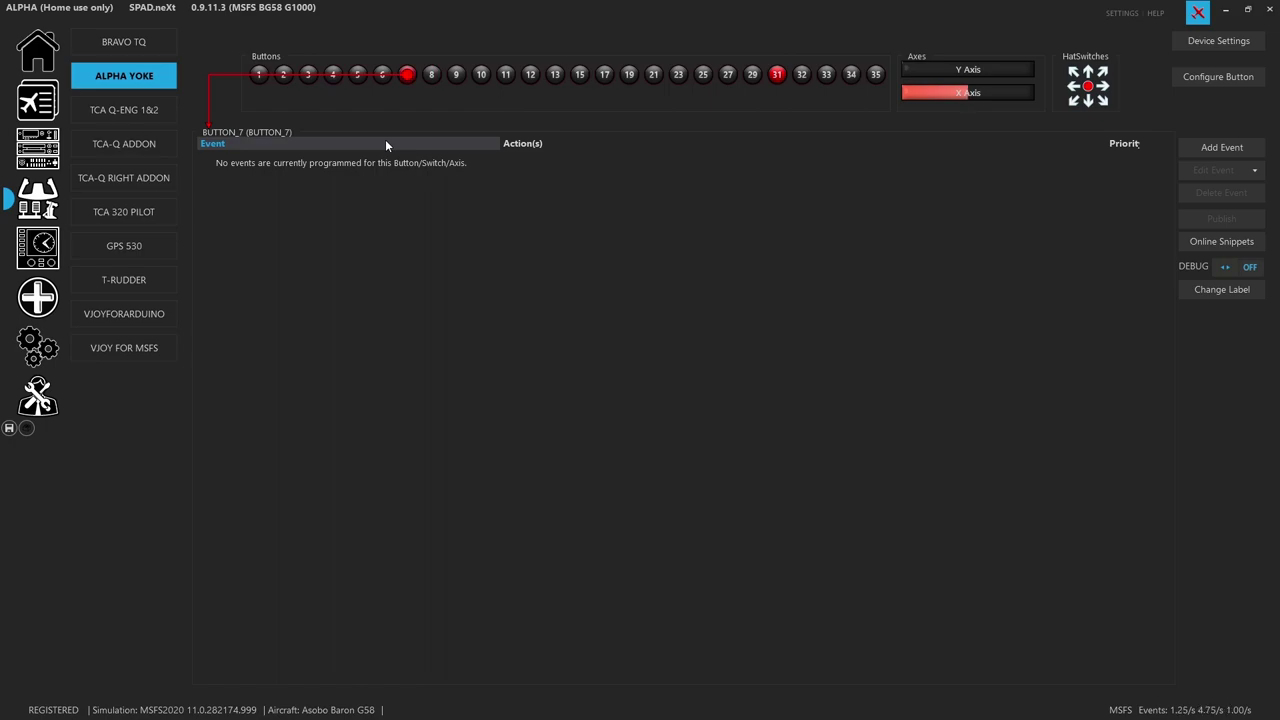
{"action": "left_click", "coordinate": [456, 74]}
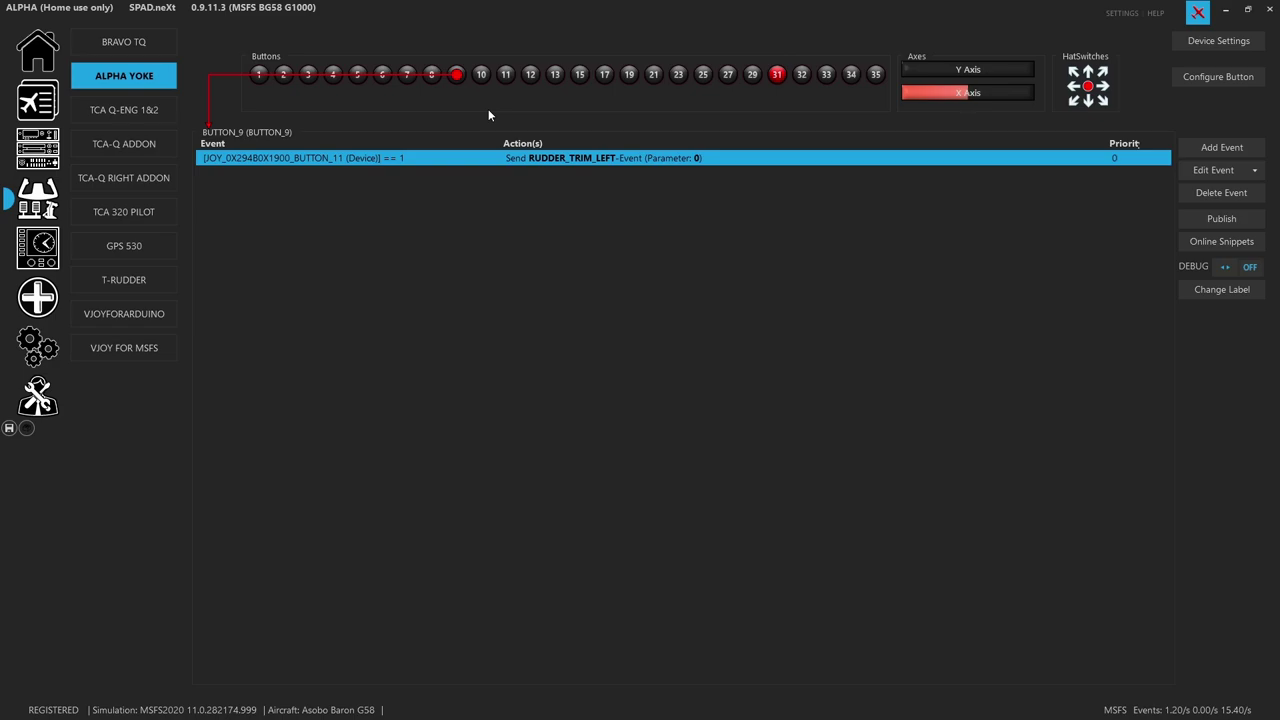
{"action": "left_click", "coordinate": [481, 75]}
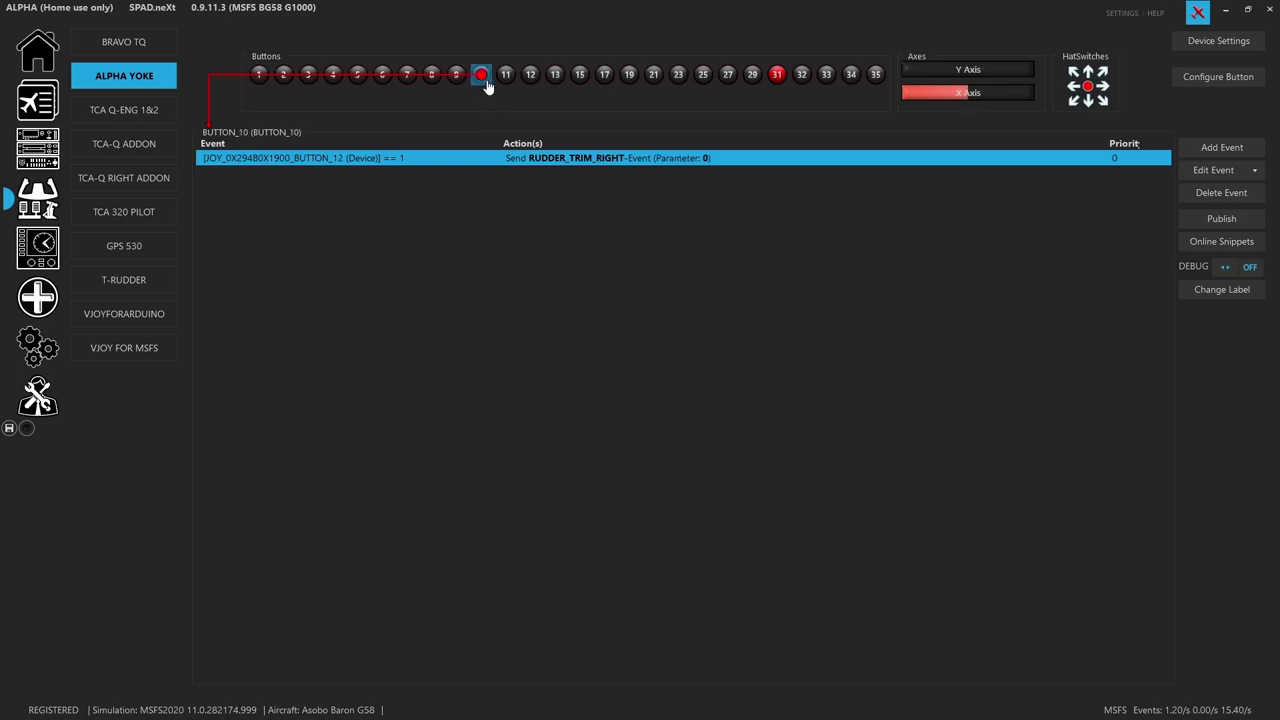
{"action": "left_click", "coordinate": [505, 77]}
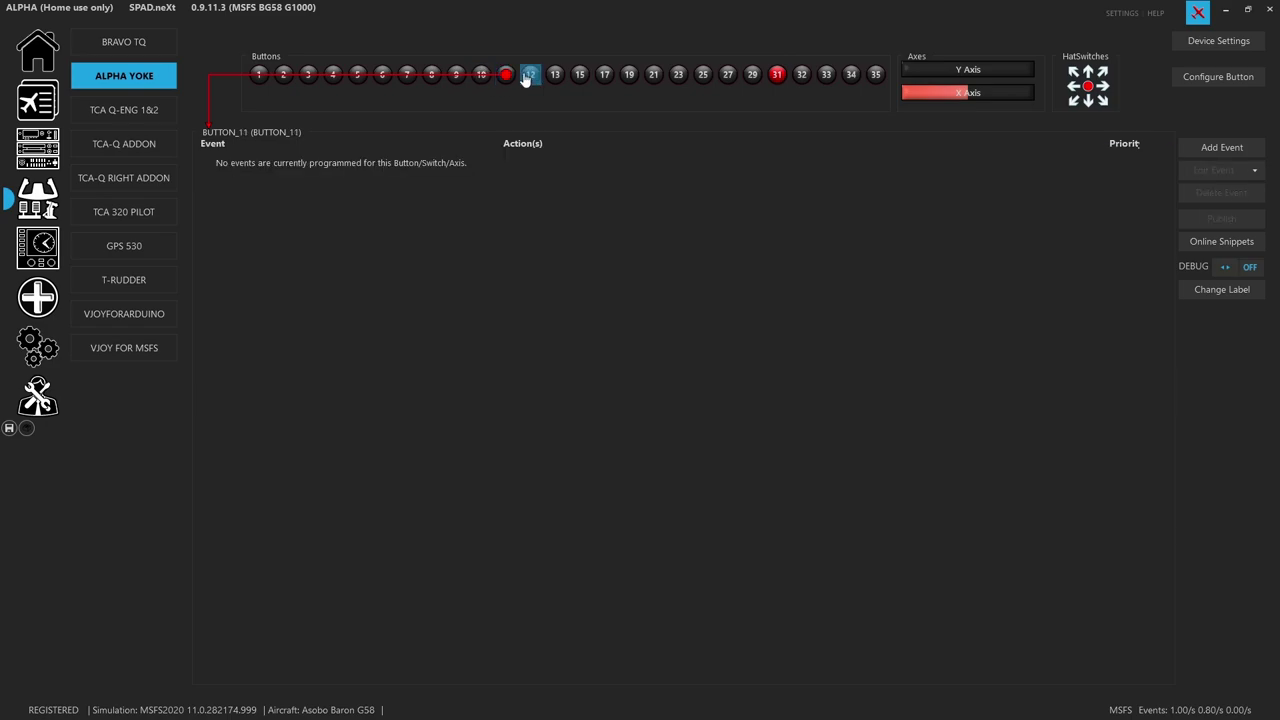
{"action": "left_click", "coordinate": [491, 85]}
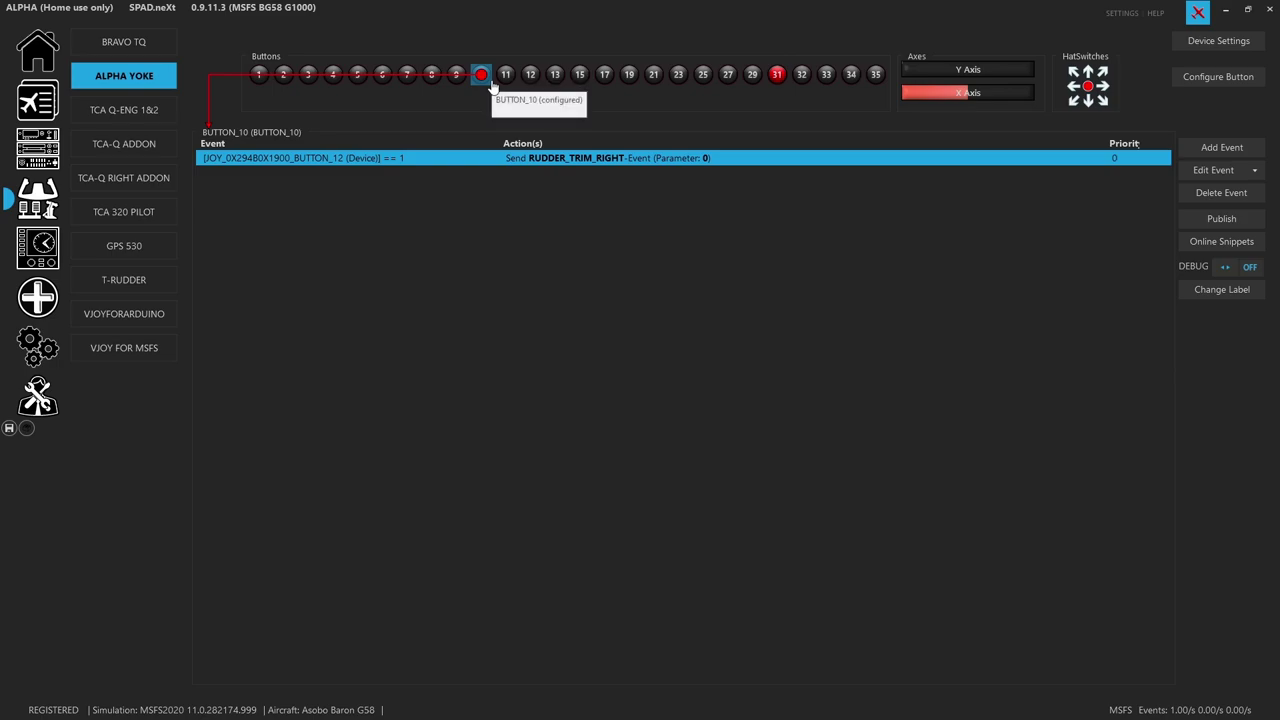
{"action": "left_click", "coordinate": [530, 80]}
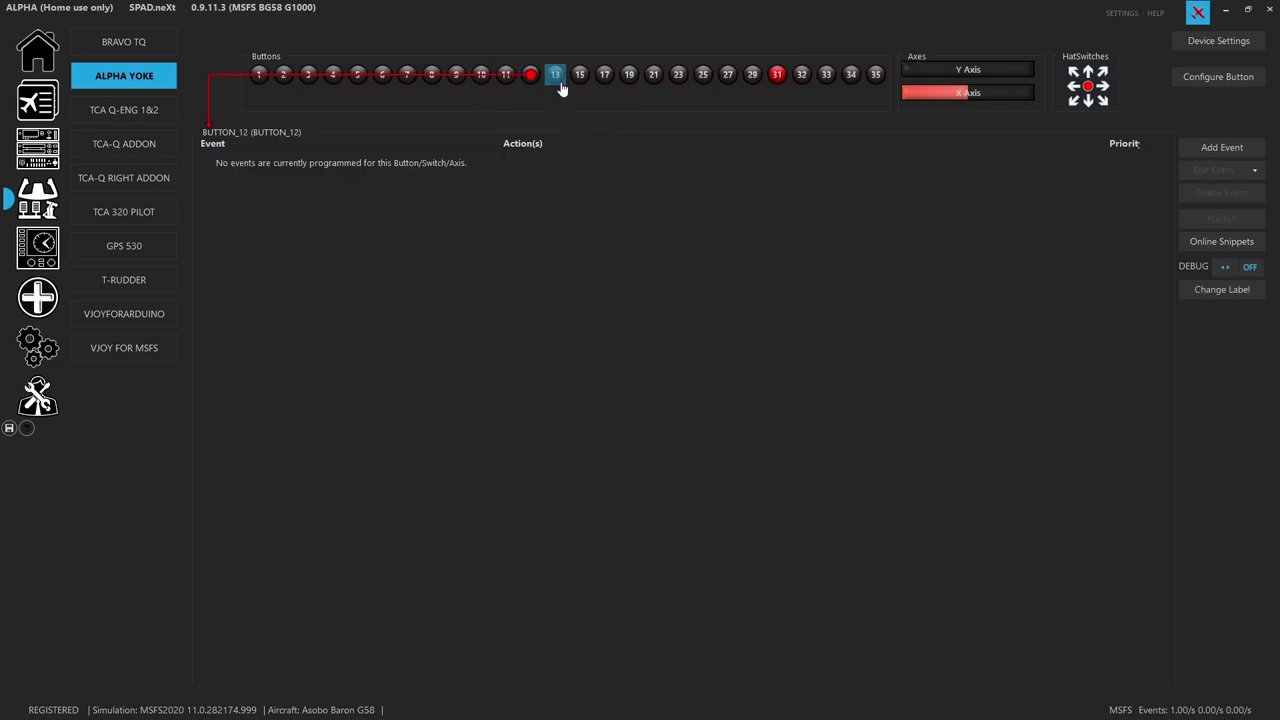
Step: Review the Switched ON and Switched OFF events of Alpha Yoke switches 13, 15, 17 and 19
{"action": "left_click", "coordinate": [556, 87]}
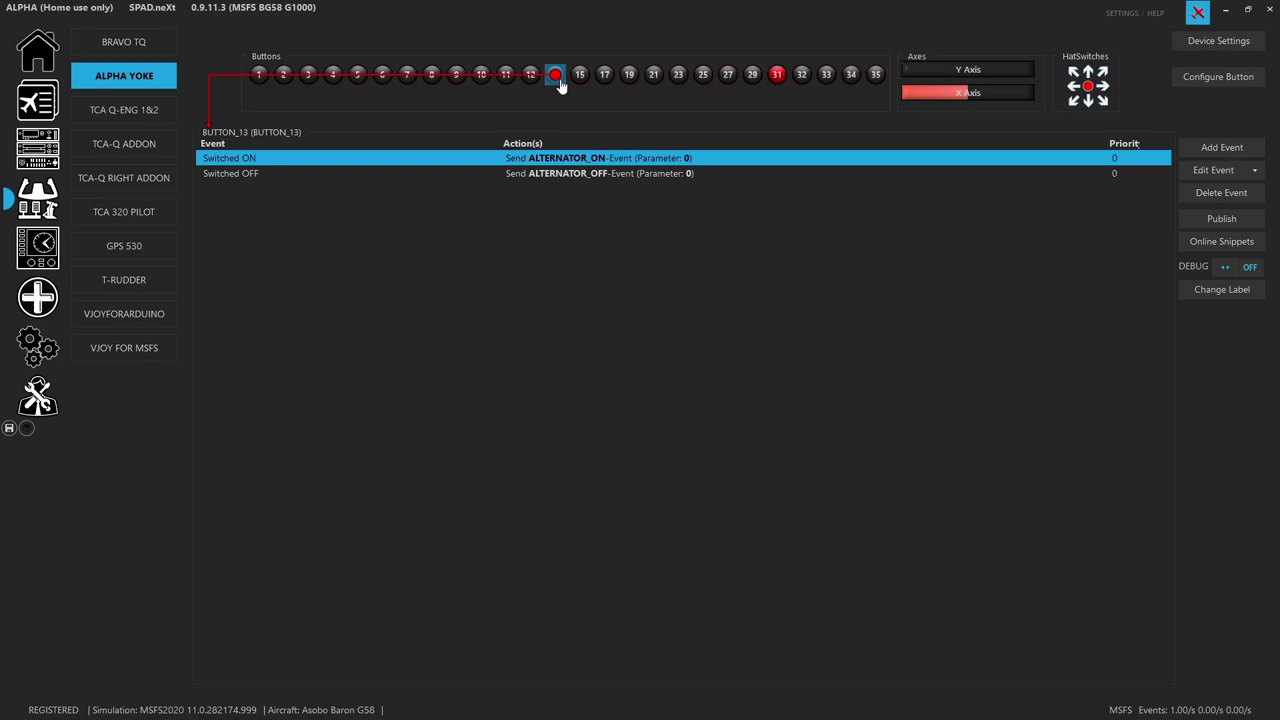
{"action": "left_click", "coordinate": [580, 80]}
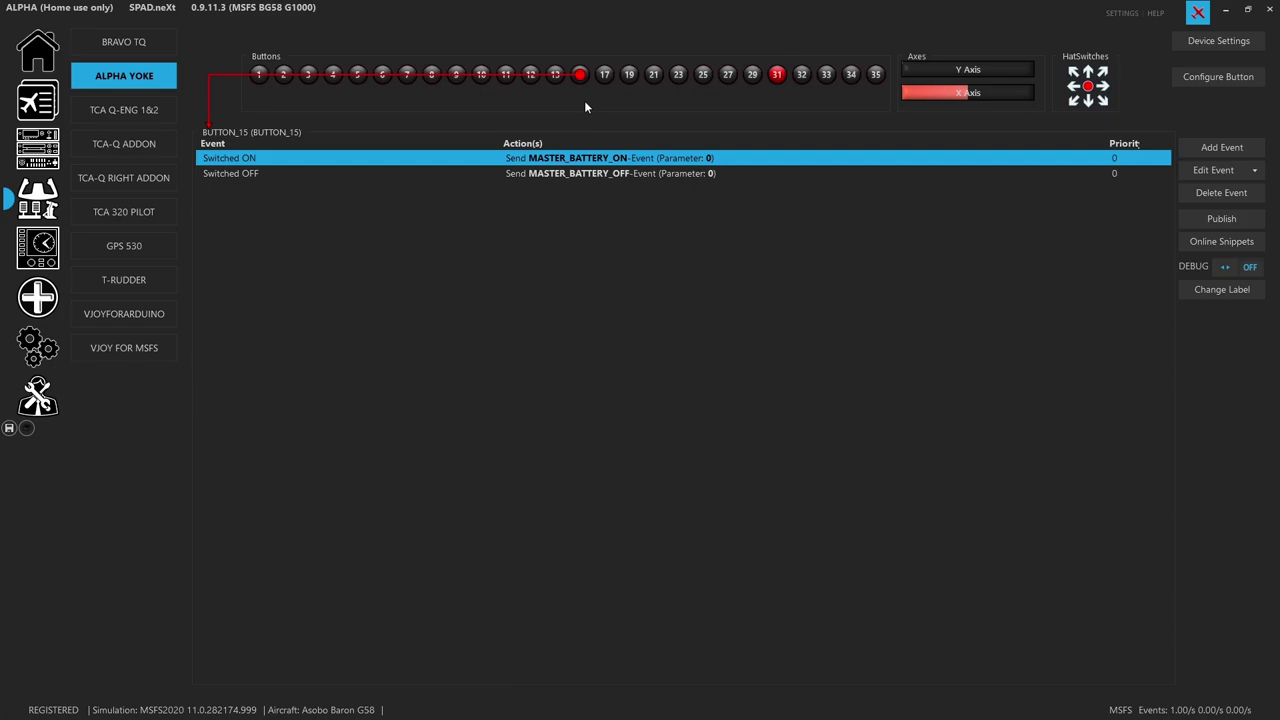
{"action": "left_click", "coordinate": [606, 82]}
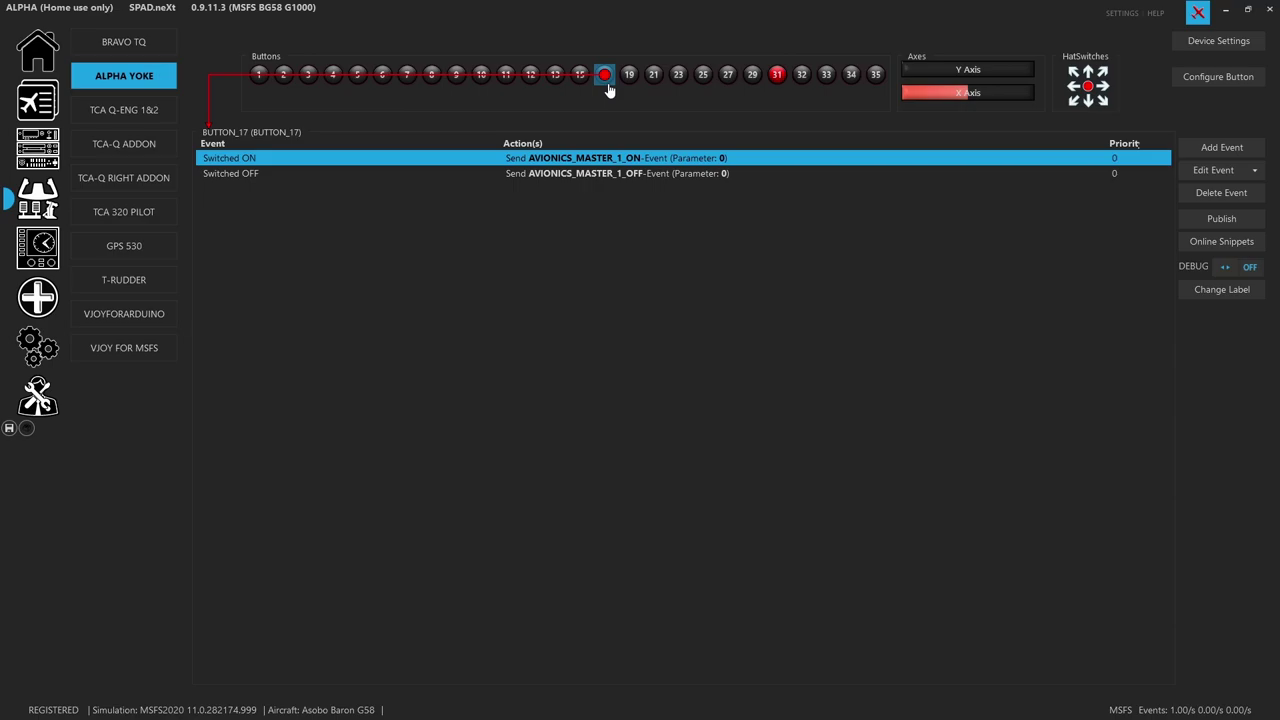
{"action": "left_click", "coordinate": [626, 86]}
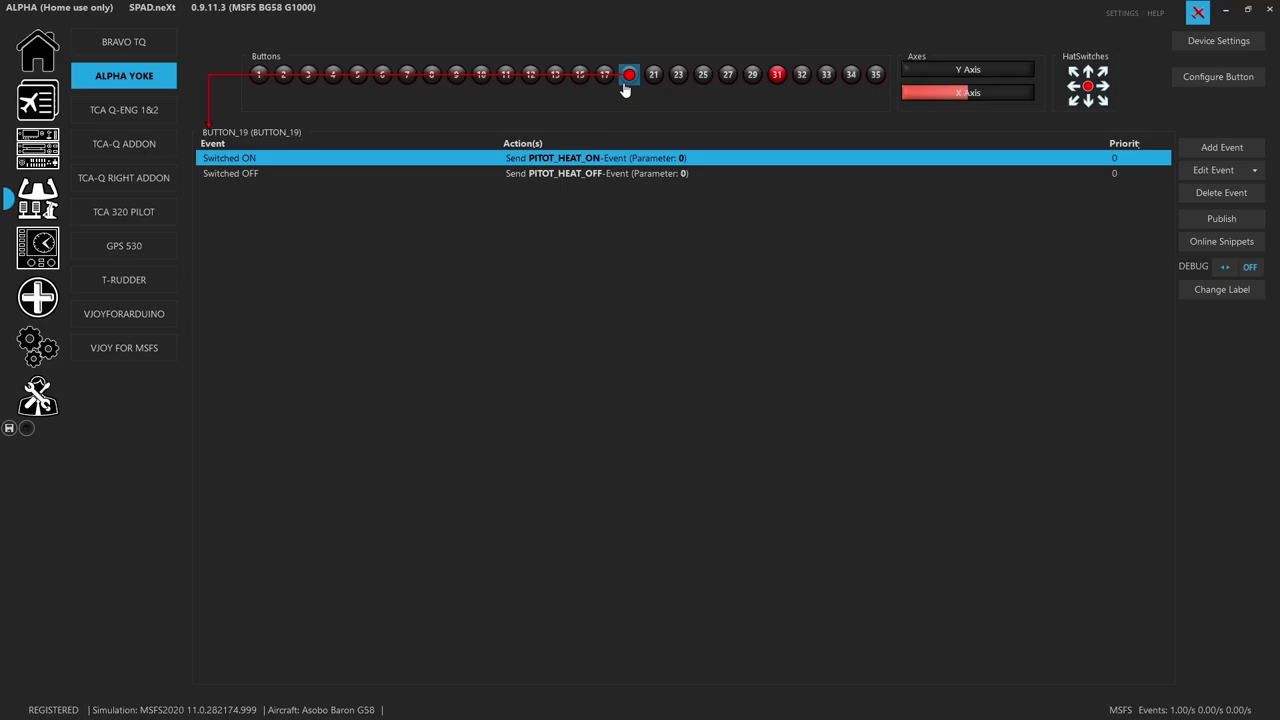
Step: Review the events of Alpha Yoke light switches 21, 23, 25, 27 and 29, and of magneto button 31
{"action": "left_click", "coordinate": [654, 75]}
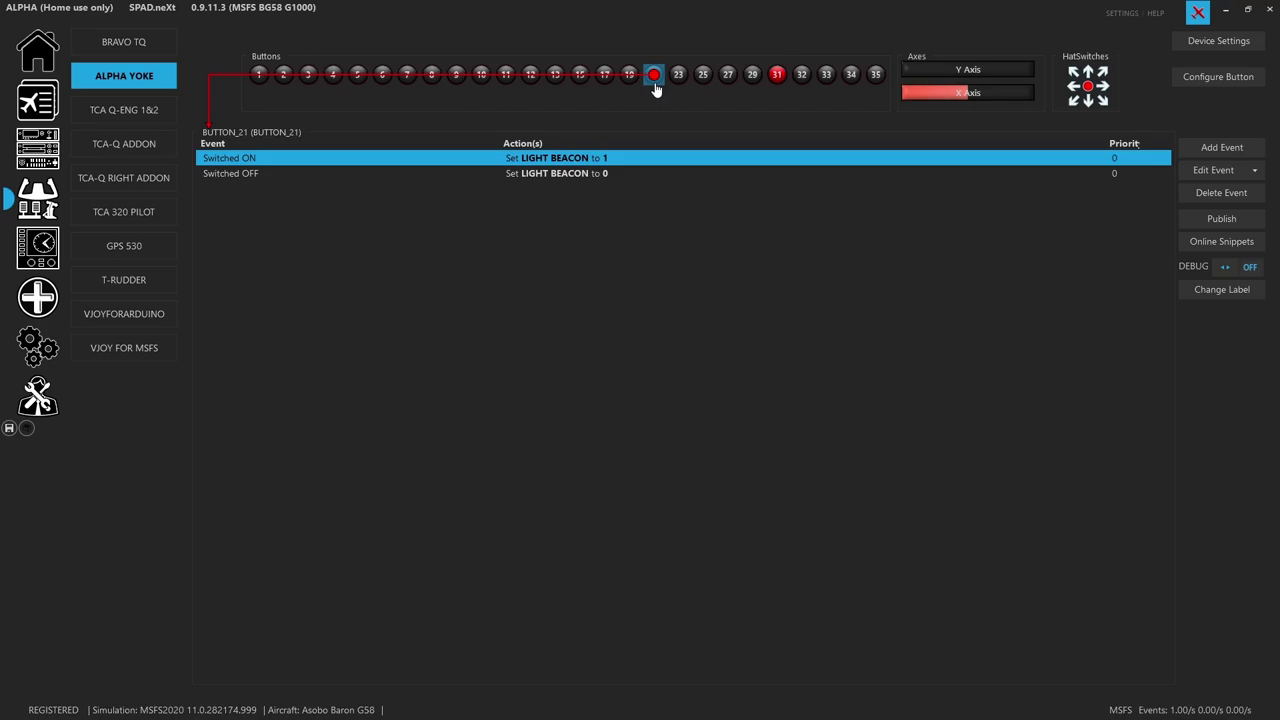
{"action": "left_click", "coordinate": [678, 82]}
{"action": "left_click", "coordinate": [705, 82]}
{"action": "left_click", "coordinate": [726, 84]}
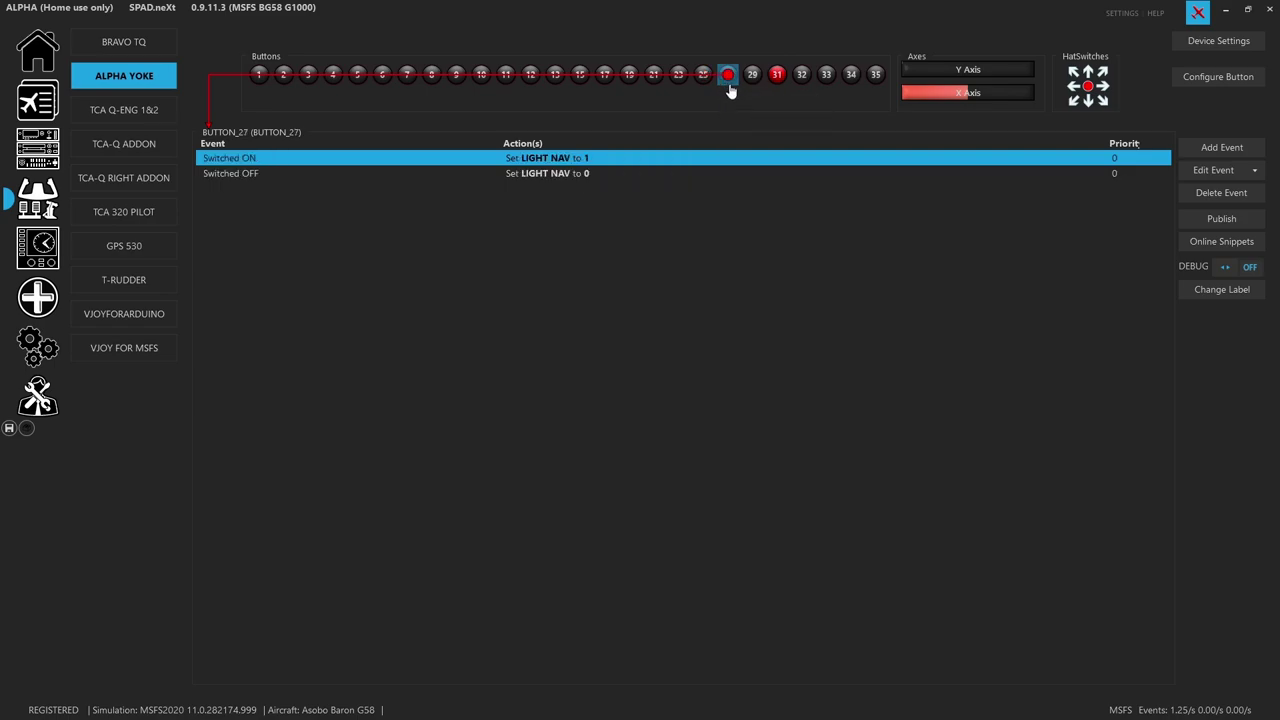
{"action": "left_click", "coordinate": [752, 82]}
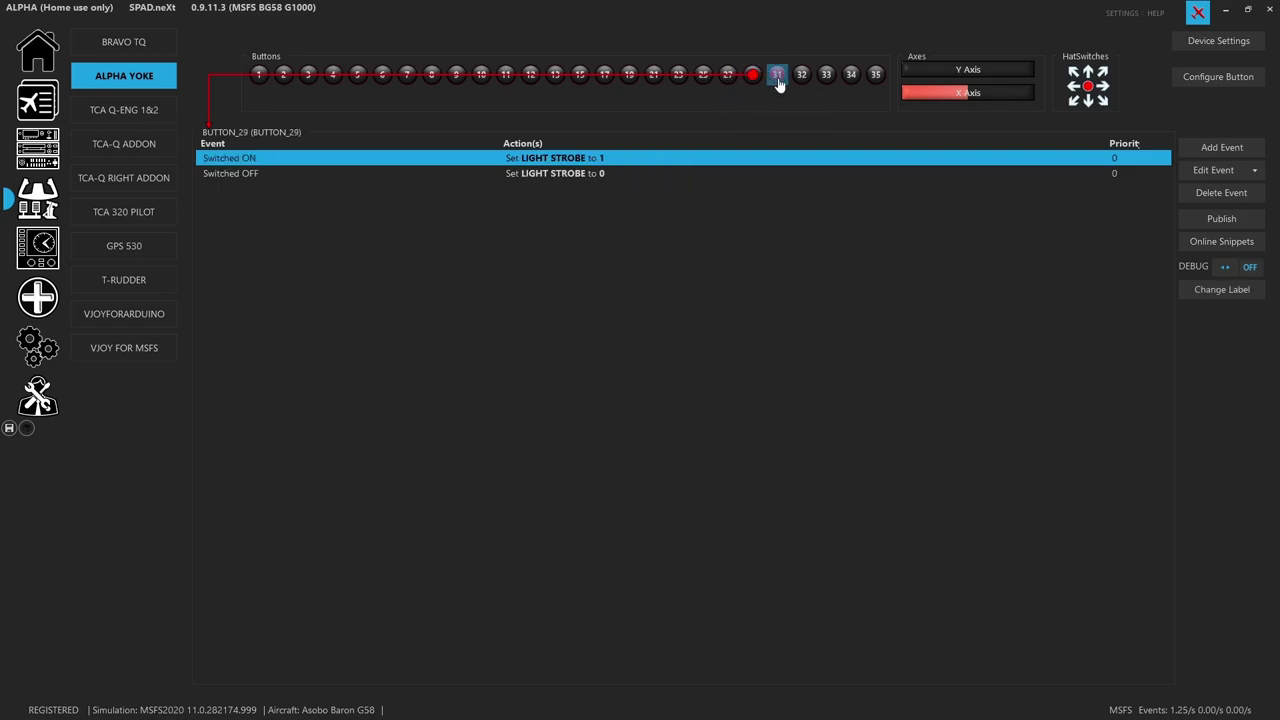
{"action": "left_click", "coordinate": [778, 82]}
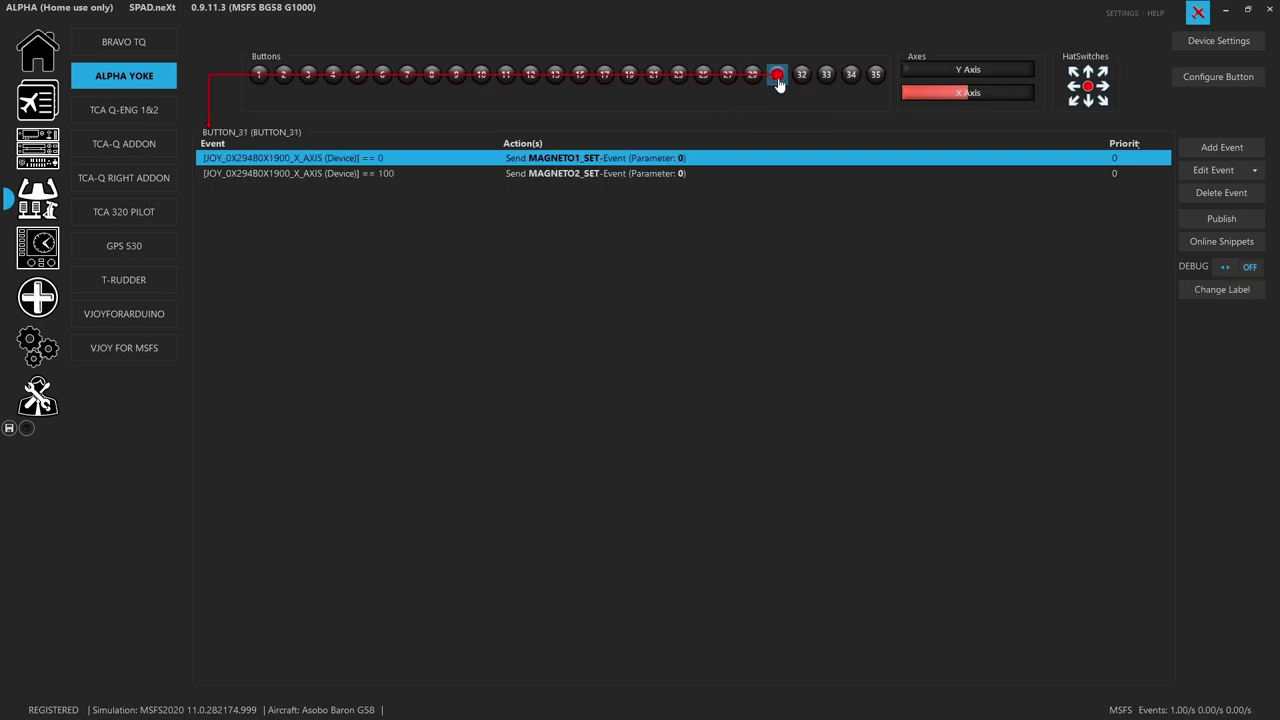